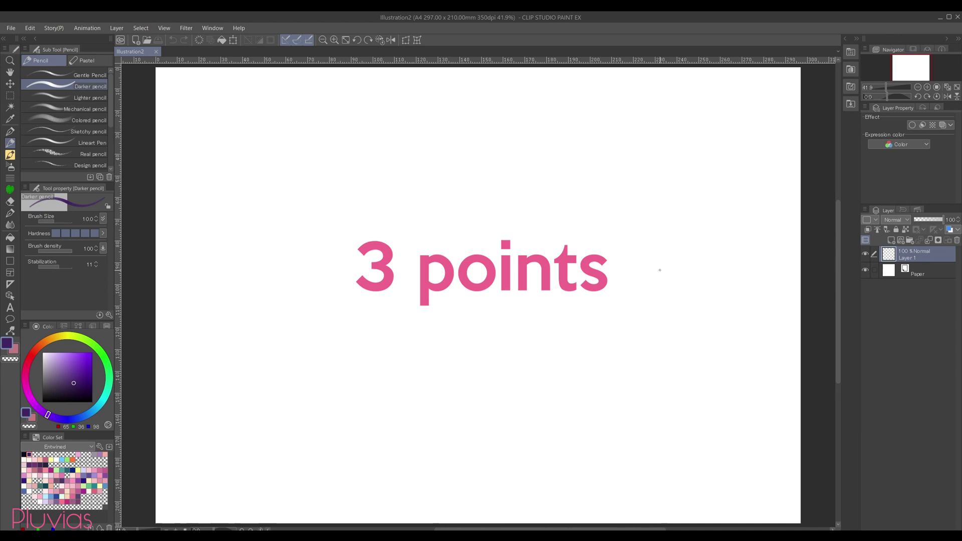
# Step: Draw the outer contour strokes of a hair lock on the blank canvas with the Darker pencil at size 10
pyautogui.moveTo(437, 194); pyautogui.dragTo(441, 293)
pyautogui.moveTo(433, 250)
pyautogui.mouseDown()
pyautogui.moveTo(438, 273)
pyautogui.moveTo(504, 290)
pyautogui.mouseUp()
pyautogui.moveTo(494, 197); pyautogui.dragTo(506, 289)
# Step: Draw thin inner strand lines inside the hair lock with a smaller brush size
pyautogui.press('[')
pyautogui.press('[')
pyautogui.press('[')
pyautogui.press('[')
pyautogui.moveTo(466, 211); pyautogui.dragTo(458, 273)
pyautogui.moveTo(464, 240); pyautogui.dragTo(486, 291)
pyautogui.moveTo(443, 210); pyautogui.dragTo(432, 260)
pyautogui.moveTo(452, 218); pyautogui.dragTo(441, 287)
# Step: Thicken the line junctions at the lower tips of the hair lock with brush size 20
pyautogui.press(']')
pyautogui.press(']')
pyautogui.press(']')
pyautogui.press(']')
pyautogui.press(']')
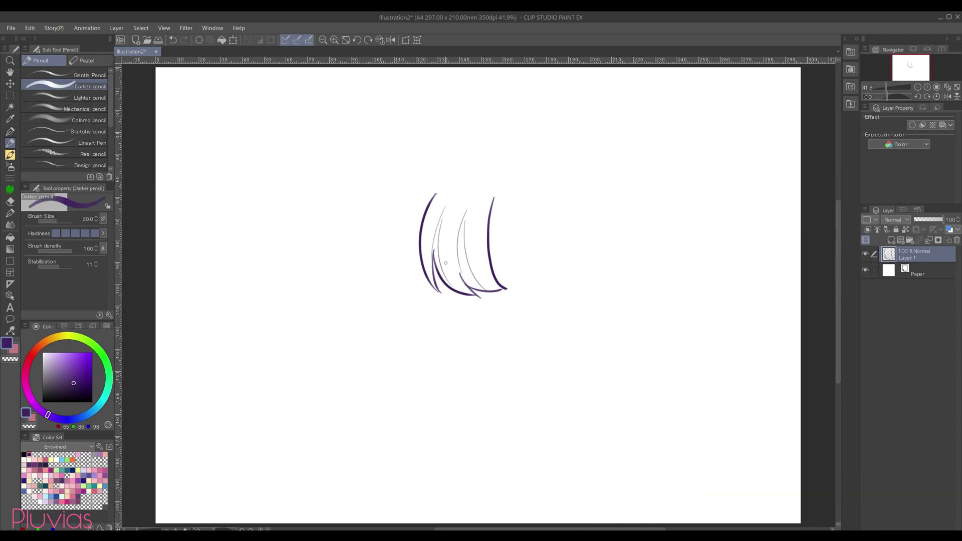
pyautogui.moveTo(433, 257)
pyautogui.mouseDown()
pyautogui.moveTo(439, 278)
pyautogui.moveTo(435, 270)
pyautogui.moveTo(485, 295)
pyautogui.mouseUp()
pyautogui.moveTo(479, 291); pyautogui.dragTo(493, 295)
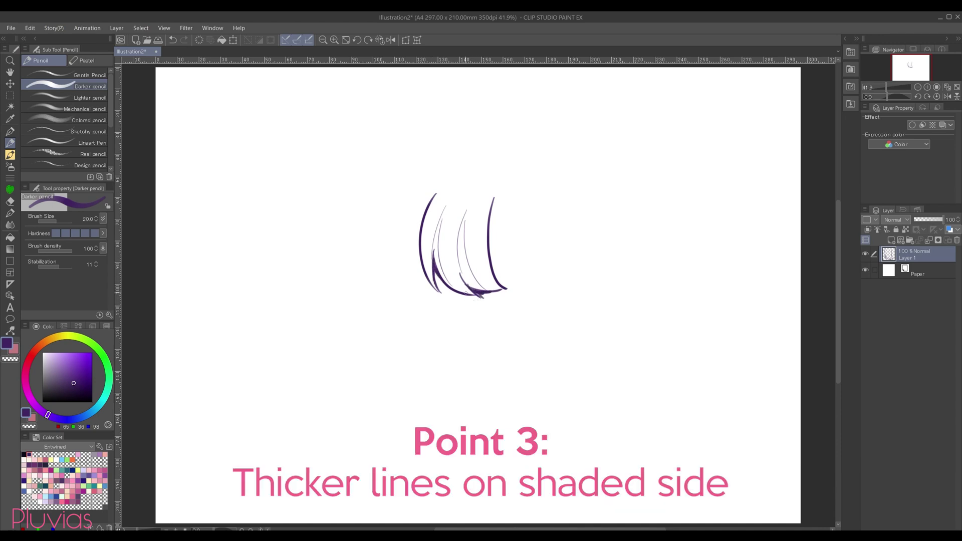
# Step: Sketch a small sun with rays and an arrow pointing toward the hair lock to mark the light source
pyautogui.moveTo(305, 134)
pyautogui.mouseDown()
pyautogui.moveTo(317, 166)
pyautogui.moveTo(296, 136)
pyautogui.mouseUp()
pyautogui.moveTo(248, 146); pyautogui.dragTo(275, 149)
pyautogui.moveTo(287, 179); pyautogui.dragTo(281, 200)
pyautogui.moveTo(324, 178); pyautogui.dragTo(339, 192)
pyautogui.moveTo(346, 155); pyautogui.dragTo(362, 157)
pyautogui.moveTo(345, 102); pyautogui.dragTo(336, 119)
pyautogui.moveTo(353, 188)
pyautogui.mouseDown()
pyautogui.moveTo(386, 205)
pyautogui.moveTo(372, 214)
pyautogui.mouseUp()
# Step: Thin the hair line facing the sun with the Hard eraser, and thicken the shaded outer line and lower tips with the G-pen
pyautogui.press('e')
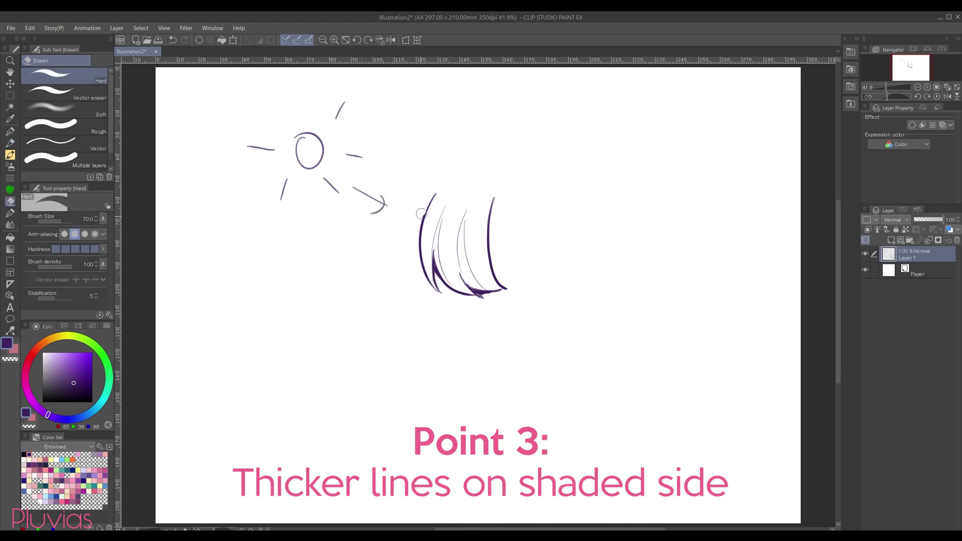
pyautogui.press('p')
pyautogui.moveTo(495, 199)
pyautogui.mouseDown()
pyautogui.moveTo(489, 272)
pyautogui.moveTo(492, 262)
pyautogui.moveTo(506, 291)
pyautogui.mouseUp()
pyautogui.hotkey('ctrl', 'z')
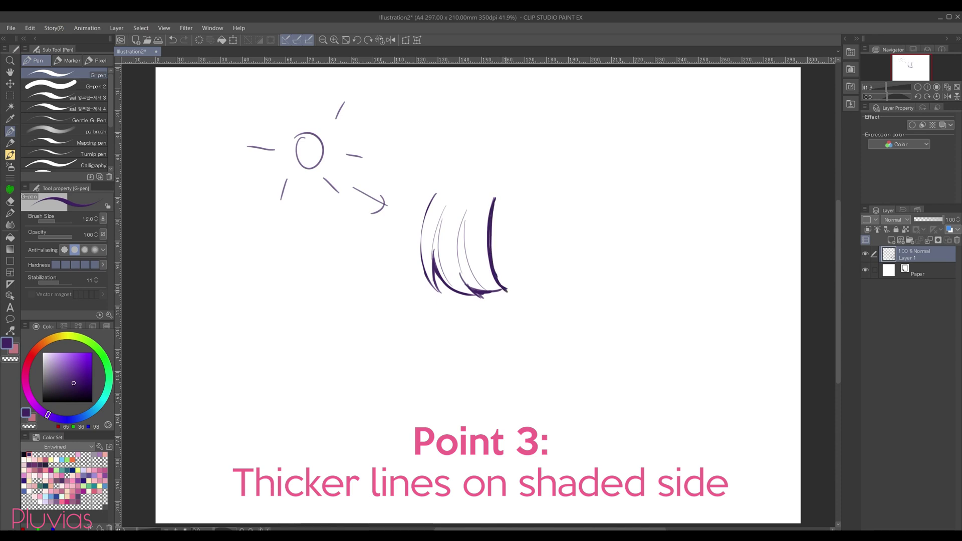
pyautogui.moveTo(458, 266); pyautogui.dragTo(482, 291)
pyautogui.moveTo(459, 271); pyautogui.dragTo(474, 285)
pyautogui.moveTo(433, 239); pyautogui.dragTo(441, 294)
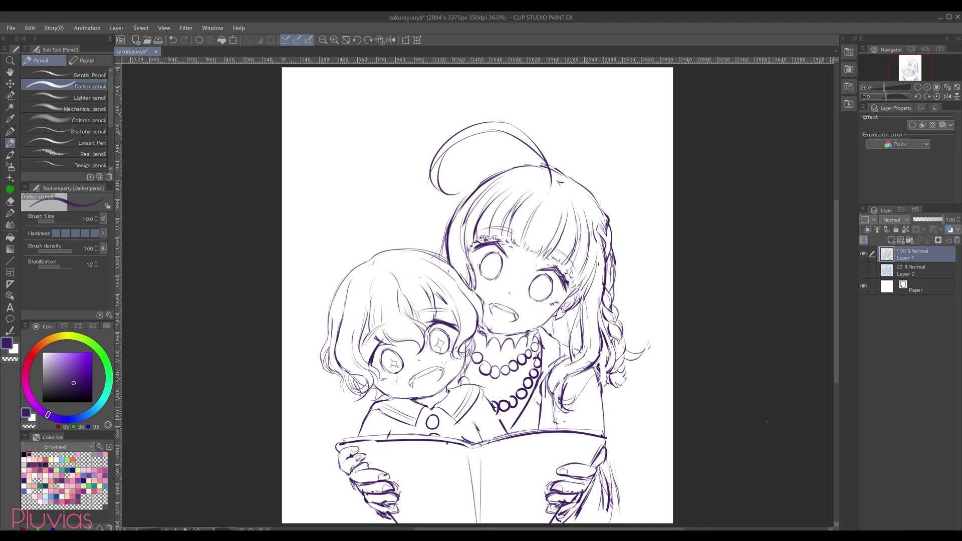
# Step: Apply the blue layer color to the sketch on Layer 1 and lower its opacity to 41%
pyautogui.click(950, 230)
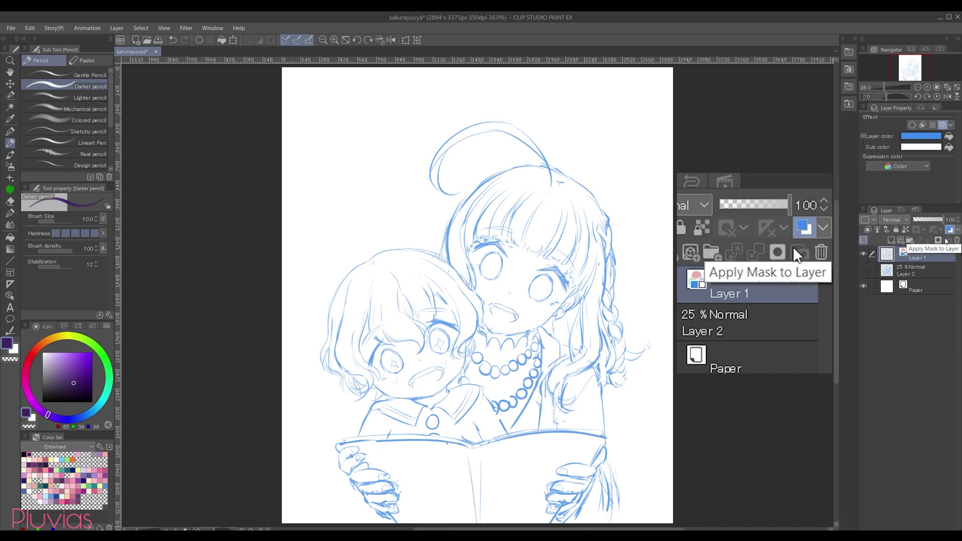
pyautogui.click(926, 221)
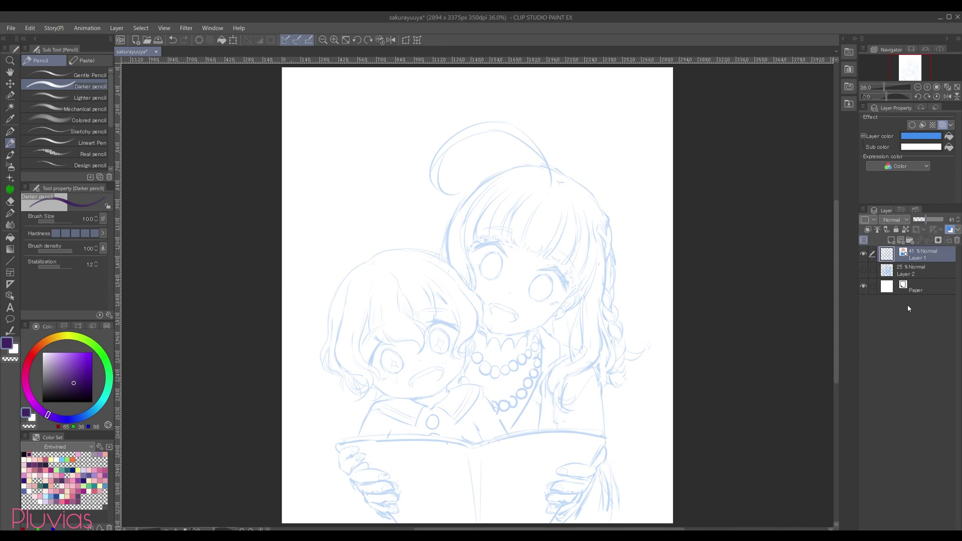
# Step: Add a new vector layer above the sketch and name it "lineart"
pyautogui.click(900, 240)
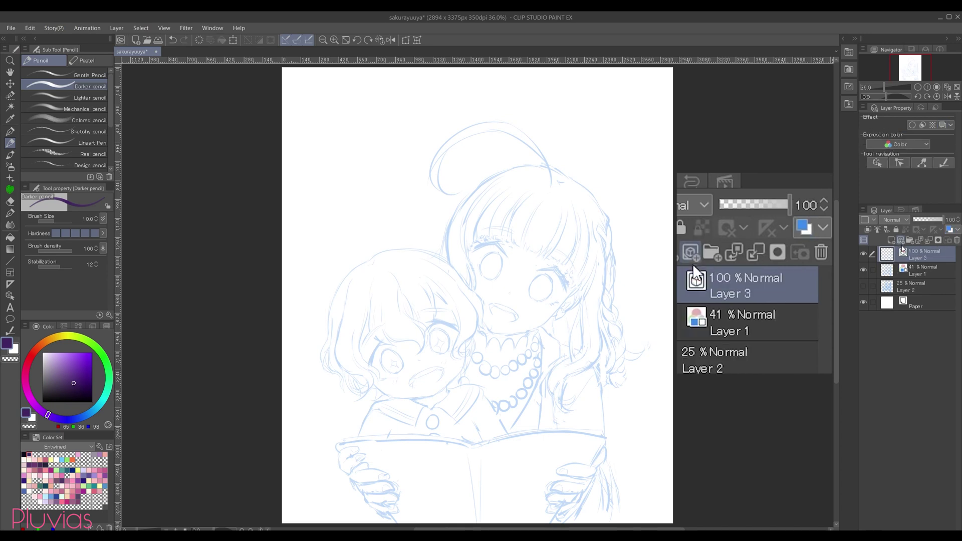
pyautogui.doubleClick(917, 258)
pyautogui.write('lineart')
pyautogui.press('Return')
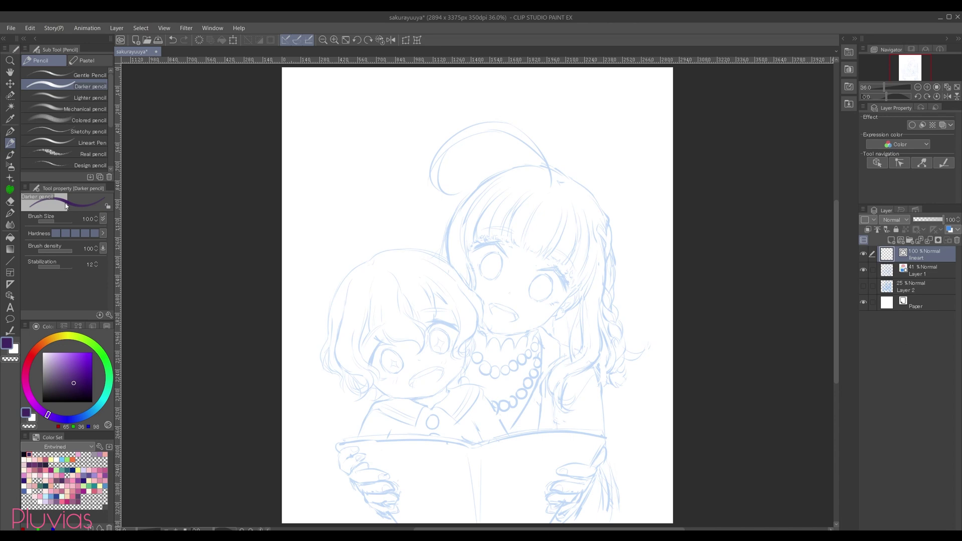
pyautogui.click(11, 132)
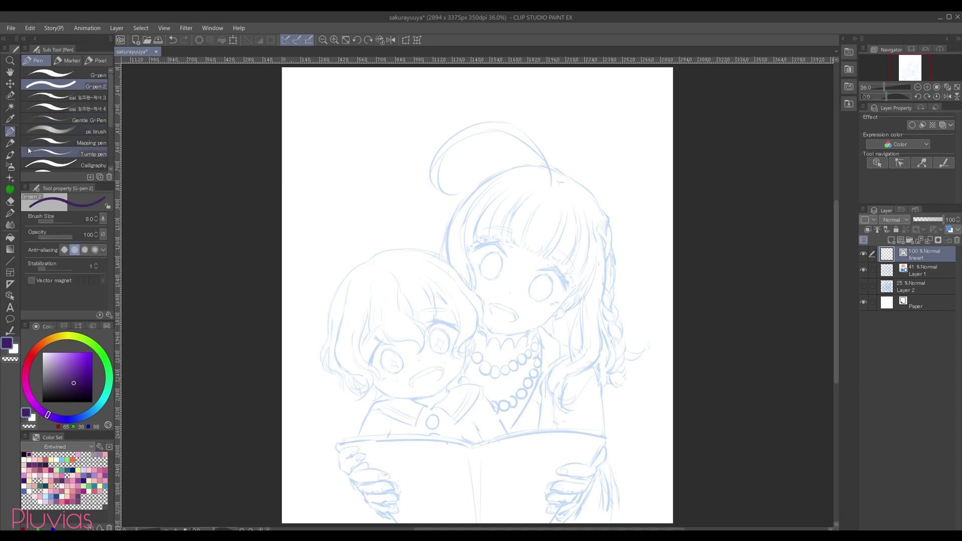
pyautogui.click(10, 155)
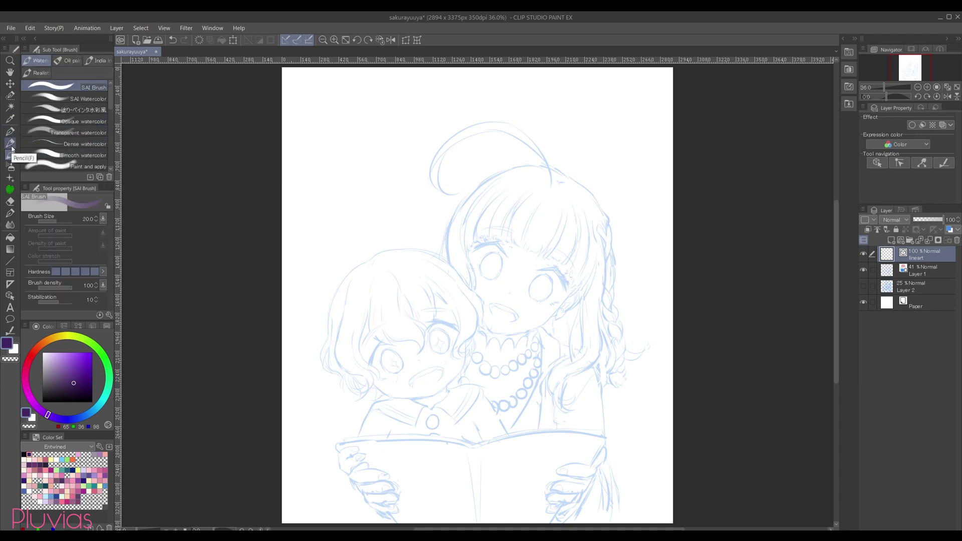
pyautogui.click(10, 144)
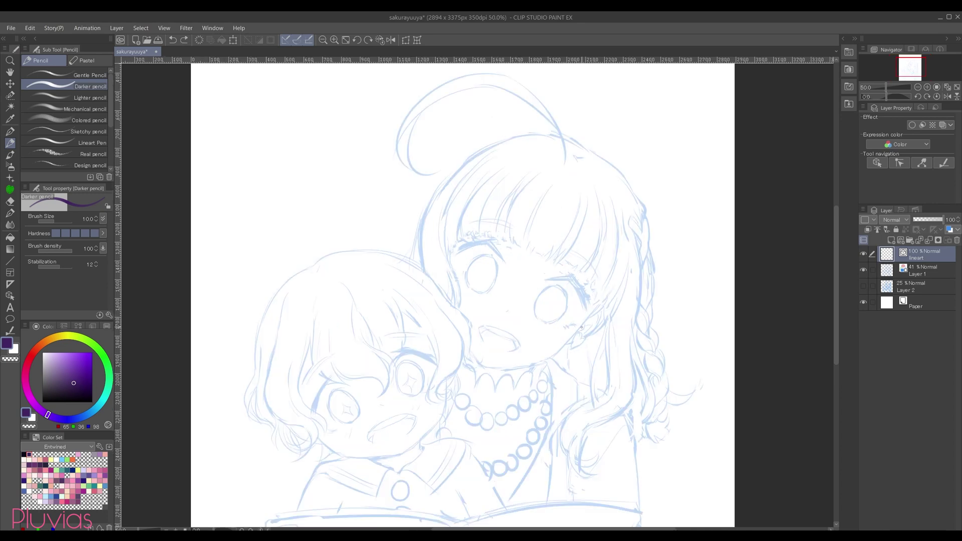
# Step: Ink the curved strand at the middle of the older girl's bangs and its split tip, redoing imperfect strokes
pyautogui.moveTo(539, 173)
pyautogui.mouseDown()
pyautogui.moveTo(520, 197)
pyautogui.moveTo(514, 240)
pyautogui.mouseUp()
pyautogui.hotkey('ctrl', 'z')
pyautogui.moveTo(543, 171)
pyautogui.mouseDown()
pyautogui.moveTo(521, 191)
pyautogui.moveTo(506, 231)
pyautogui.mouseUp()
pyautogui.moveTo(541, 173); pyautogui.dragTo(506, 244)
pyautogui.hotkey('ctrl', 'z')
pyautogui.moveTo(516, 210); pyautogui.dragTo(508, 244)
pyautogui.hotkey('ctrl', 'z')
pyautogui.hotkey('ctrl', 'z')
pyautogui.hotkey('ctrl', 'z')
pyautogui.moveTo(516, 209); pyautogui.dragTo(510, 245)
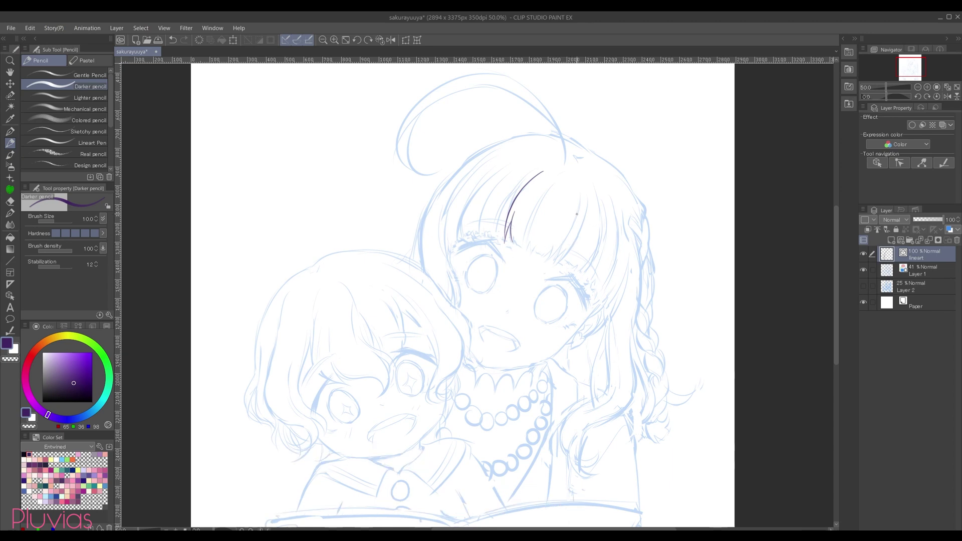
# Step: Ink the bang strand to the right of the middle one and join the two with jagged fringe tips
pyautogui.moveTo(586, 195); pyautogui.dragTo(570, 246)
pyautogui.hotkey('ctrl', 'z')
pyautogui.moveTo(585, 194); pyautogui.dragTo(557, 265)
pyautogui.hotkey('ctrl', 'z')
pyautogui.hotkey('ctrl', 'z')
pyautogui.hotkey('ctrl', 'z')
pyautogui.moveTo(562, 244)
pyautogui.mouseDown()
pyautogui.moveTo(569, 244)
pyautogui.moveTo(559, 260)
pyautogui.moveTo(577, 198)
pyautogui.moveTo(546, 258)
pyautogui.mouseUp()
pyautogui.hotkey('ctrl', 'z')
pyautogui.moveTo(556, 241)
pyautogui.mouseDown()
pyautogui.moveTo(546, 258)
pyautogui.moveTo(525, 249)
pyautogui.mouseUp()
pyautogui.moveTo(514, 238)
pyautogui.mouseDown()
pyautogui.moveTo(523, 247)
pyautogui.moveTo(512, 244)
pyautogui.mouseUp()
pyautogui.click(863, 270)
pyautogui.click(863, 269)
# Step: Draw thin strand lines inside the older girl's bangs with a smaller pencil size
pyautogui.press('[')
pyautogui.press('[')
pyautogui.press('[')
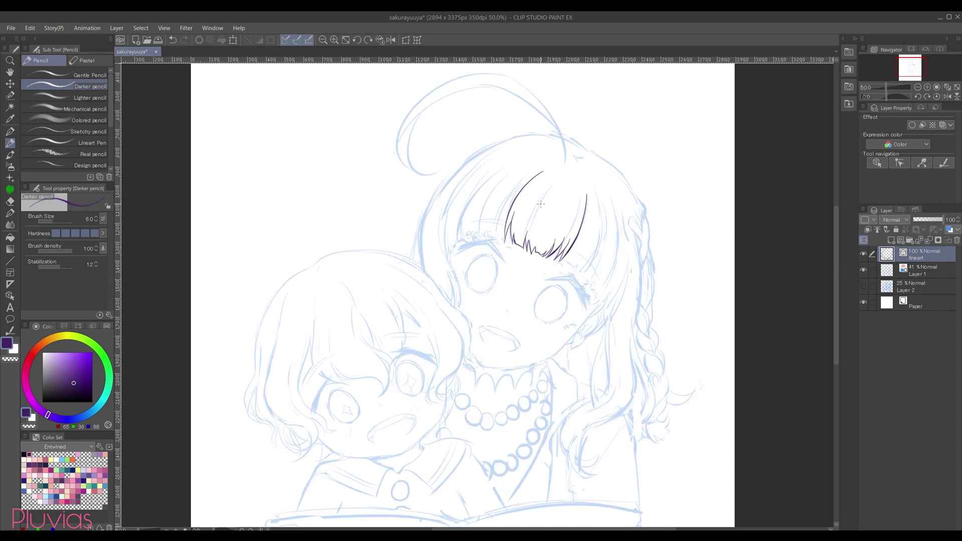
pyautogui.moveTo(556, 186); pyautogui.dragTo(527, 241)
pyautogui.moveTo(577, 195); pyautogui.dragTo(570, 242)
pyautogui.moveTo(542, 180); pyautogui.dragTo(512, 215)
pyautogui.hotkey('ctrl', 'z')
pyautogui.moveTo(541, 180); pyautogui.dragTo(511, 226)
pyautogui.click(864, 270)
pyautogui.hotkey('ctrl', 'z')
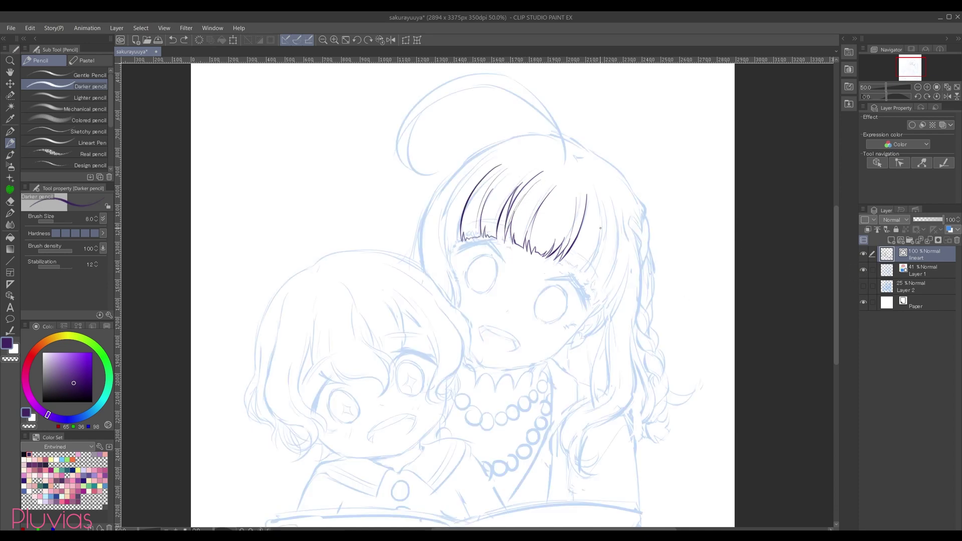
# Step: Ink the next long bang strand above the older girl's right-hand eye at brush size 12, redoing it until clean
pyautogui.click(357, 40)
pyautogui.click(356, 40)
pyautogui.click(357, 40)
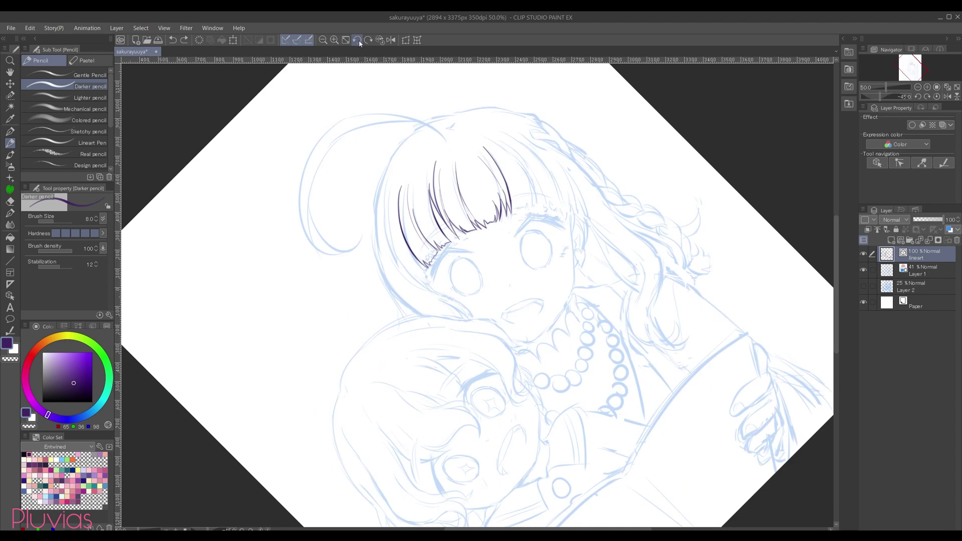
pyautogui.moveTo(500, 144); pyautogui.dragTo(529, 193)
pyautogui.hotkey('ctrl', 'z')
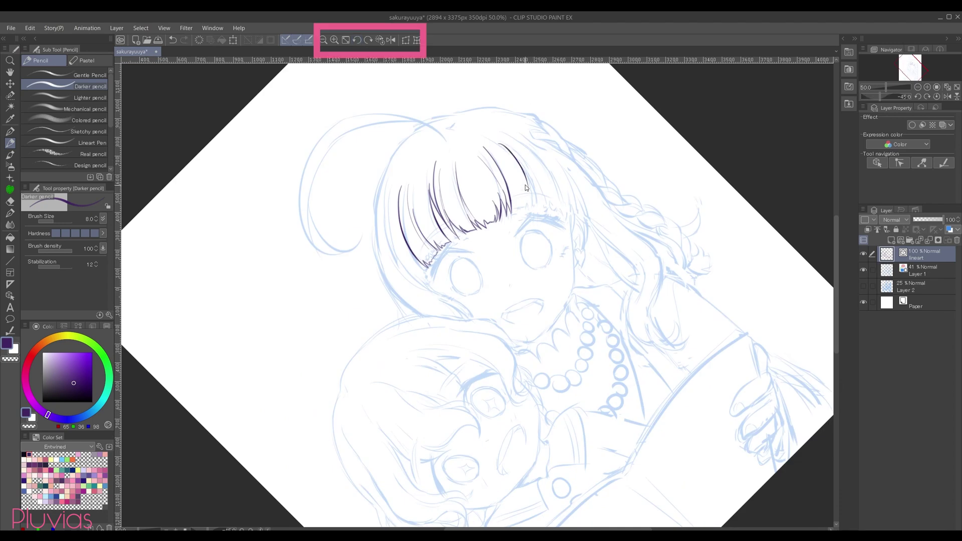
pyautogui.press(']')
pyautogui.press(']')
pyautogui.hotkey('ctrl', 'z')
pyautogui.moveTo(501, 143)
pyautogui.mouseDown()
pyautogui.moveTo(523, 170)
pyautogui.moveTo(519, 158)
pyautogui.moveTo(529, 201)
pyautogui.moveTo(512, 147)
pyautogui.moveTo(536, 212)
pyautogui.mouseUp()
pyautogui.hotkey('ctrl', 'z')
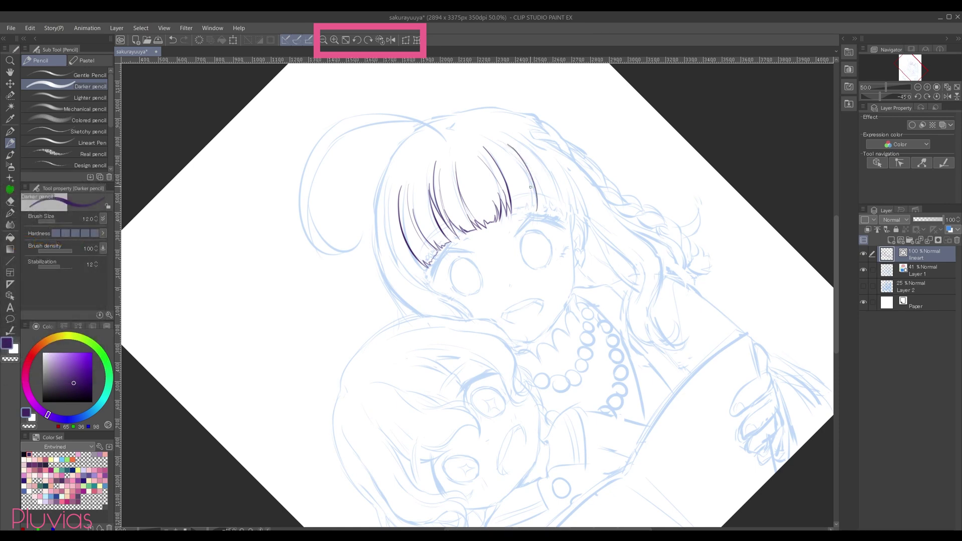
pyautogui.hotkey('ctrl', 'z')
# Step: Add a split to the new bang strand's end and ink the jagged fringe tips beside it
pyautogui.moveTo(527, 177); pyautogui.dragTo(537, 210)
pyautogui.moveTo(523, 172); pyautogui.dragTo(533, 209)
pyautogui.hotkey('ctrl', 'z')
pyautogui.moveTo(526, 173)
pyautogui.mouseDown()
pyautogui.moveTo(532, 208)
pyautogui.moveTo(513, 209)
pyautogui.mouseUp()
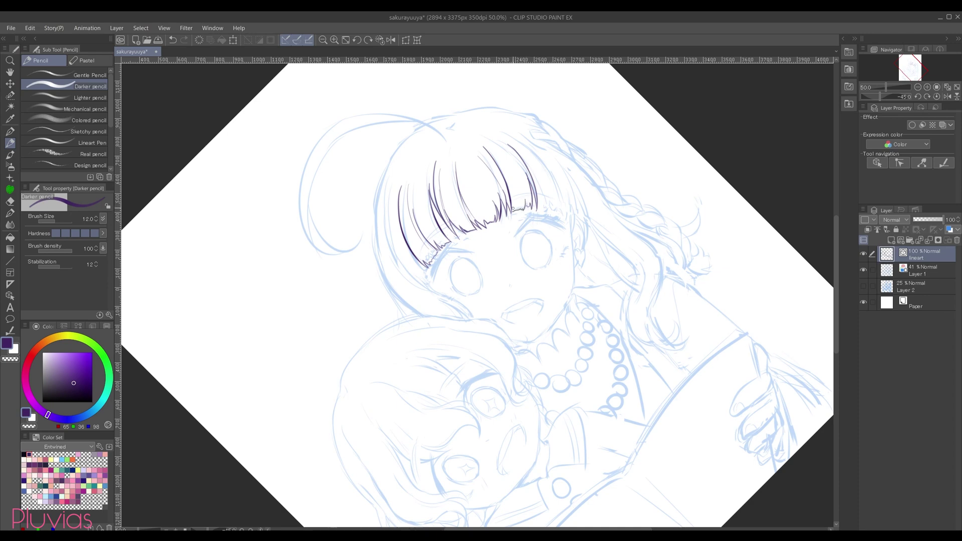
# Step: Try a thin detail line beside the inked bang strands with brush size 8
pyautogui.press('[')
pyautogui.press('[')
pyautogui.moveTo(491, 152); pyautogui.dragTo(526, 224)
pyautogui.hotkey('ctrl', 'z')
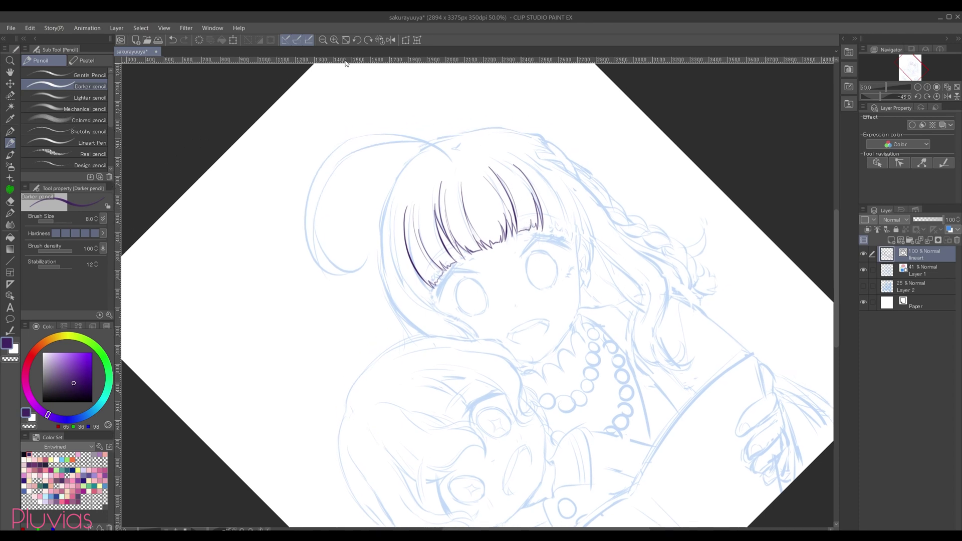
pyautogui.scroll(4, 455, 138)
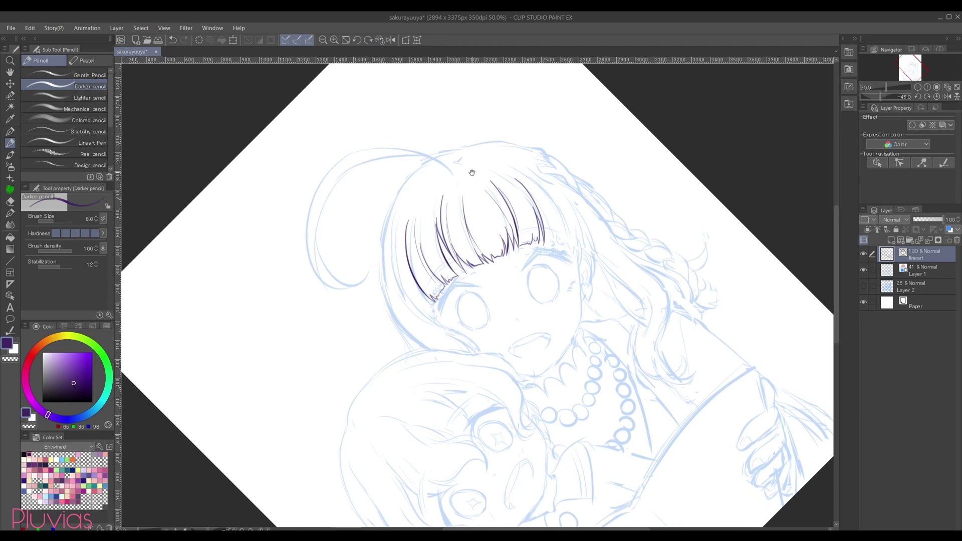
pyautogui.moveTo(494, 140); pyautogui.dragTo(512, 152)
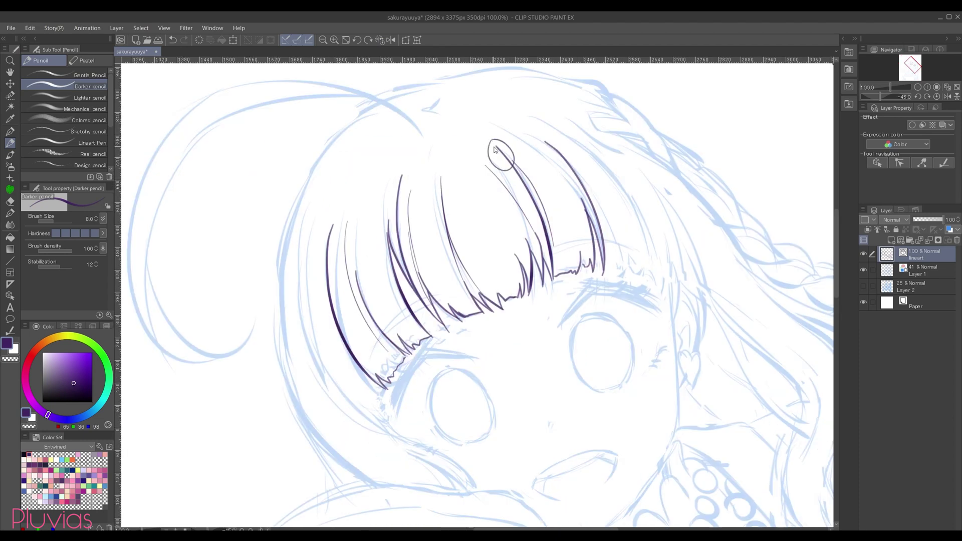
pyautogui.hotkey('ctrl', 'z')
pyautogui.moveTo(474, 148); pyautogui.dragTo(529, 187)
pyautogui.hotkey('ctrl', 'z')
pyautogui.moveTo(482, 145); pyautogui.dragTo(530, 191)
pyautogui.press('e')
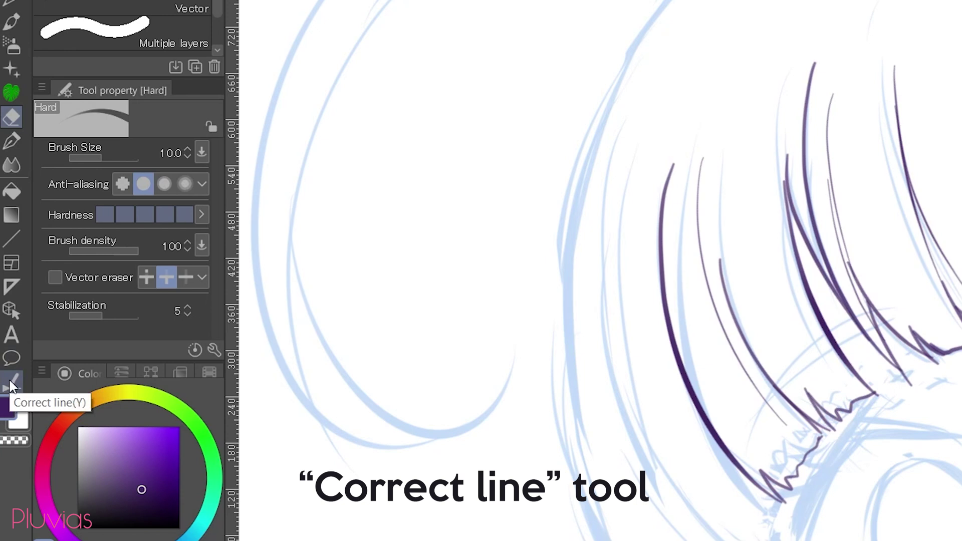
# Step: Reshape the upper end of the bang strand with the Redraw vector line tool, undoing the attempt on the strand further left
pyautogui.click(11, 381)
pyautogui.click(94, 139)
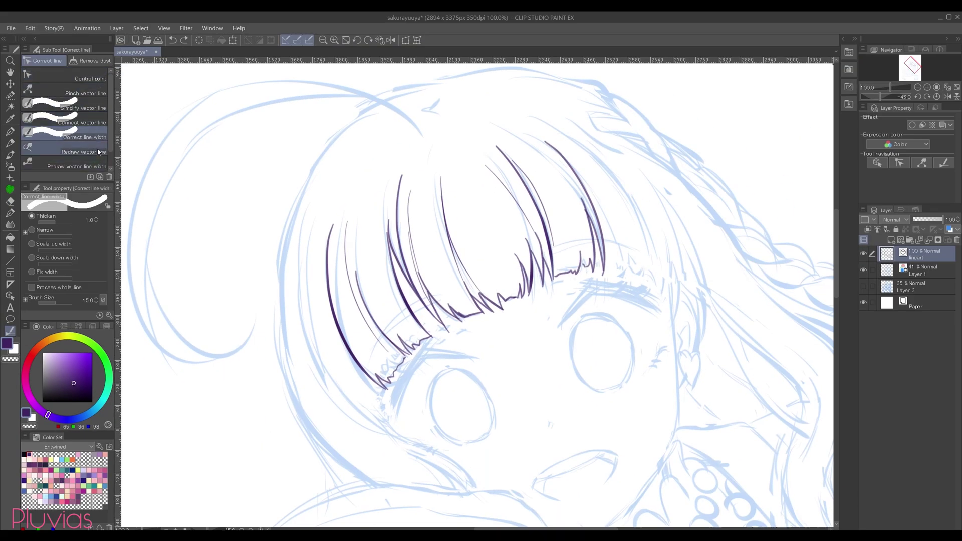
pyautogui.click(101, 153)
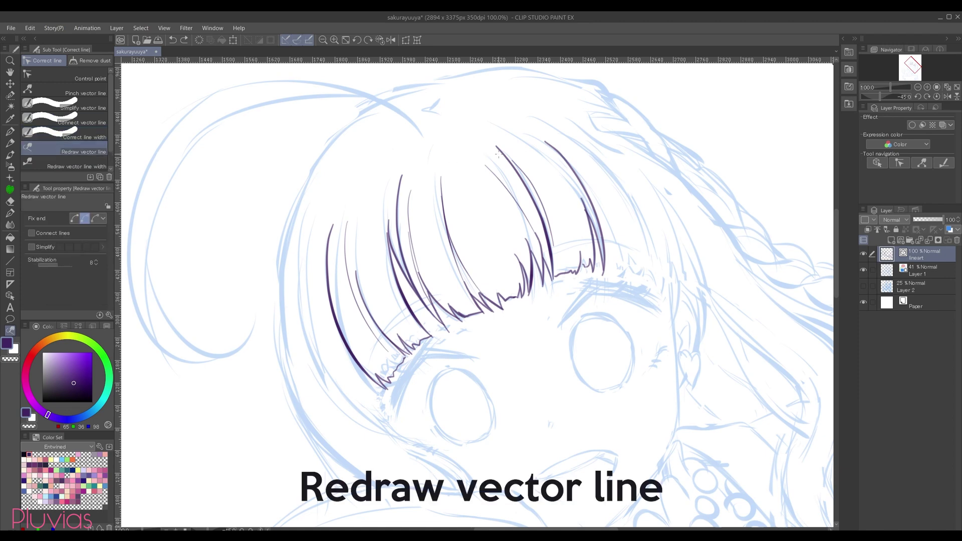
pyautogui.moveTo(495, 146); pyautogui.dragTo(517, 172)
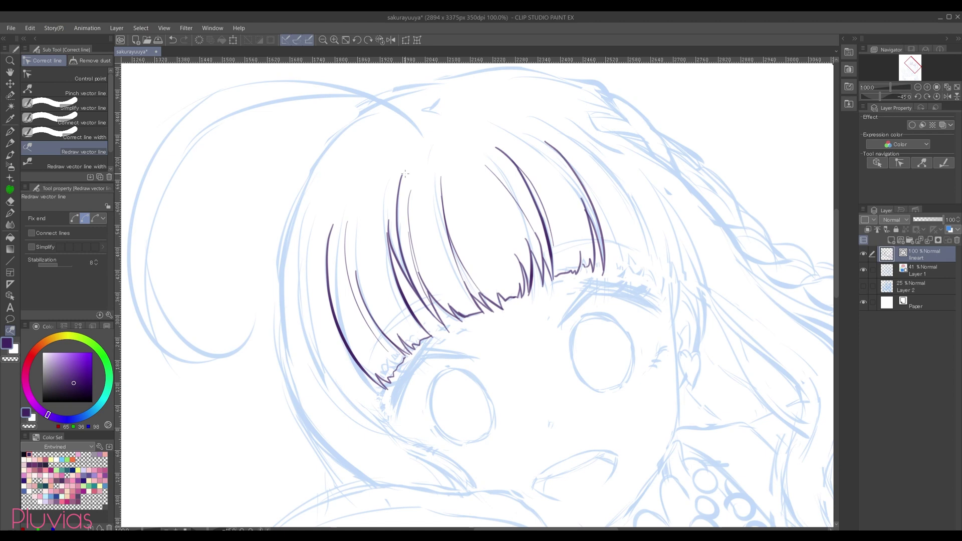
pyautogui.moveTo(397, 195); pyautogui.dragTo(405, 261)
pyautogui.hotkey('ctrl', 'z')
# Step: Adjust the upper control points of two left-hand bang strands with the Object tool
pyautogui.click(10, 294)
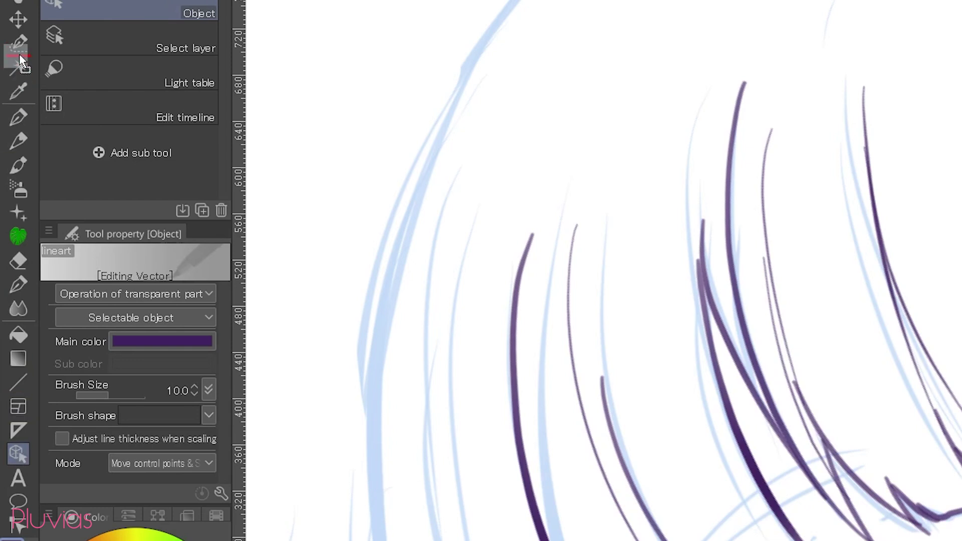
pyautogui.moveTo(19, 56); pyautogui.dragTo(23, 455)
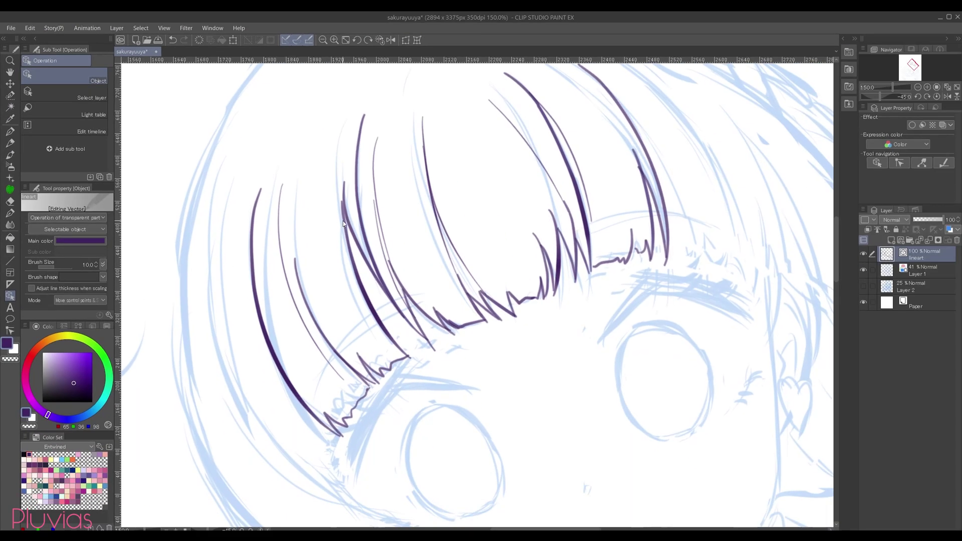
pyautogui.click(347, 230)
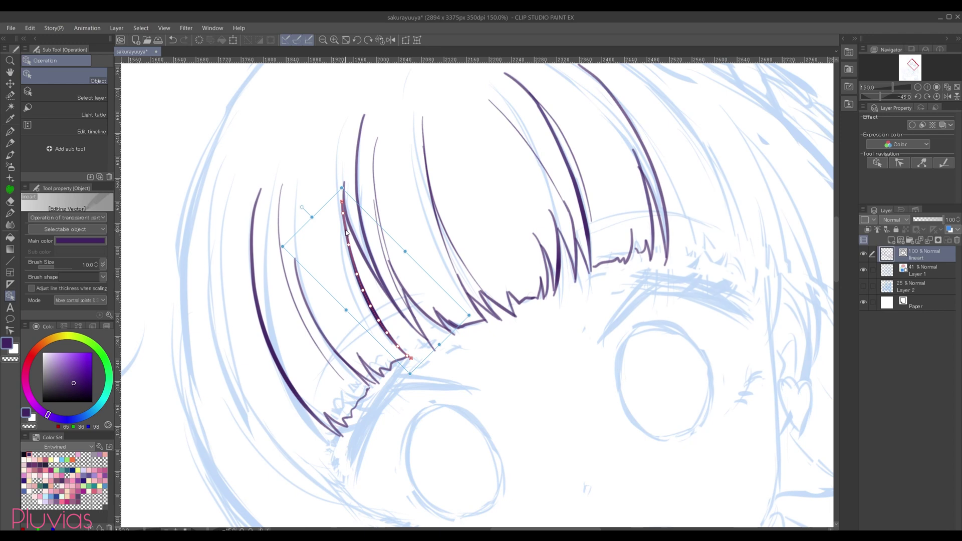
pyautogui.moveTo(344, 201); pyautogui.dragTo(346, 219)
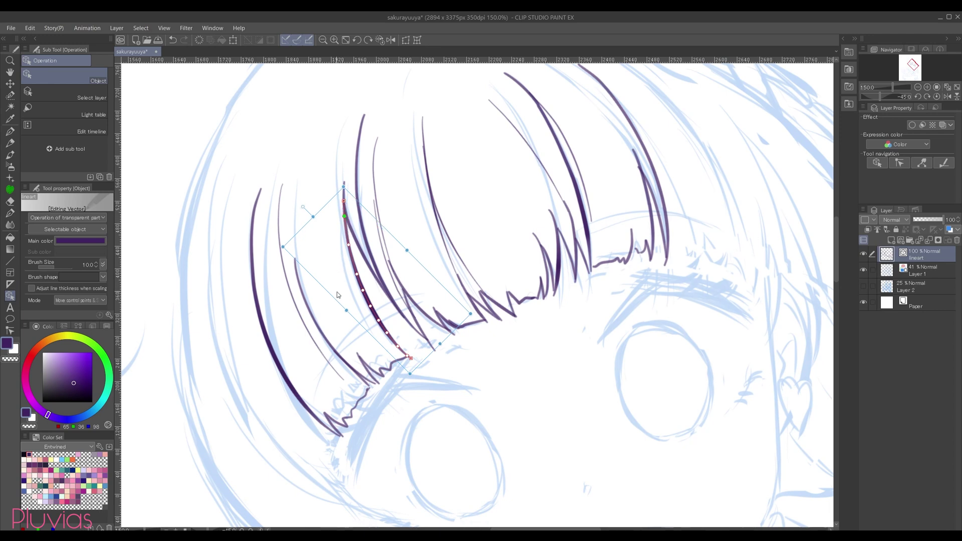
pyautogui.click(260, 189)
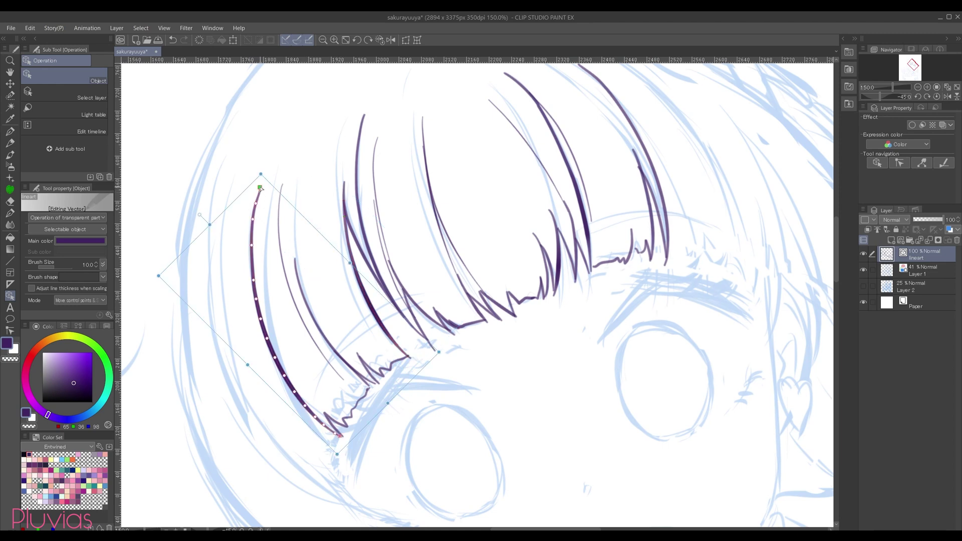
pyautogui.moveTo(260, 188); pyautogui.dragTo(260, 184)
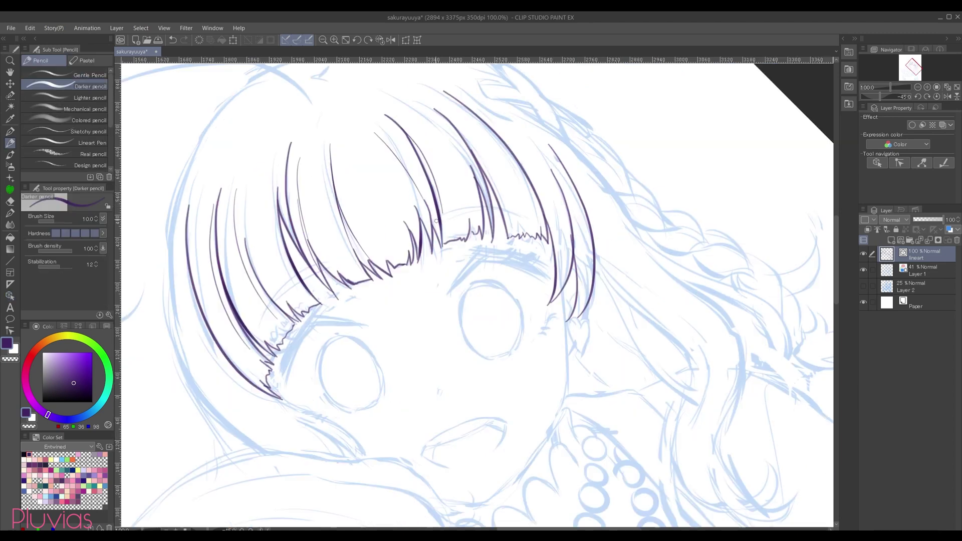
# Step: Hide the sketch on Layer 1 and undo the trial strokes made on the bangs
pyautogui.click(863, 270)
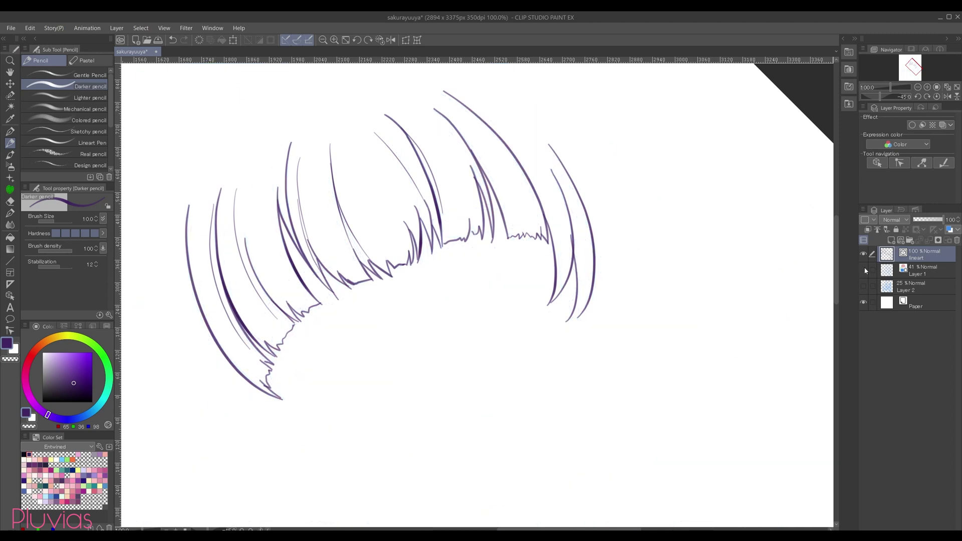
pyautogui.moveTo(572, 225)
pyautogui.mouseDown()
pyautogui.moveTo(563, 246)
pyautogui.moveTo(581, 255)
pyautogui.moveTo(572, 224)
pyautogui.mouseUp()
pyautogui.moveTo(472, 168)
pyautogui.mouseDown()
pyautogui.moveTo(470, 190)
pyautogui.moveTo(474, 169)
pyautogui.mouseUp()
pyautogui.hotkey('ctrl', 'z')
pyautogui.hotkey('ctrl', 'z')
# Step: Duplicate the Hard eraser sub tool and turn on its Vector eraser option
pyautogui.click(10, 202)
pyautogui.moveTo(111, 106); pyautogui.dragTo(112, 120)
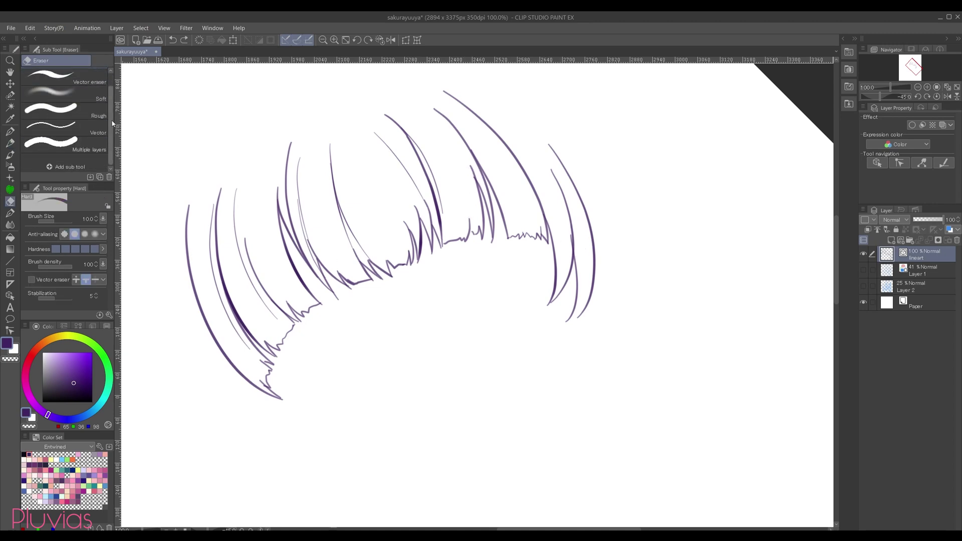
pyautogui.click(105, 131)
pyautogui.click(90, 131)
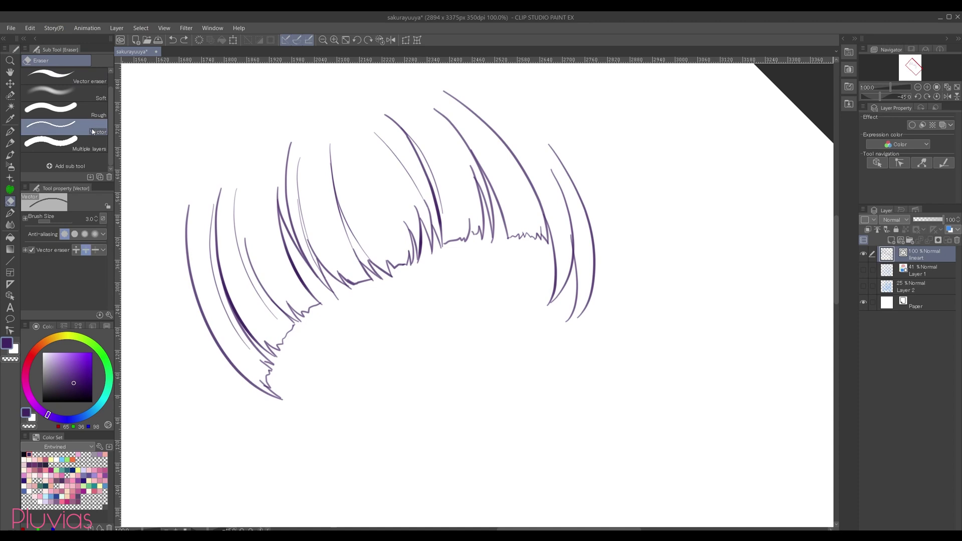
pyautogui.scroll(2, 97, 120)
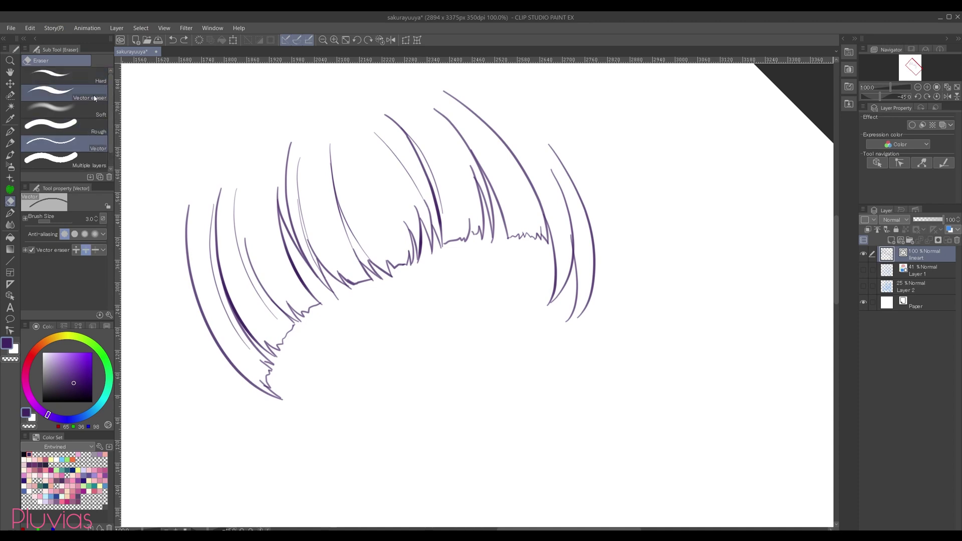
pyautogui.click(99, 74)
pyautogui.rightClick(90, 75)
pyautogui.click(130, 112)
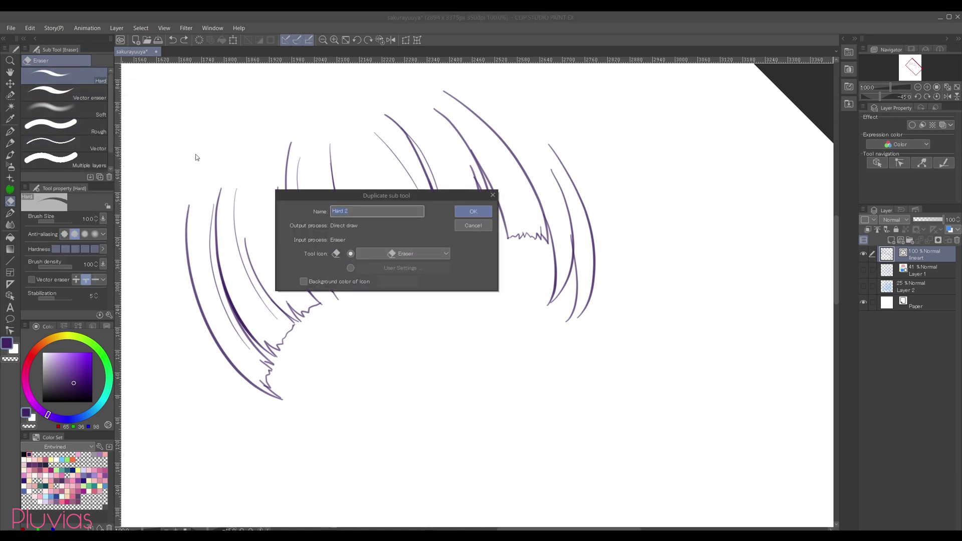
pyautogui.click(463, 212)
pyautogui.click(32, 280)
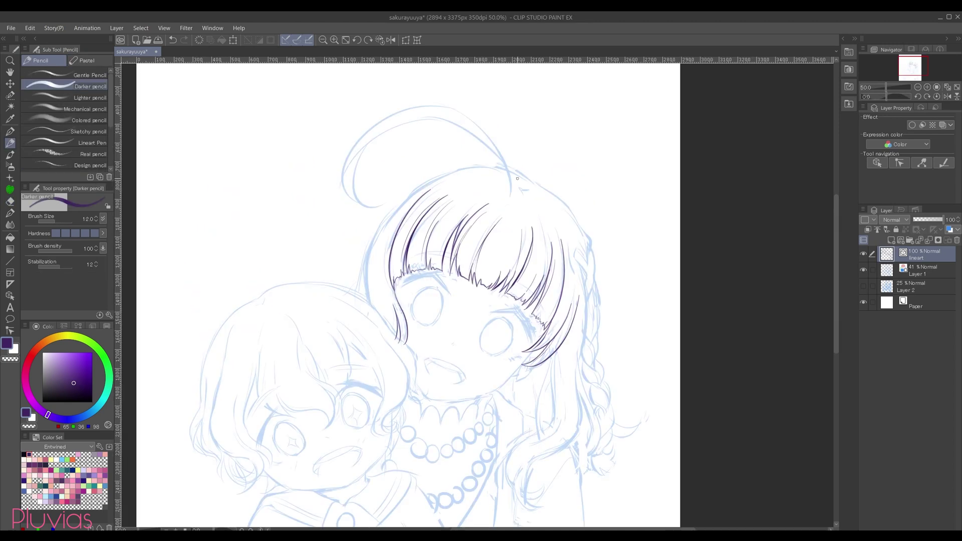
# Step: Set the brush size to 10 and try inking the crown outline of the older girl's head, undoing each trial stroke
pyautogui.moveTo(527, 178)
pyautogui.mouseDown()
pyautogui.moveTo(421, 193)
pyautogui.moveTo(492, 172)
pyautogui.moveTo(391, 215)
pyautogui.mouseUp()
pyautogui.hotkey('ctrl', 'z')
pyautogui.hotkey('ctrl', 'z')
pyautogui.hotkey('ctrl', 'z')
pyautogui.press('[')
pyautogui.press('[')
pyautogui.press(']')
pyautogui.moveTo(528, 180)
pyautogui.mouseDown()
pyautogui.moveTo(419, 191)
pyautogui.moveTo(370, 269)
pyautogui.moveTo(507, 171)
pyautogui.moveTo(385, 225)
pyautogui.mouseUp()
pyautogui.hotkey('ctrl', 'z')
pyautogui.moveTo(399, 259); pyautogui.dragTo(406, 270)
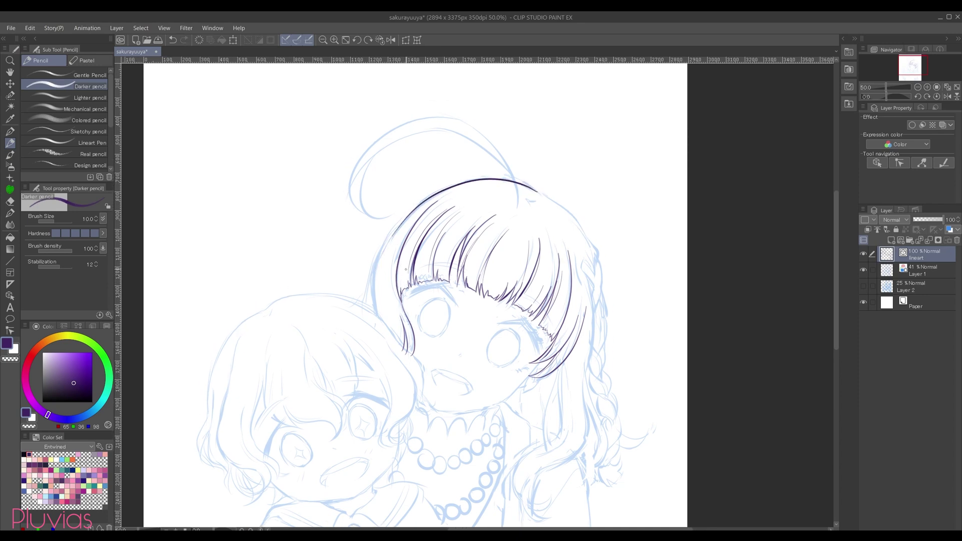
pyautogui.hotkey('ctrl', 'z')
# Step: With stabilization at 100, ink the older girl's head outline from the crown down its left side and check it without the sketch
pyautogui.moveTo(61, 266); pyautogui.dragTo(80, 267)
pyautogui.press('-')
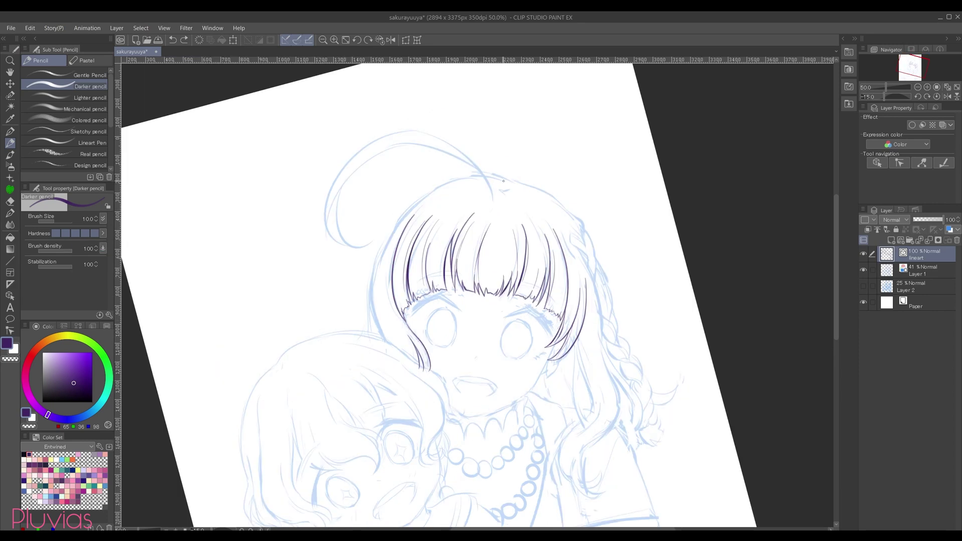
pyautogui.moveTo(419, 199); pyautogui.dragTo(374, 259)
pyautogui.moveTo(367, 297); pyautogui.dragTo(390, 323)
pyautogui.hotkey('ctrl', 'z')
pyautogui.moveTo(373, 302)
pyautogui.mouseDown()
pyautogui.moveTo(374, 324)
pyautogui.moveTo(413, 383)
pyautogui.mouseUp()
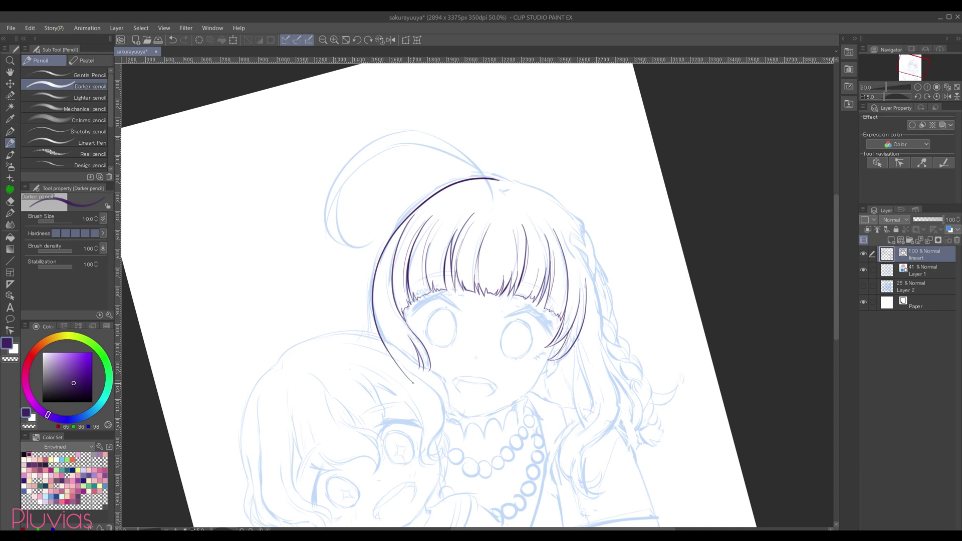
pyautogui.hotkey('ctrl', 'z')
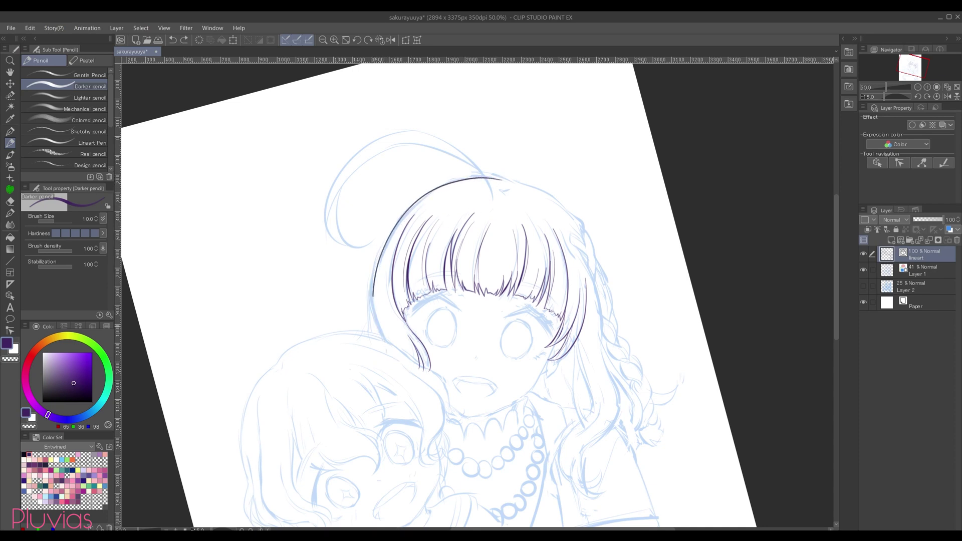
pyautogui.moveTo(381, 336); pyautogui.dragTo(403, 372)
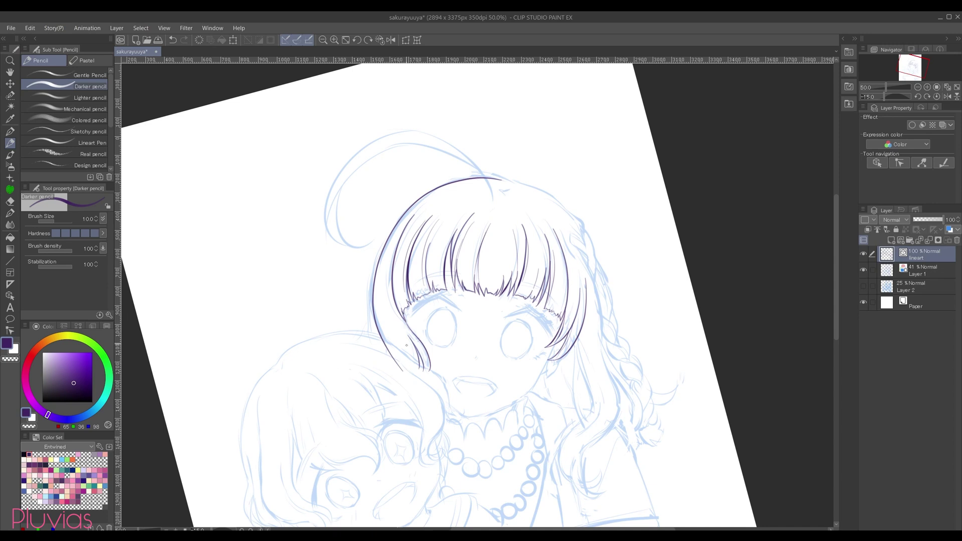
pyautogui.click(864, 269)
pyautogui.click(867, 269)
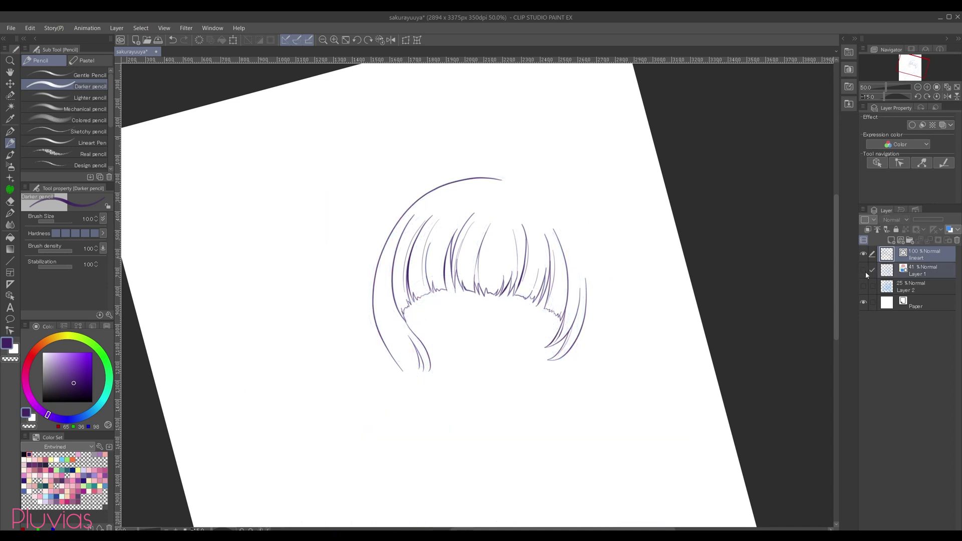
pyautogui.click(865, 271)
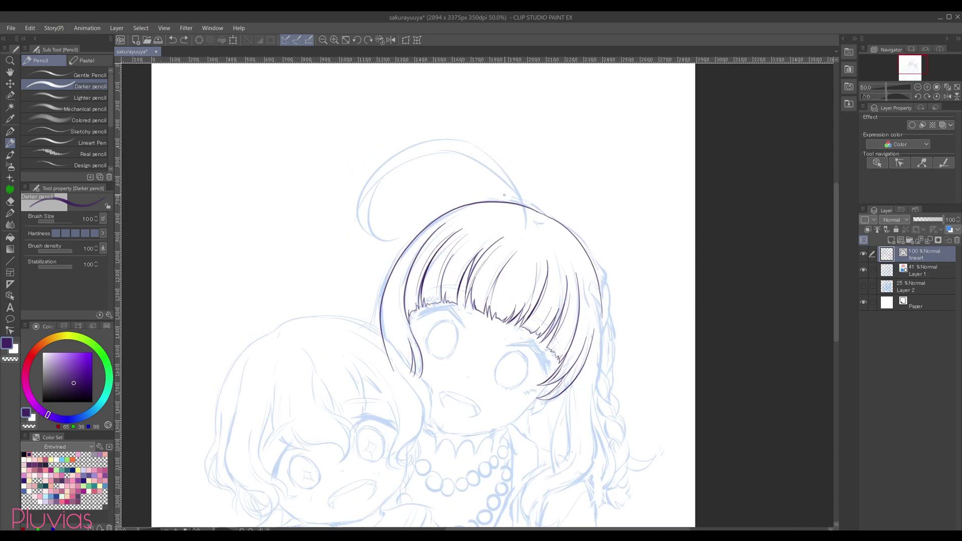
# Step: Ink the outer curve of the large loose hair loop on a new vector layer and duplicate that layer
pyautogui.hotkey('ctrl', 'shift', 'n')
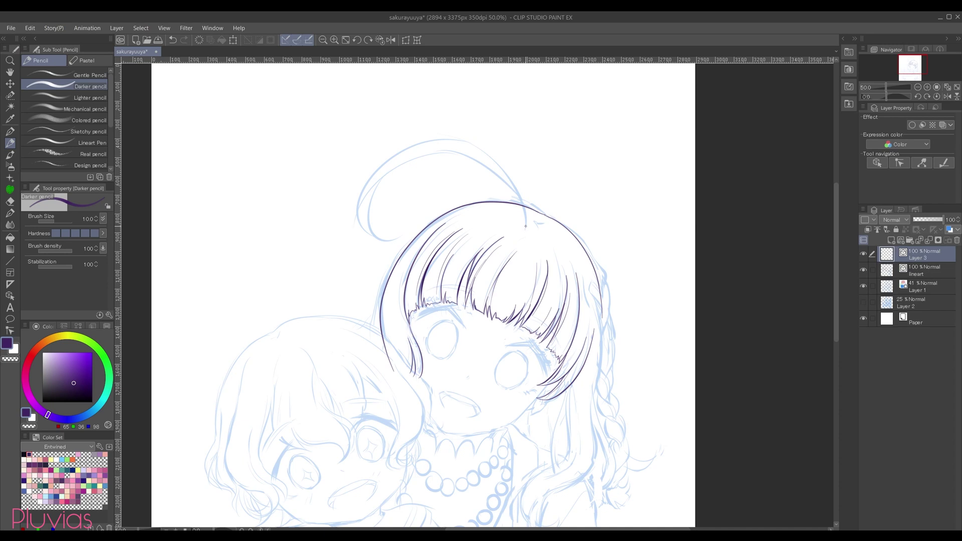
pyautogui.moveTo(521, 204)
pyautogui.mouseDown()
pyautogui.moveTo(451, 144)
pyautogui.moveTo(355, 182)
pyautogui.moveTo(401, 239)
pyautogui.mouseUp()
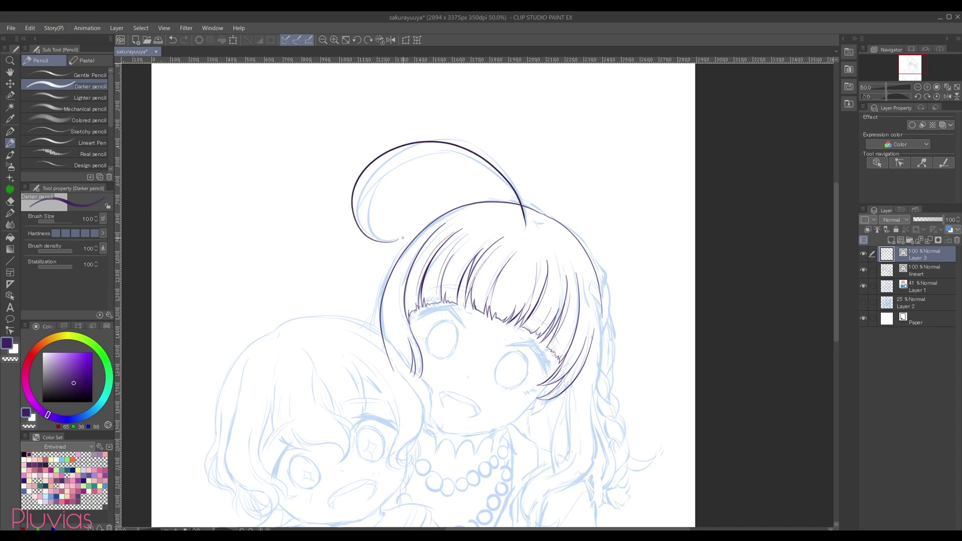
pyautogui.rightClick(921, 257)
pyautogui.click(894, 318)
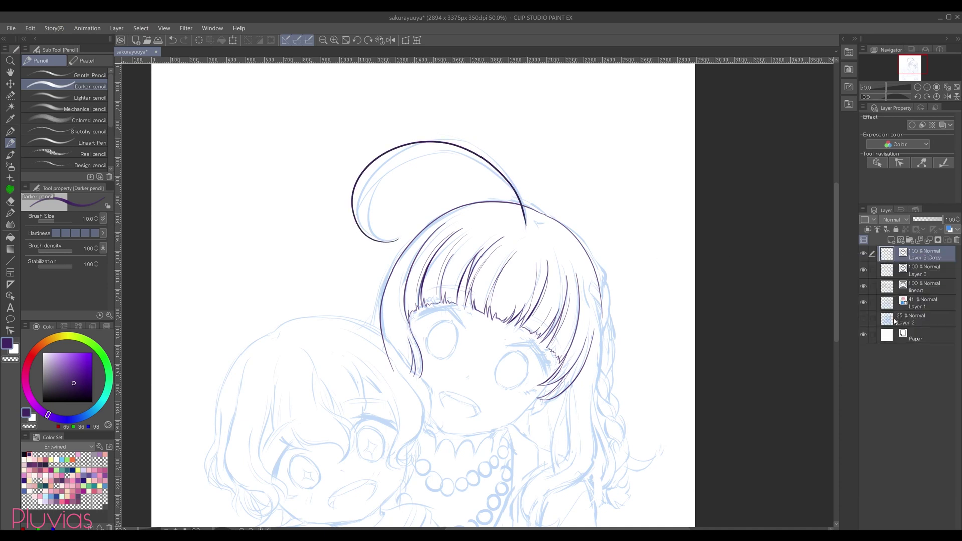
# Step: Move and transform the copied curve so it forms the inner edge of the hair loop, meeting the outer curve at the root
pyautogui.press('k')
pyautogui.moveTo(424, 151); pyautogui.dragTo(424, 160)
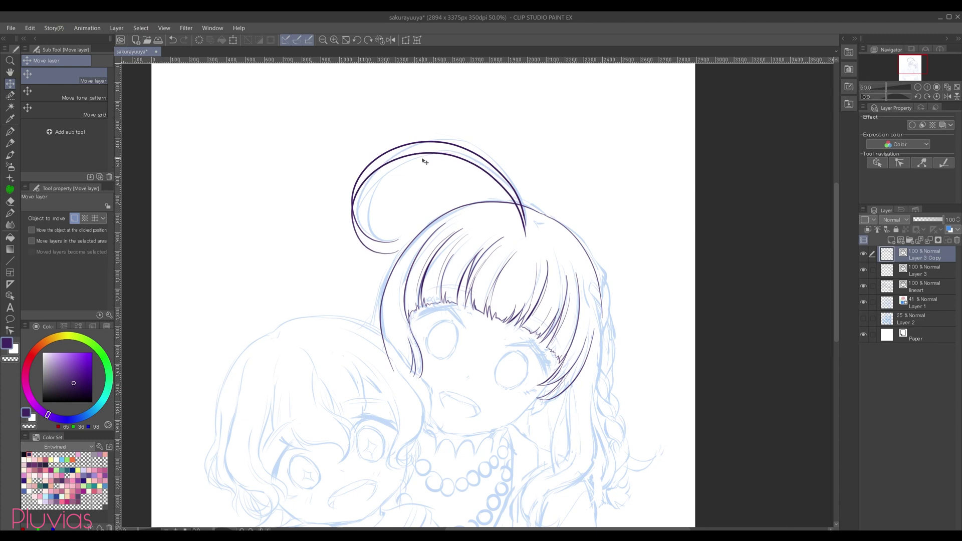
pyautogui.hotkey('ctrl', 't')
pyautogui.press('Return')
pyautogui.hotkey('ctrl', '+')
pyautogui.press('m')
pyautogui.moveTo(318, 180)
pyautogui.mouseDown()
pyautogui.moveTo(376, 230)
pyautogui.moveTo(308, 184)
pyautogui.moveTo(316, 179)
pyautogui.mouseUp()
pyautogui.press('k')
pyautogui.moveTo(310, 222)
pyautogui.mouseDown()
pyautogui.moveTo(321, 194)
pyautogui.moveTo(345, 202)
pyautogui.mouseUp()
pyautogui.hotkey('ctrl', 't')
pyautogui.moveTo(412, 214); pyautogui.dragTo(407, 223)
pyautogui.moveTo(341, 193)
pyautogui.mouseDown()
pyautogui.moveTo(332, 169)
pyautogui.moveTo(340, 160)
pyautogui.moveTo(330, 180)
pyautogui.mouseUp()
pyautogui.press('Return')
pyautogui.scroll(1, 343, 105)
pyautogui.press('o')
pyautogui.click(332, 170)
pyautogui.scroll(-2, 438, 196)
# Step: Hide the sketch on Layer 1 and merge Layer 3 Copy into Layer 3
pyautogui.click(863, 303)
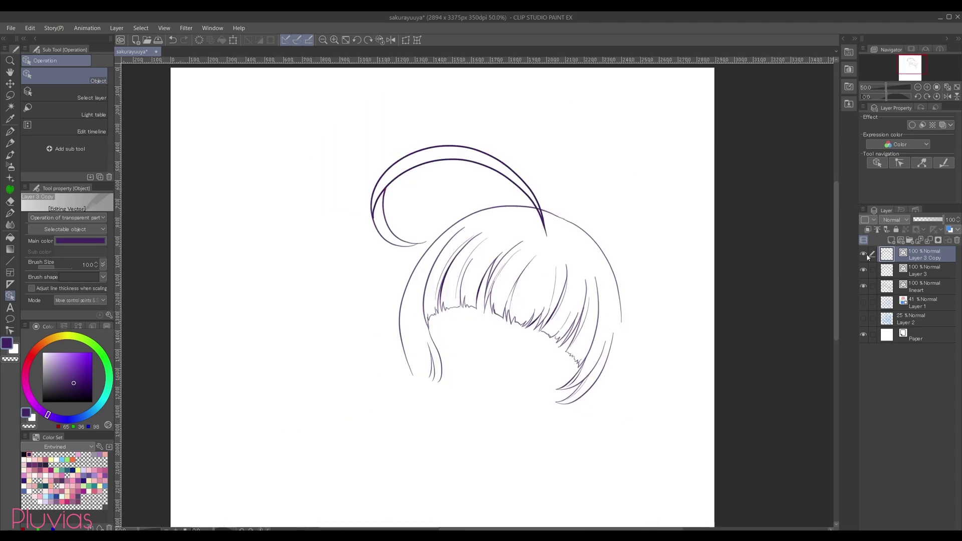
pyautogui.click(864, 254)
pyautogui.click(864, 254)
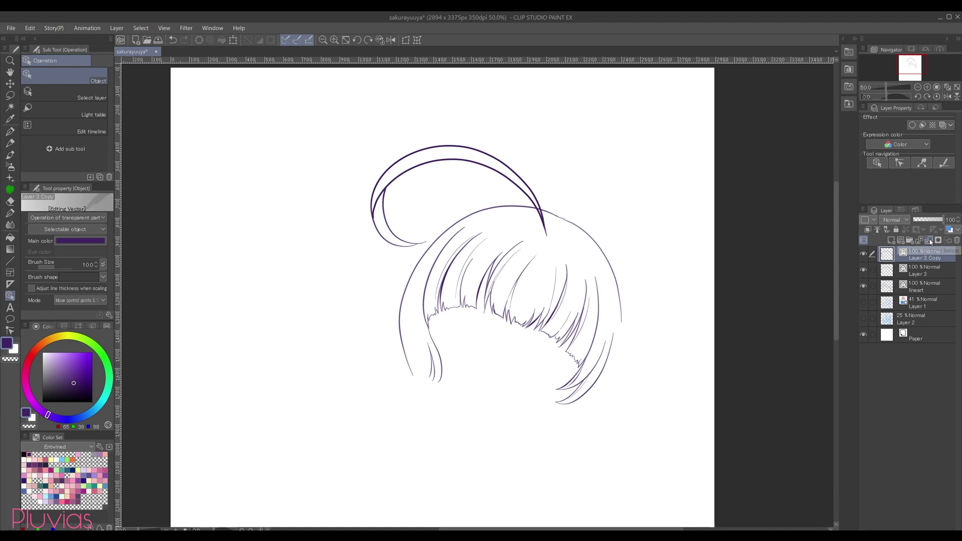
pyautogui.click(930, 243)
pyautogui.click(865, 255)
pyautogui.click(864, 256)
pyautogui.click(864, 285)
pyautogui.click(864, 285)
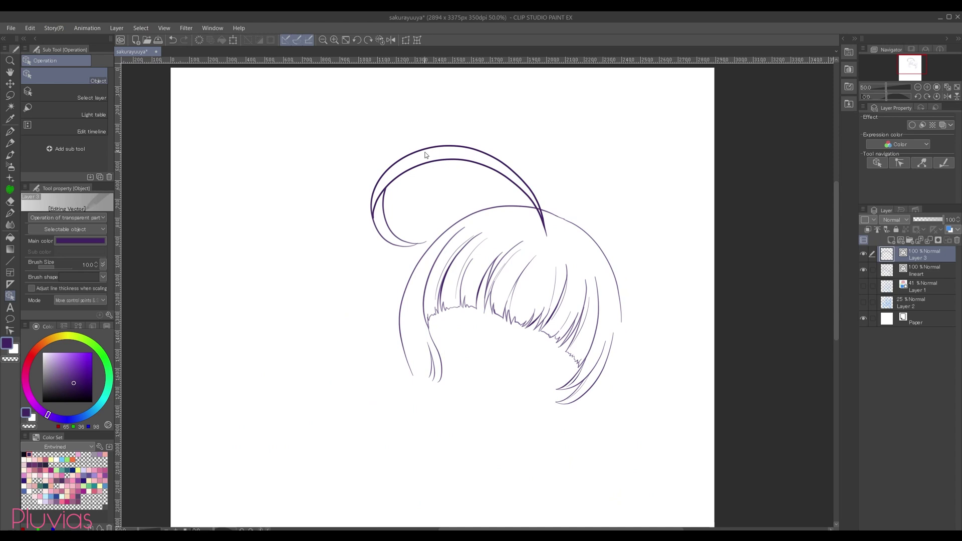
# Step: Thin the hair loop's lines with Correct line width, using Narrow at 0.9 and brush size 50
pyautogui.click(10, 332)
pyautogui.click(95, 136)
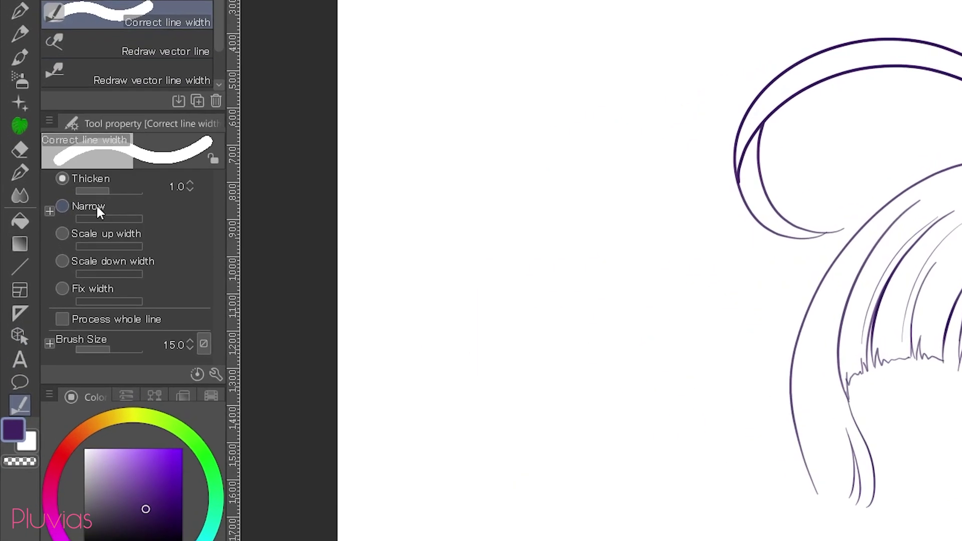
pyautogui.click(68, 227)
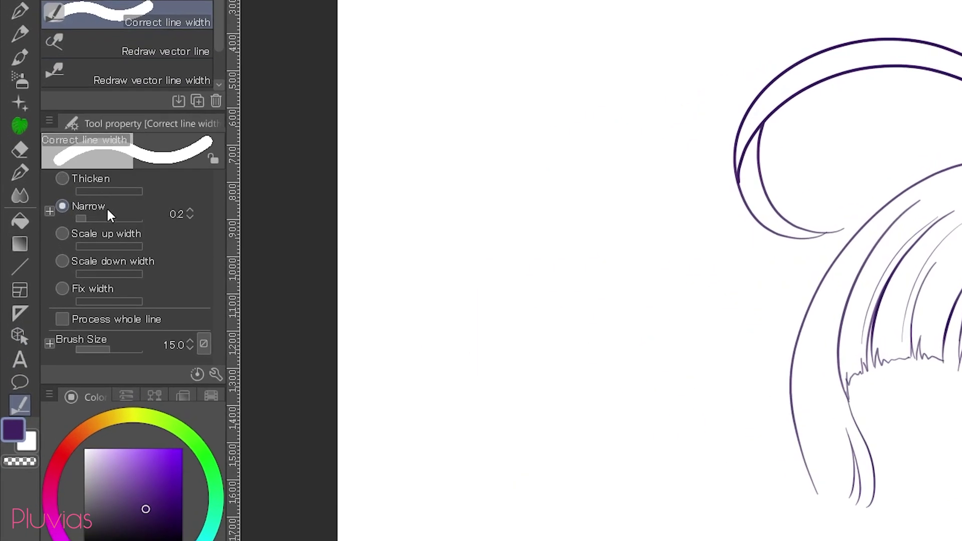
pyautogui.click(194, 211)
pyautogui.click(193, 211)
pyautogui.click(194, 211)
pyautogui.click(193, 210)
pyautogui.click(190, 211)
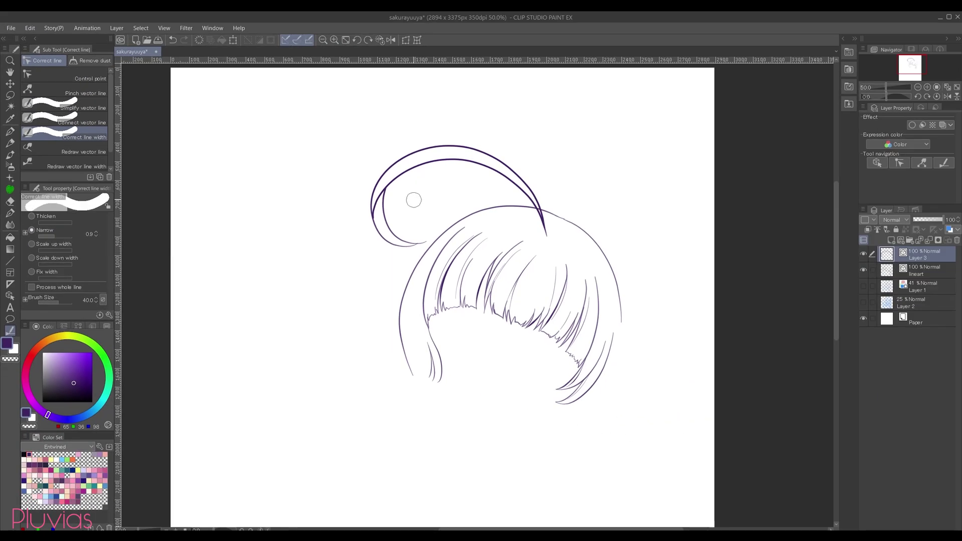
pyautogui.press(']')
pyautogui.moveTo(416, 173); pyautogui.dragTo(379, 220)
pyautogui.moveTo(394, 158)
pyautogui.mouseDown()
pyautogui.moveTo(449, 146)
pyautogui.moveTo(546, 227)
pyautogui.mouseUp()
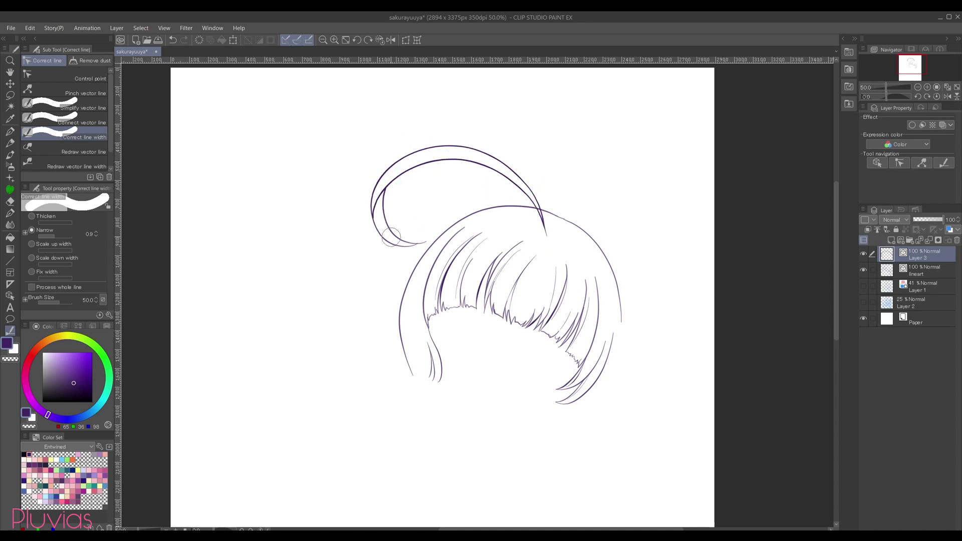
pyautogui.moveTo(408, 152); pyautogui.dragTo(458, 146)
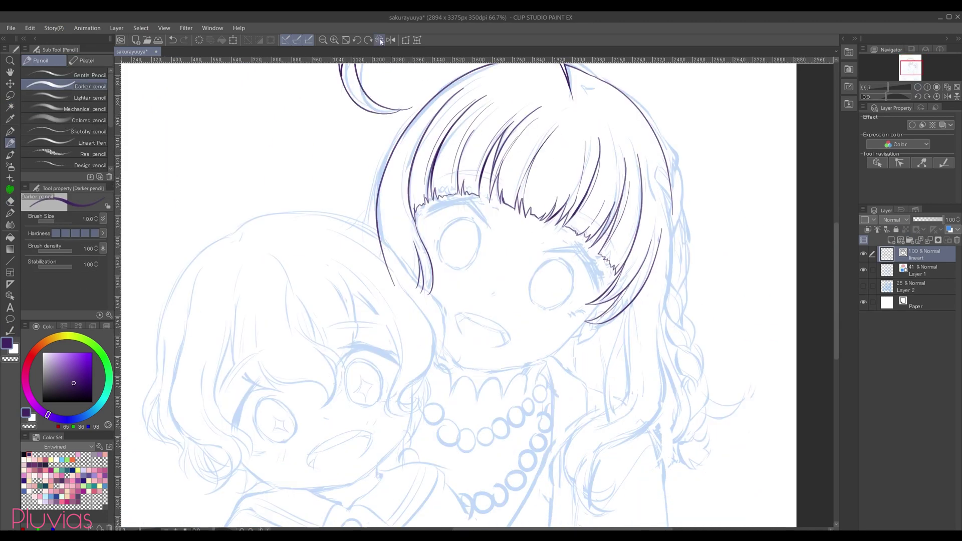
# Step: Ink the older girl's jawline over the sketch from the right cheek down to the chin
pyautogui.click(357, 40)
pyautogui.click(357, 40)
pyautogui.hotkey('ctrl', 'z')
pyautogui.click(59, 267)
pyautogui.moveTo(599, 219)
pyautogui.mouseDown()
pyautogui.moveTo(540, 328)
pyautogui.moveTo(510, 349)
pyautogui.mouseUp()
pyautogui.click(369, 40)
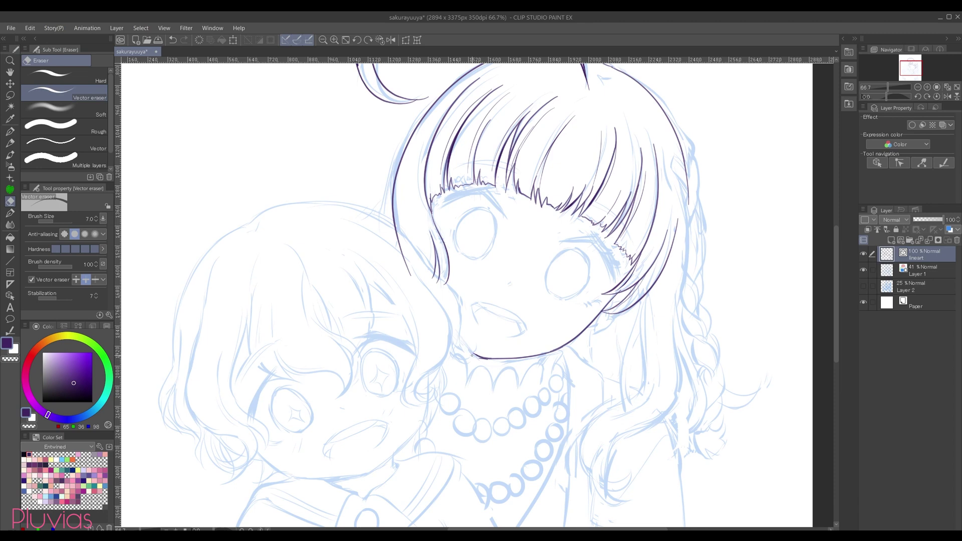
pyautogui.press('-')
pyautogui.press('-')
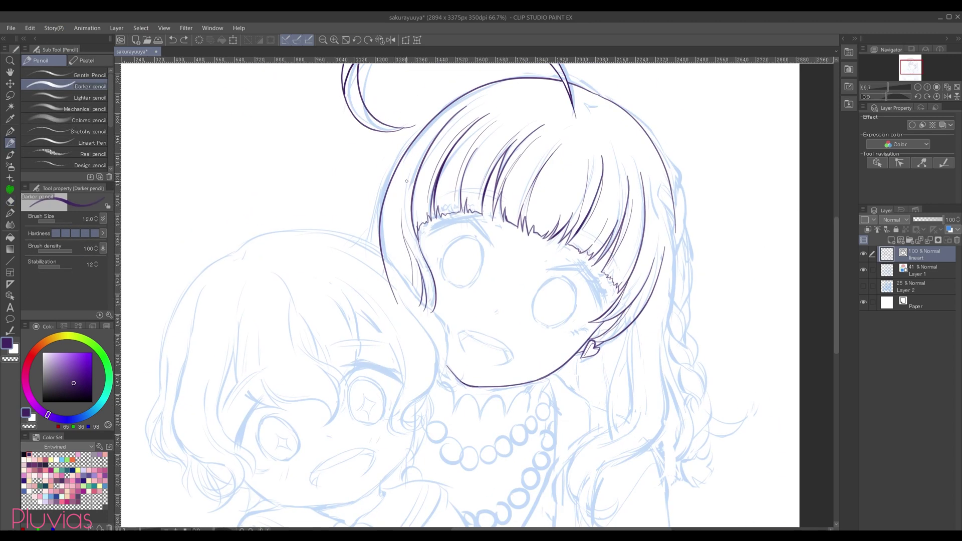
pyautogui.moveTo(494, 320); pyautogui.dragTo(490, 344)
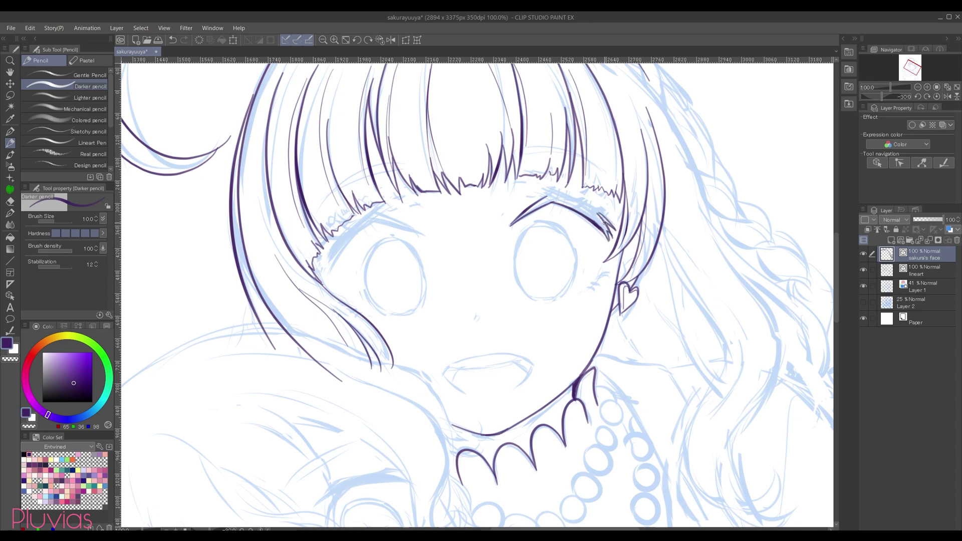
# Step: Ink the oval outline of the older girl's right-hand eye on the sakura's face layer with stabilization 100, undoing the failed strokes
pyautogui.moveTo(610, 213)
pyautogui.mouseDown()
pyautogui.moveTo(546, 190)
pyautogui.moveTo(511, 227)
pyautogui.mouseUp()
pyautogui.hotkey('ctrl', 'z')
pyautogui.press('e')
pyautogui.press('p')
pyautogui.click(71, 267)
pyautogui.hotkey('ctrl', '-')
pyautogui.moveTo(505, 273); pyautogui.dragTo(513, 297)
pyautogui.hotkey('ctrl', 'z')
pyautogui.moveTo(524, 247); pyautogui.dragTo(525, 297)
pyautogui.hotkey('ctrl', 'z')
pyautogui.moveTo(543, 266)
pyautogui.mouseDown()
pyautogui.moveTo(524, 298)
pyautogui.moveTo(545, 273)
pyautogui.mouseUp()
# Step: Ink the lash tips and short lower lashes at the eye's outer corner and check them without the sketch
pyautogui.press('e')
pyautogui.hotkey('ctrl', '+')
pyautogui.hotkey('ctrl', '+')
pyautogui.moveTo(628, 246); pyautogui.dragTo(614, 300)
pyautogui.moveTo(541, 289); pyautogui.dragTo(555, 299)
pyautogui.click(863, 287)
pyautogui.click(863, 286)
pyautogui.press('p')
pyautogui.moveTo(672, 263); pyautogui.dragTo(651, 282)
pyautogui.click(323, 40)
pyautogui.click(323, 40)
pyautogui.click(334, 39)
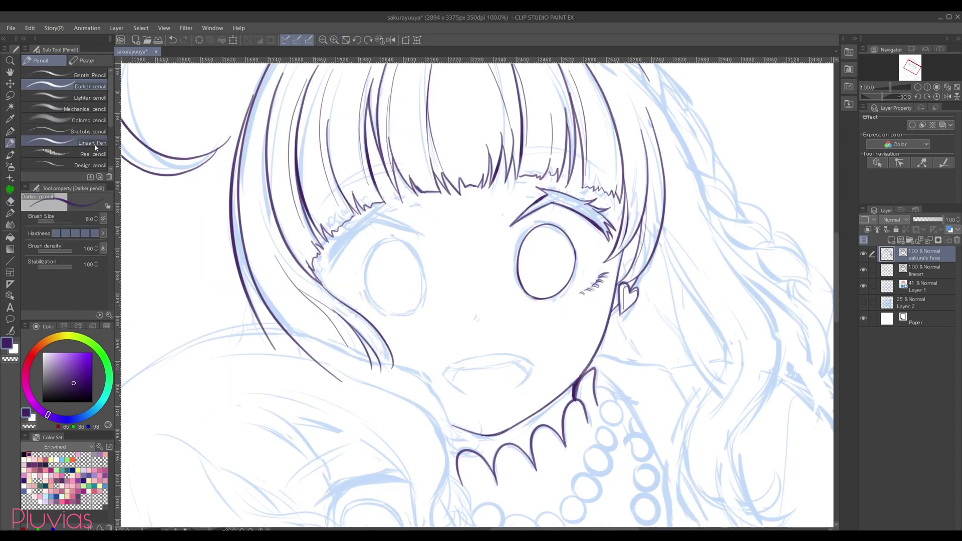
# Step: Select the eye's oval outline with the Lasso and scale it to 97% width and 104% height
pyautogui.click(10, 94)
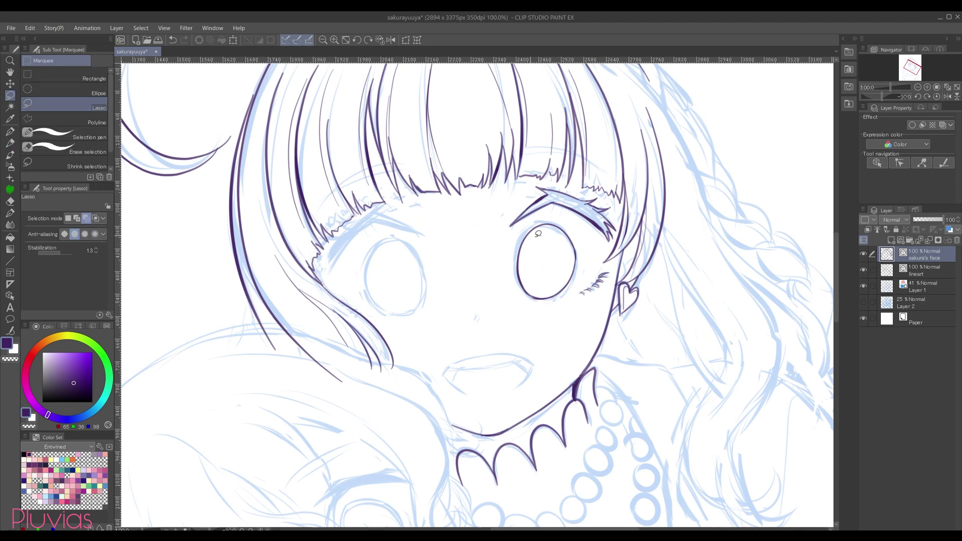
pyautogui.moveTo(559, 308)
pyautogui.mouseDown()
pyautogui.moveTo(584, 270)
pyautogui.moveTo(585, 243)
pyautogui.moveTo(557, 215)
pyautogui.moveTo(536, 219)
pyautogui.moveTo(515, 243)
pyautogui.moveTo(509, 283)
pyautogui.moveTo(552, 308)
pyautogui.mouseUp()
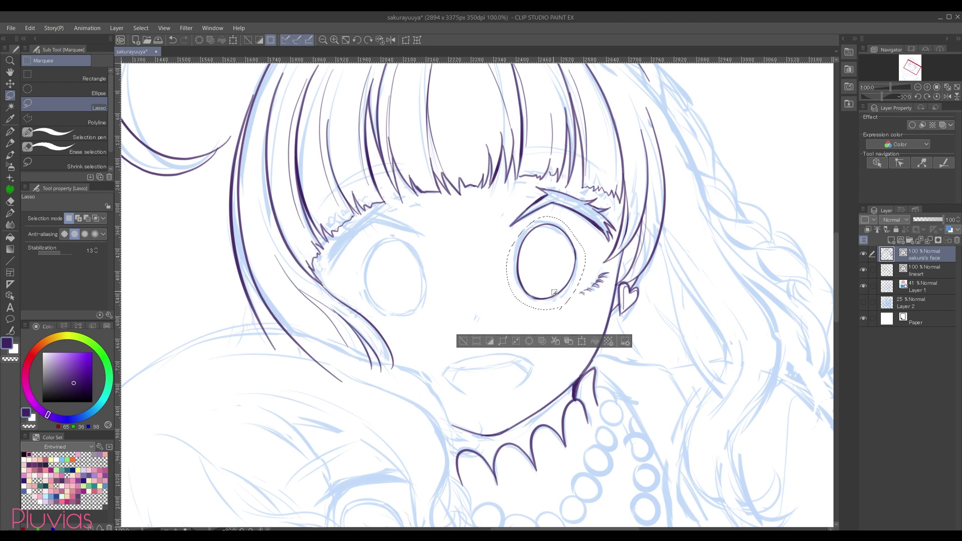
pyautogui.hotkey('ctrl', 't')
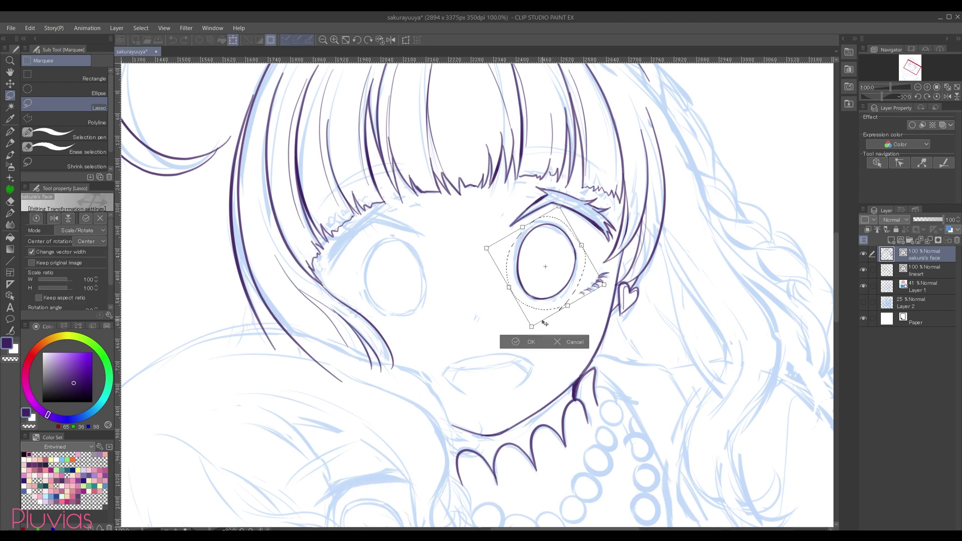
pyautogui.moveTo(533, 327); pyautogui.dragTo(537, 326)
pyautogui.moveTo(582, 245); pyautogui.dragTo(581, 247)
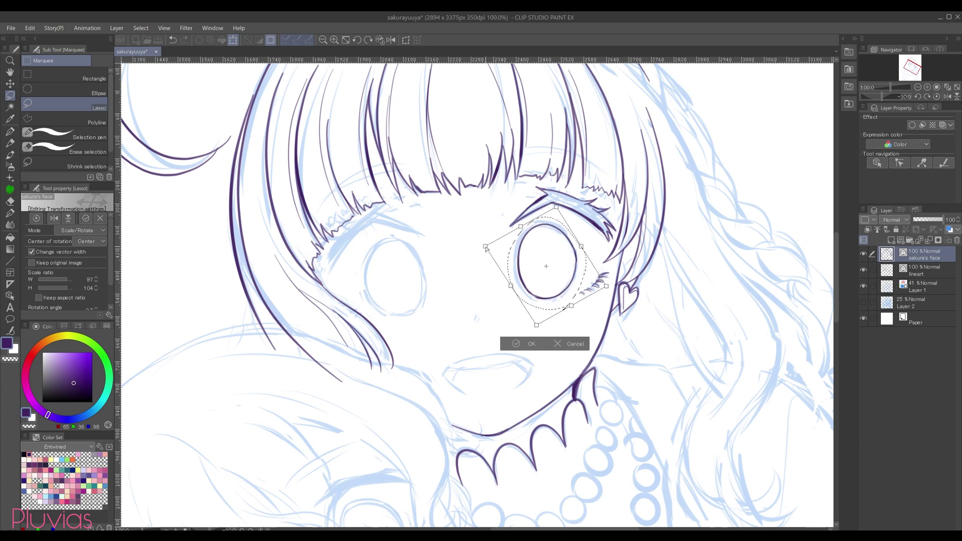
pyautogui.click(526, 343)
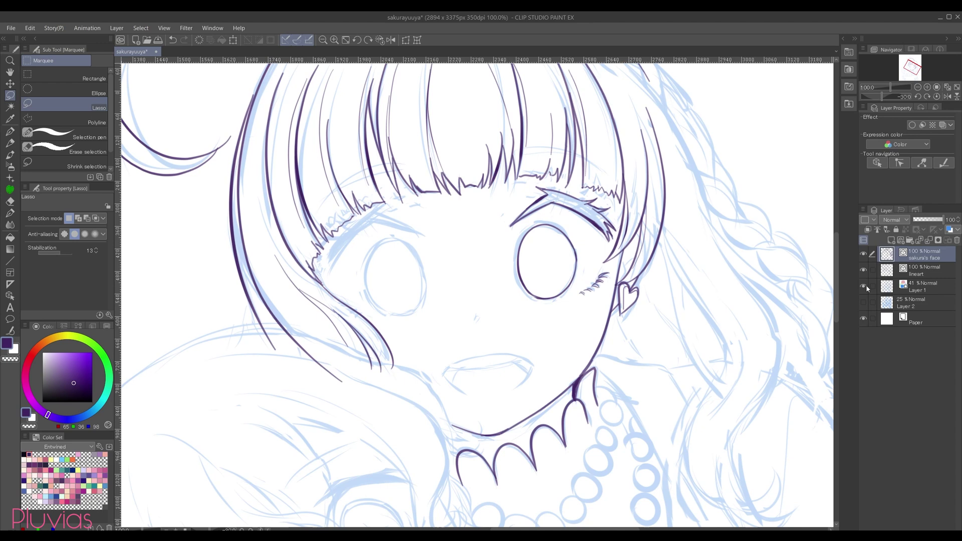
# Step: Duplicate the sakura's face layer and mirror the copy horizontally with Free Transform, placing it over the older girl's other eye
pyautogui.rightClick(931, 255)
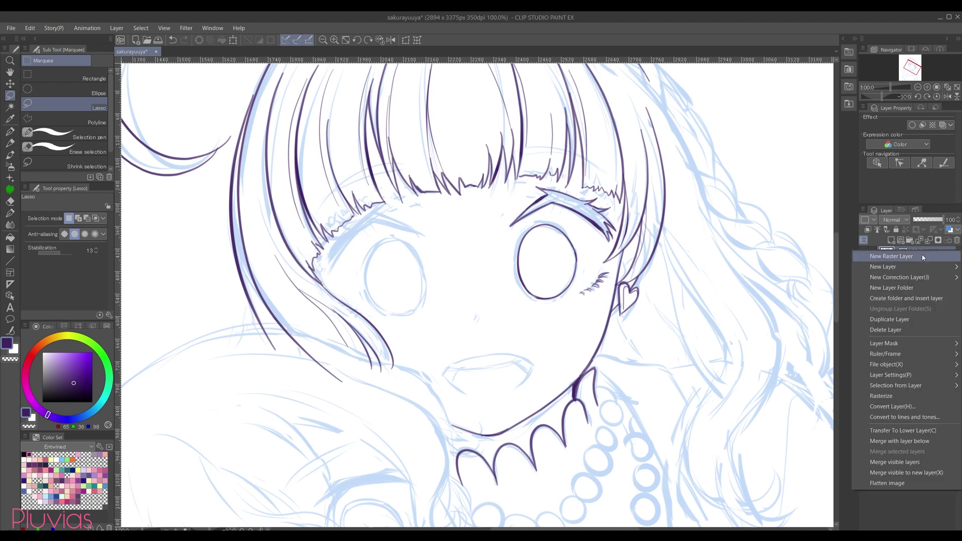
pyautogui.click(911, 322)
pyautogui.hotkey('ctrl', 't')
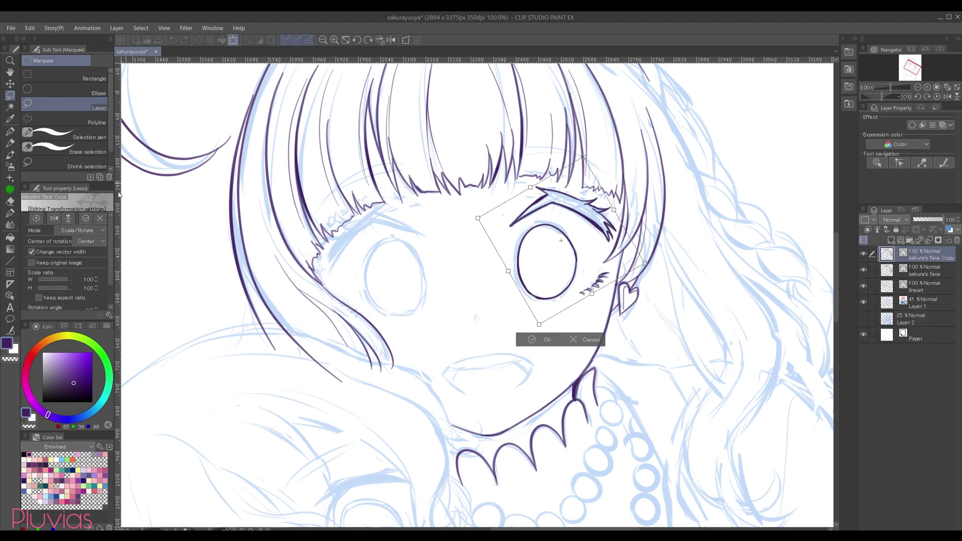
pyautogui.hotkey('ctrl', 'shift', 't')
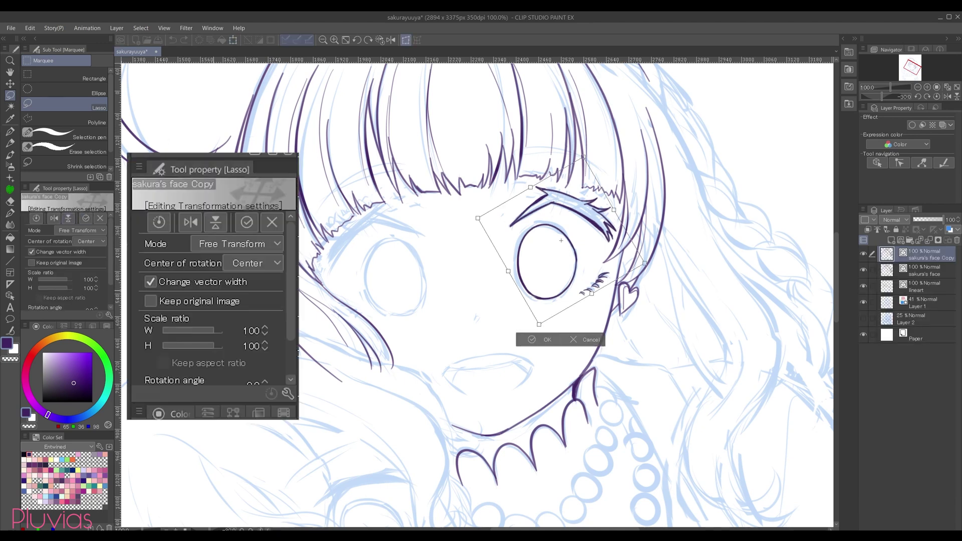
pyautogui.click(190, 220)
pyautogui.moveTo(584, 270); pyautogui.dragTo(400, 291)
pyautogui.click(323, 39)
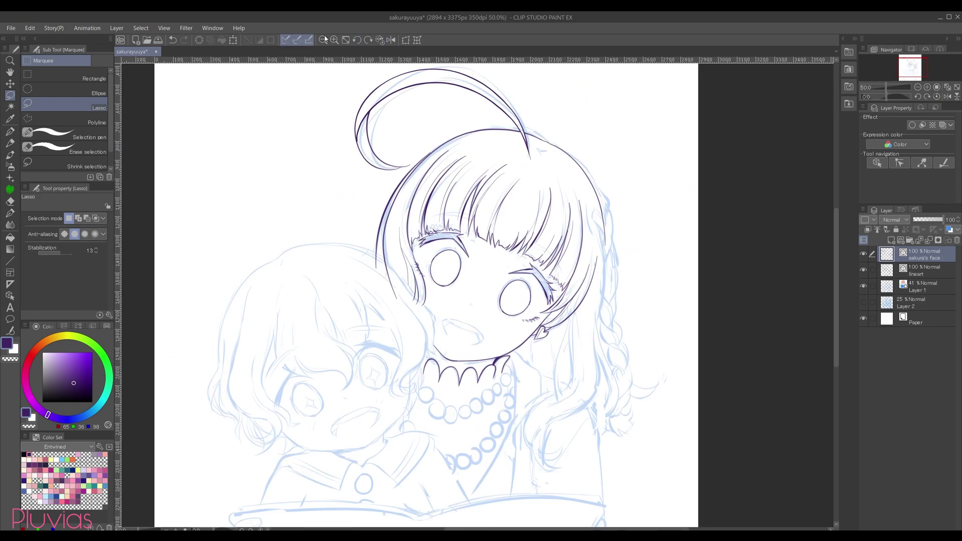
# Step: Ink the older girl's open mouth over the sketch on the sakura's face layer
pyautogui.press('p')
pyautogui.click(334, 39)
pyautogui.moveTo(460, 352)
pyautogui.mouseDown()
pyautogui.moveTo(536, 320)
pyautogui.moveTo(519, 313)
pyautogui.moveTo(512, 334)
pyautogui.mouseUp()
pyautogui.click(323, 40)
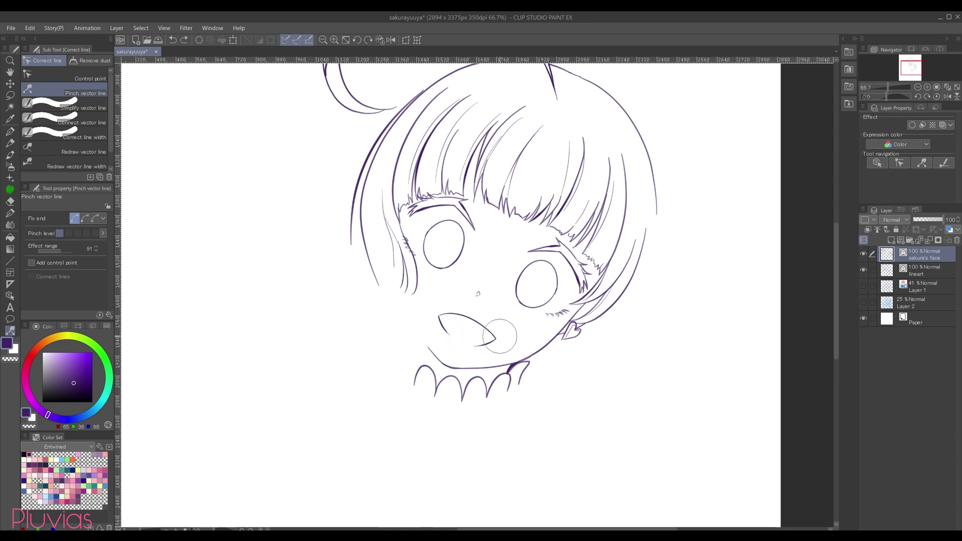
# Step: Raise the Pinch vector line level to its maximum and reshape the mouth line and the hair loop on the lineart layer
pyautogui.click(94, 234)
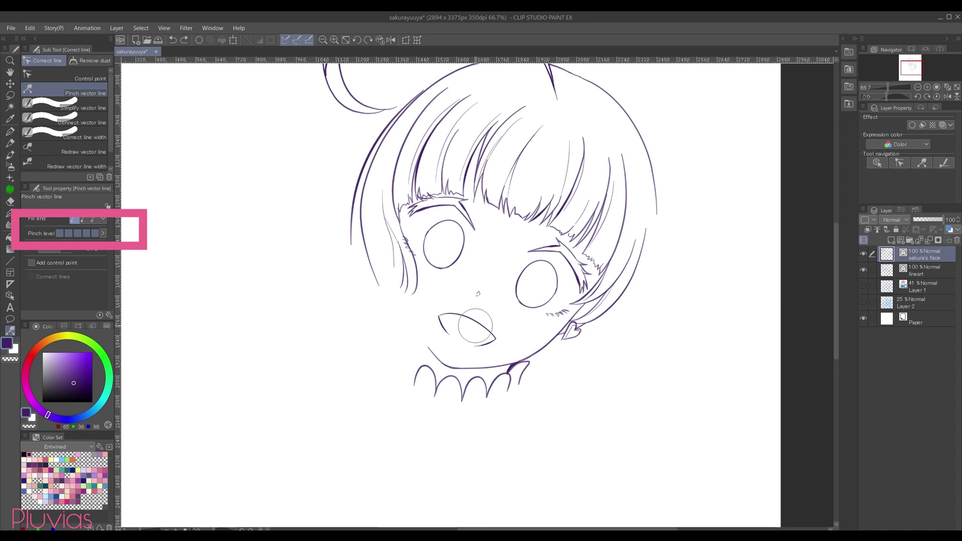
pyautogui.moveTo(478, 328); pyautogui.dragTo(479, 327)
pyautogui.moveTo(387, 287); pyautogui.dragTo(388, 373)
pyautogui.click(918, 271)
pyautogui.moveTo(335, 134); pyautogui.dragTo(325, 160)
pyautogui.moveTo(354, 201); pyautogui.dragTo(337, 183)
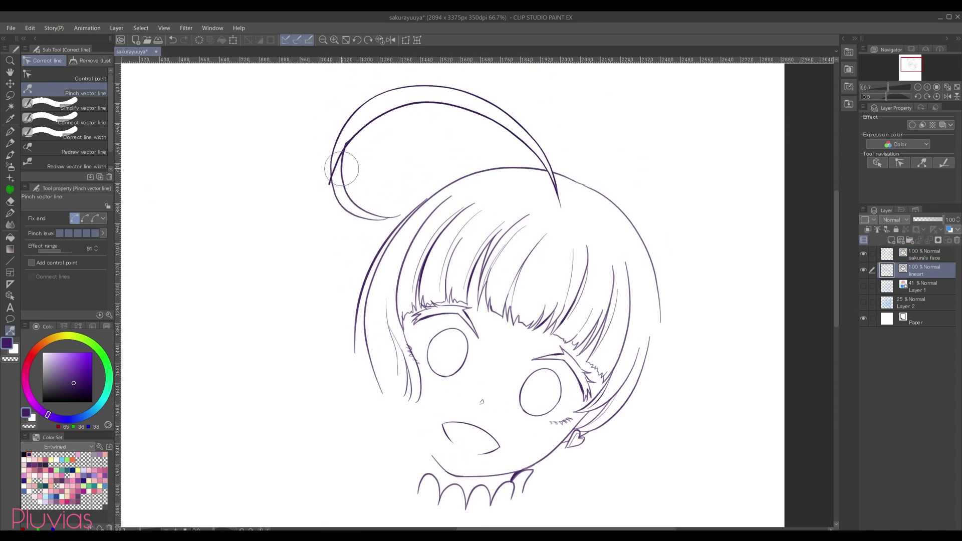
# Step: Show the sketch and ink the older girl's long wavy side lock falling below the heart earring
pyautogui.press('p')
pyautogui.moveTo(341, 248); pyautogui.dragTo(338, 215)
pyautogui.click(863, 286)
pyautogui.press('p')
pyautogui.moveTo(612, 401)
pyautogui.mouseDown()
pyautogui.moveTo(609, 319)
pyautogui.moveTo(569, 413)
pyautogui.mouseUp()
pyautogui.moveTo(641, 343)
pyautogui.mouseDown()
pyautogui.moveTo(644, 311)
pyautogui.moveTo(582, 461)
pyautogui.mouseUp()
pyautogui.hotkey('ctrl', '-')
pyautogui.moveTo(603, 332); pyautogui.dragTo(544, 430)
pyautogui.moveTo(559, 359)
pyautogui.mouseDown()
pyautogui.moveTo(539, 420)
pyautogui.moveTo(555, 414)
pyautogui.mouseUp()
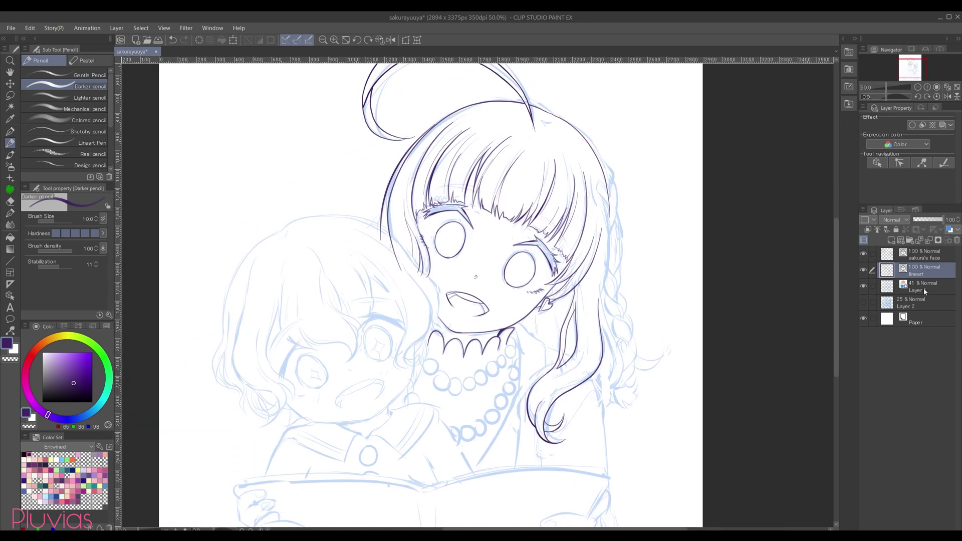
# Step: Change the layer color of the Layer 1 sketch from blue to pink, RGB 255, 116, 194
pyautogui.click(925, 288)
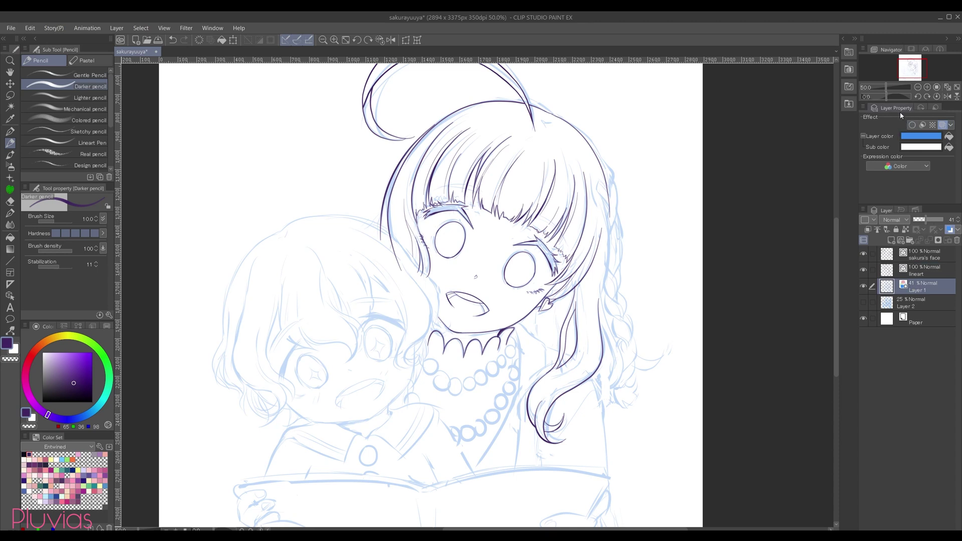
pyautogui.click(931, 138)
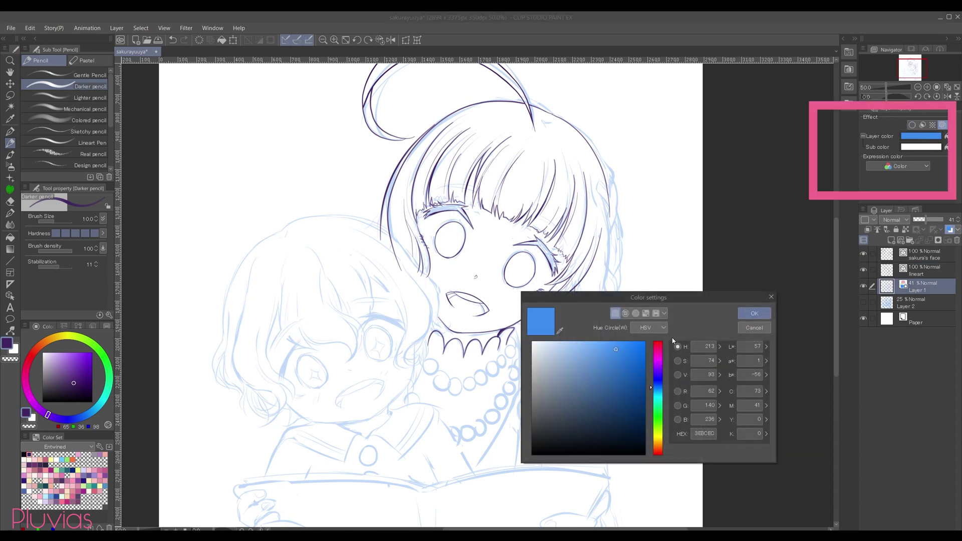
pyautogui.click(658, 353)
pyautogui.moveTo(596, 351); pyautogui.dragTo(595, 339)
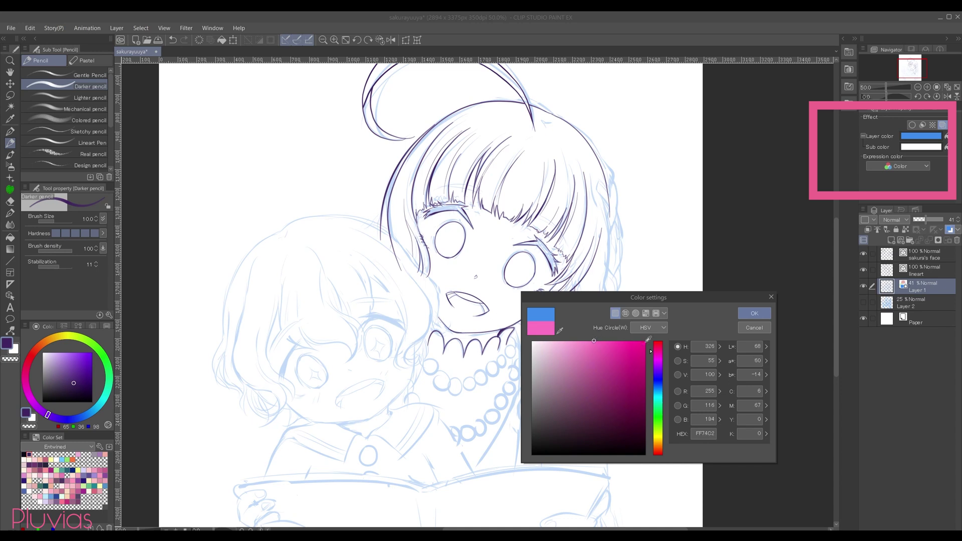
pyautogui.click(753, 313)
pyautogui.moveTo(700, 334); pyautogui.dragTo(709, 327)
pyautogui.click(212, 28)
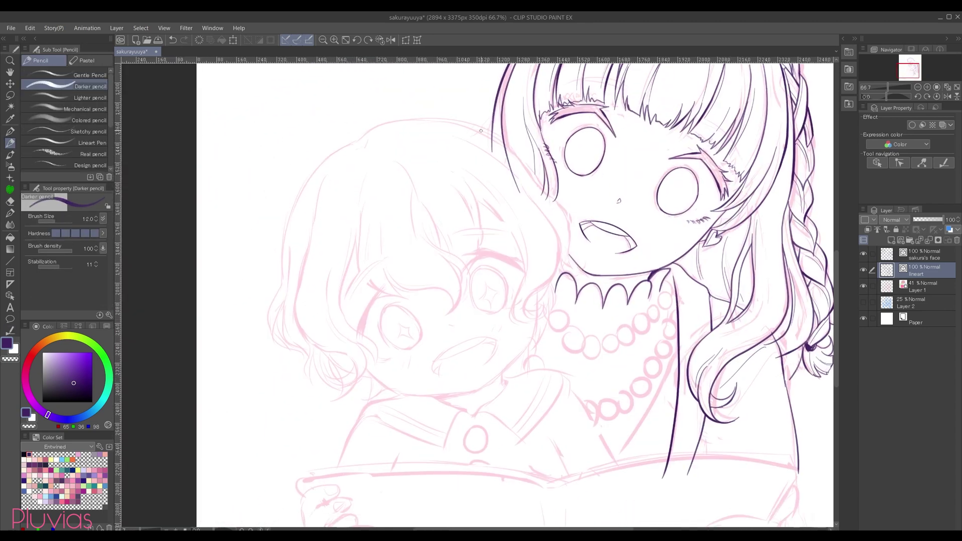
# Step: Ink the outer hair strand beside the younger girl's cheek on the lineart layer, undoing the failed strokes
pyautogui.hotkey('ctrl', 'z')
pyautogui.hotkey('ctrl', 'z')
pyautogui.moveTo(532, 182)
pyautogui.mouseDown()
pyautogui.moveTo(572, 223)
pyautogui.moveTo(565, 265)
pyautogui.mouseUp()
pyautogui.hotkey('ctrl', 'z')
pyautogui.moveTo(531, 181)
pyautogui.mouseDown()
pyautogui.moveTo(565, 261)
pyautogui.moveTo(545, 290)
pyautogui.mouseUp()
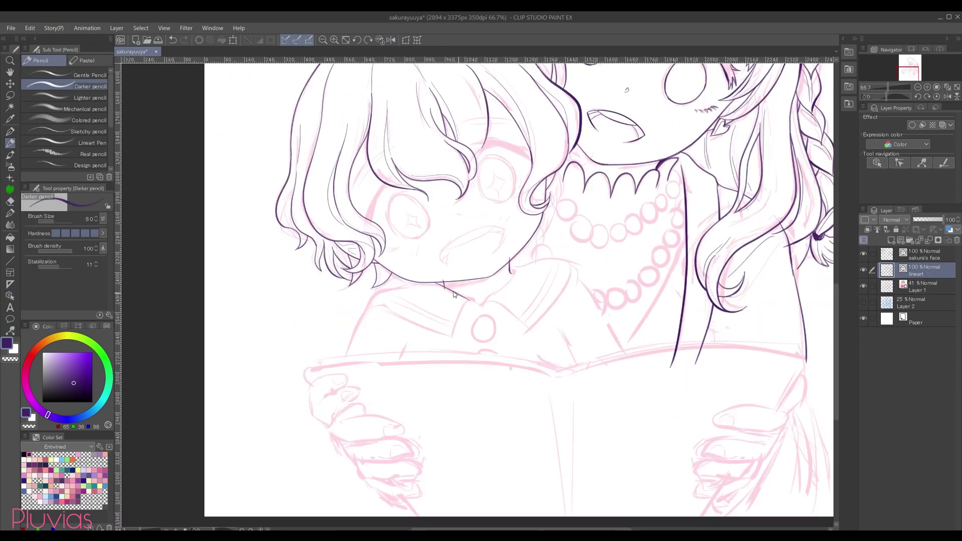
# Step: Draw the younger girl's two round shirt buttons, one below the other, with the Ellipse figure tool
pyautogui.click(10, 261)
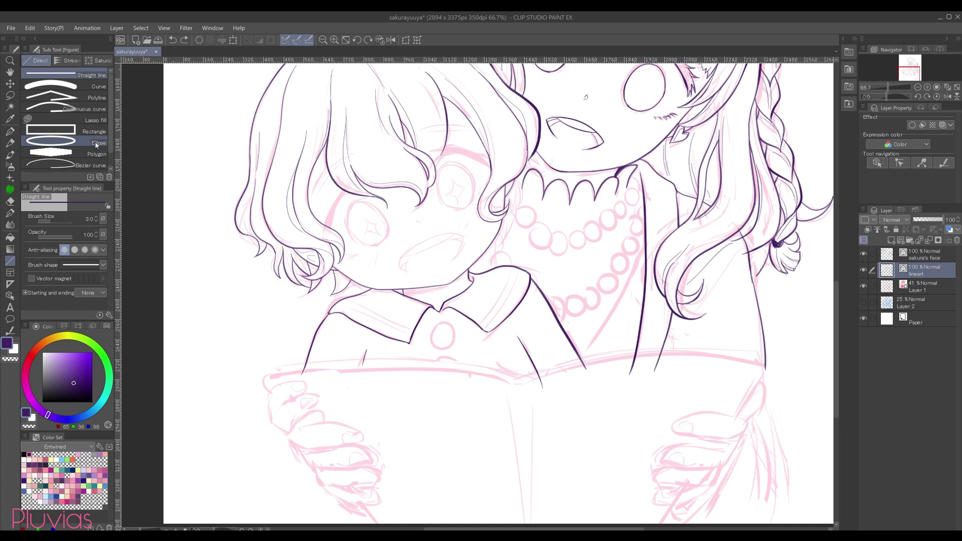
pyautogui.click(96, 144)
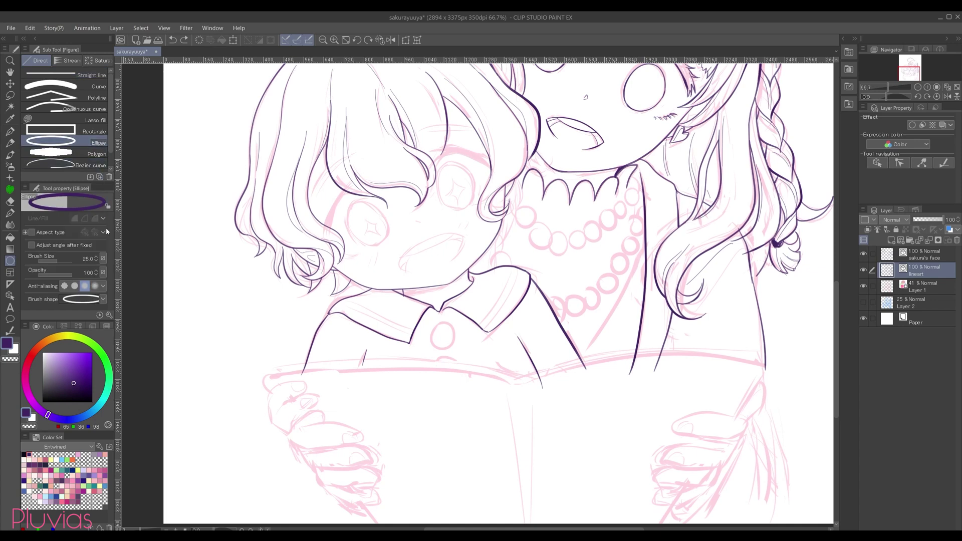
pyautogui.click(89, 259)
pyautogui.press('Return')
pyautogui.press('o')
pyautogui.click(452, 333)
pyautogui.hotkey('ctrl', 'z')
pyautogui.moveTo(452, 332); pyautogui.dragTo(451, 354)
pyautogui.hotkey('ctrl', 'z')
# Step: Select the inner front edge of the younger girl's left-hand collar flap as a vector object and delete it
pyautogui.press('y')
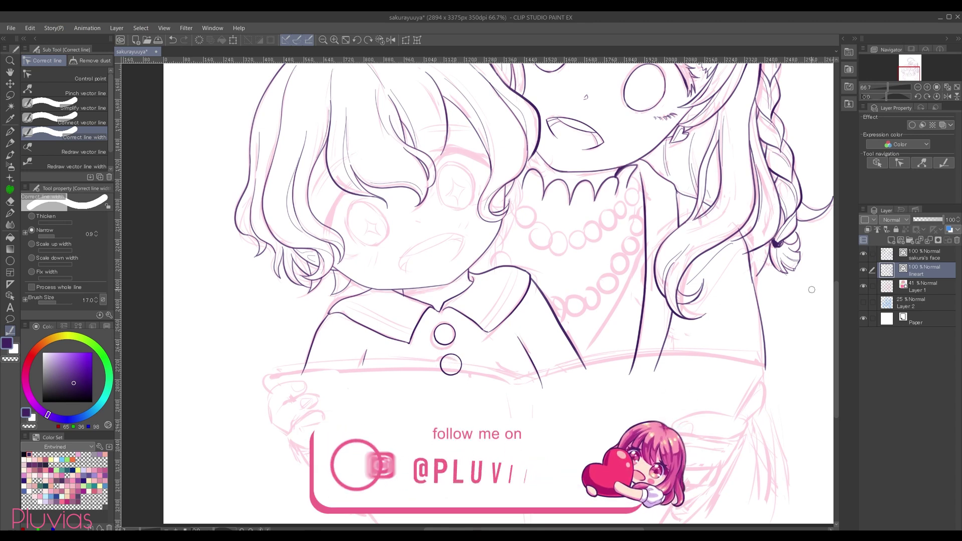
pyautogui.press('e')
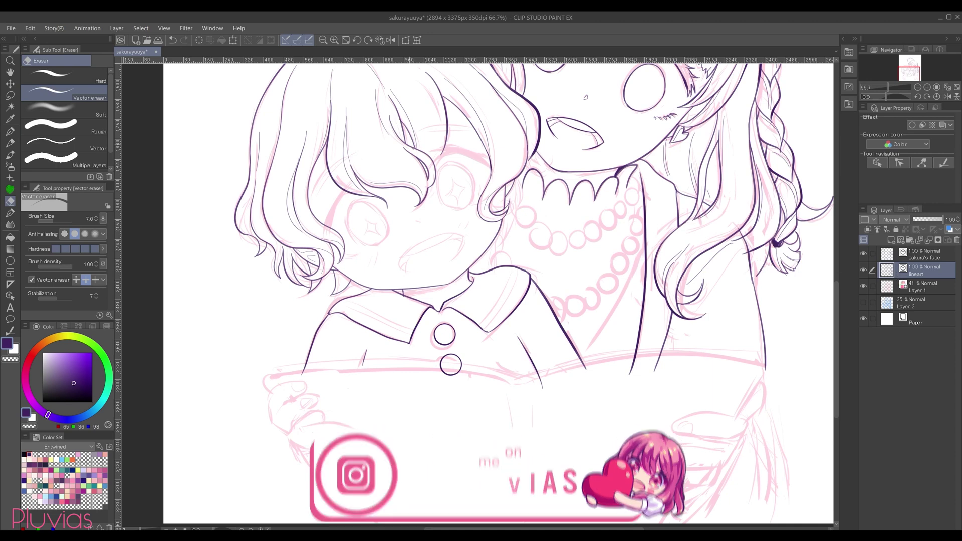
pyautogui.click(334, 39)
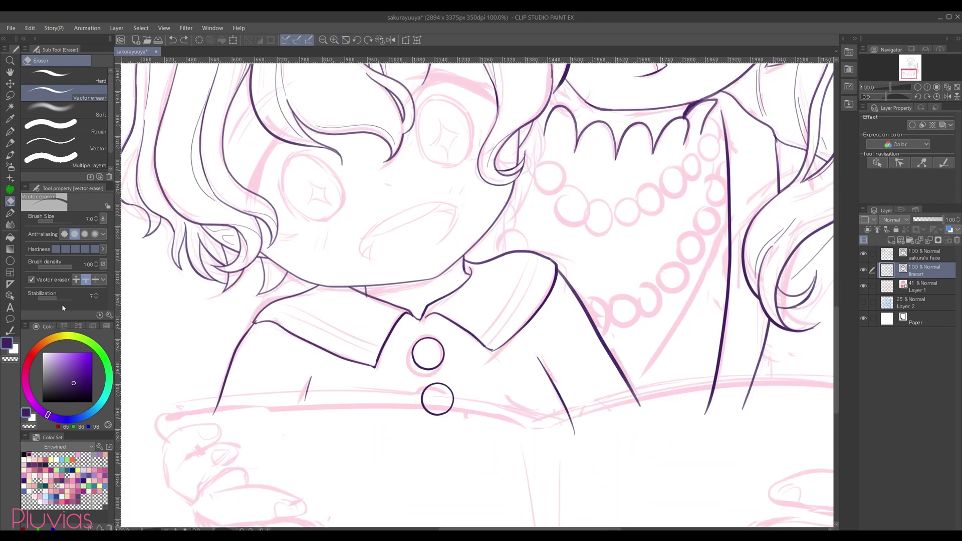
pyautogui.click(9, 295)
pyautogui.click(386, 343)
pyautogui.press('Delete')
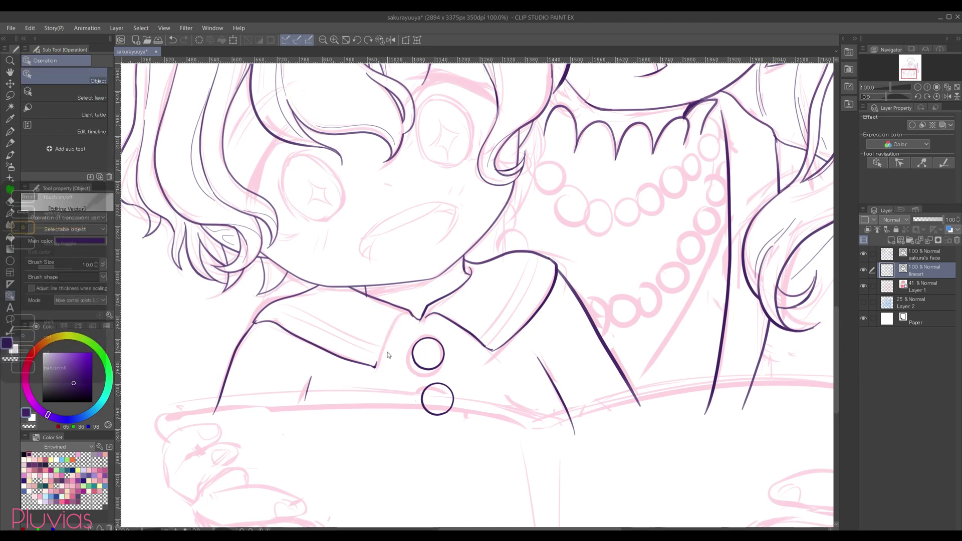
# Step: Ink the younger girl's right-hand eye on the yuuya's face layer and join the lower gap of its outline with Connect vector line
pyautogui.click(9, 142)
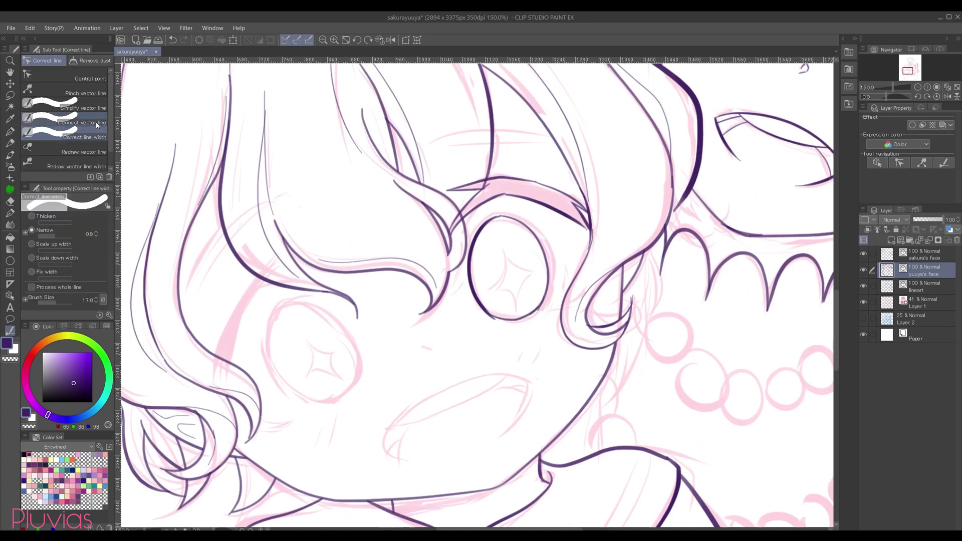
pyautogui.press('y')
pyautogui.click(520, 324)
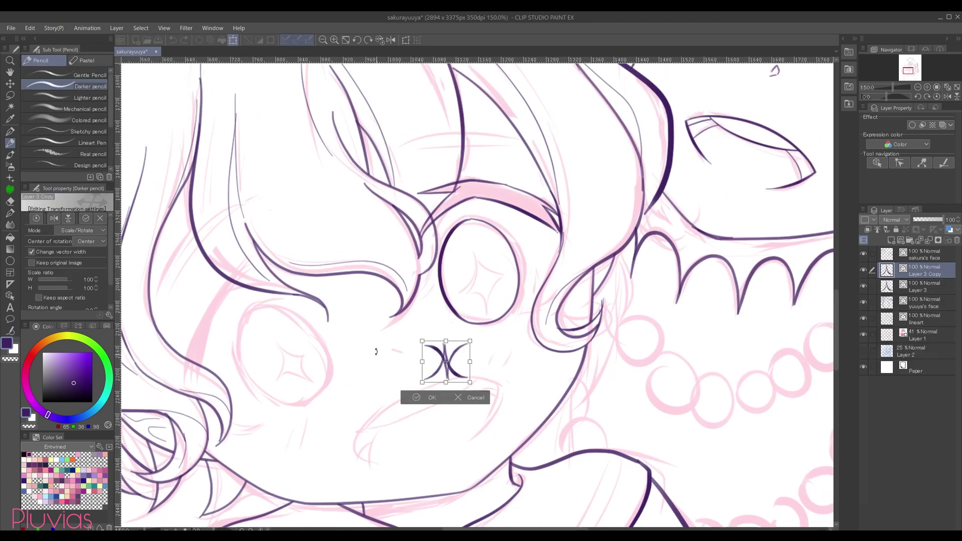
# Step: Flip the Layer 3 copy of the curved star half, align it into a four-pointed sparkle and merge it into Layer 3
pyautogui.press('Escape')
pyautogui.hotkey('ctrl', 't')
pyautogui.moveTo(500, 376); pyautogui.dragTo(392, 351)
pyautogui.moveTo(445, 356); pyautogui.dragTo(443, 389)
pyautogui.press('Return')
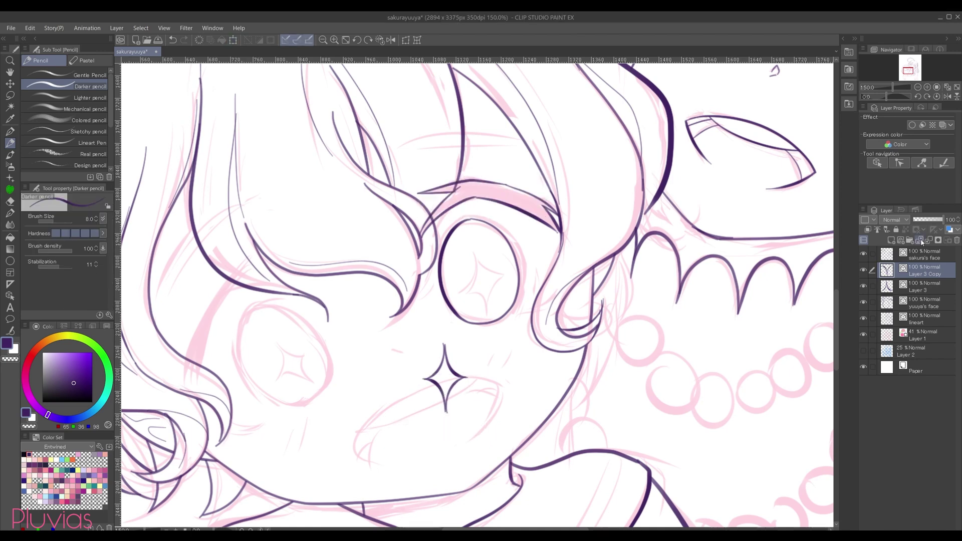
pyautogui.click(919, 243)
# Step: Trim the sparkle's tips with the Hard eraser and move the sparkle into the younger girl's inked eye
pyautogui.press('e')
pyautogui.click(65, 77)
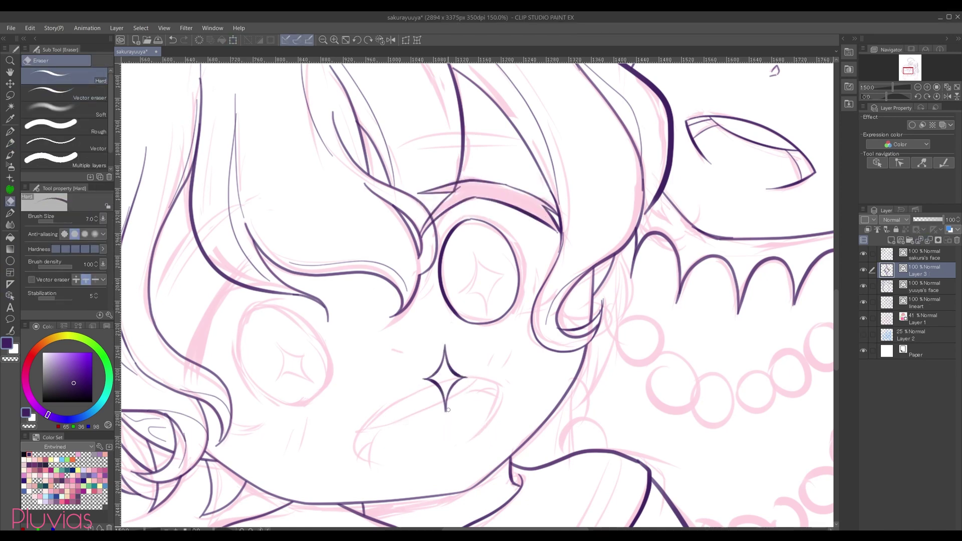
pyautogui.hotkey('ctrl', 't')
pyautogui.moveTo(457, 393); pyautogui.dragTo(489, 301)
pyautogui.press('Return')
# Step: Duplicate the yuuya's face layer, mirror the copy horizontally over the other eye and check both eyes on a flipped canvas without the sketch
pyautogui.press('p')
pyautogui.hotkey('ctrl', '-')
pyautogui.rightClick(922, 267)
pyautogui.hotkey('ctrl', 't')
pyautogui.click(54, 219)
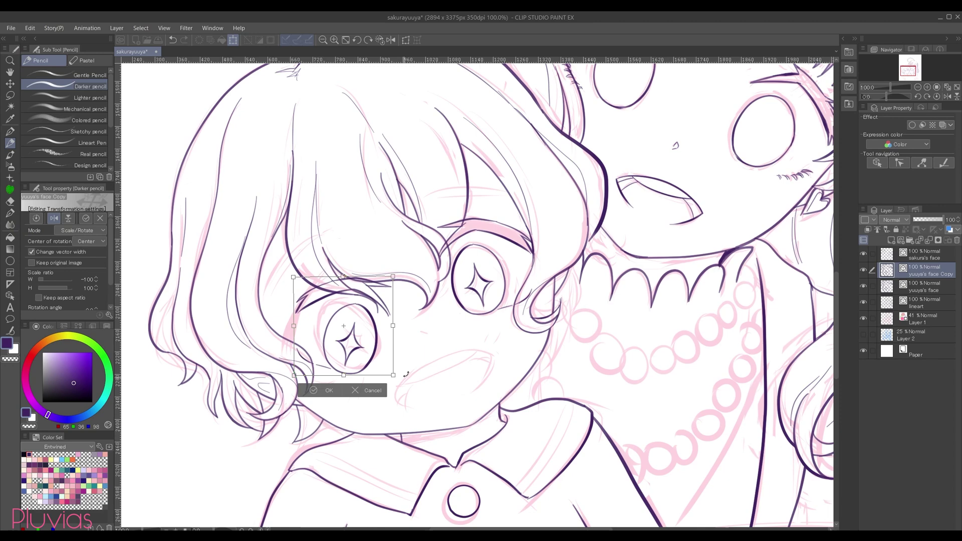
pyautogui.press('Return')
pyautogui.click(863, 318)
pyautogui.click(391, 40)
pyautogui.click(391, 40)
pyautogui.click(864, 319)
# Step: Ink the younger girl's open mouth on the yuuya's face layer
pyautogui.hotkey('ctrl', '-')
pyautogui.moveTo(429, 349); pyautogui.dragTo(493, 326)
pyautogui.press('e')
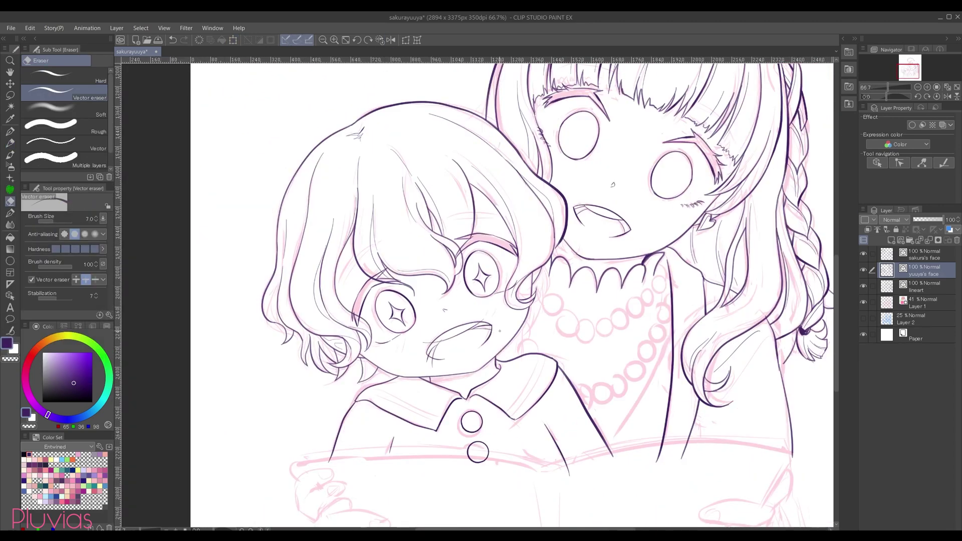
# Step: Ink the younger girl's eyebrows across the bangs, clean up the lines and save the drawing
pyautogui.hotkey('ctrl', '+')
pyautogui.press('p')
pyautogui.moveTo(398, 193); pyautogui.dragTo(473, 177)
pyautogui.press('o')
pyautogui.click(286, 223)
pyautogui.press('e')
pyautogui.hotkey('ctrl', '-')
pyautogui.hotkey('ctrl', '-')
pyautogui.hotkey('ctrl', '-')
pyautogui.hotkey('ctrl', 's')
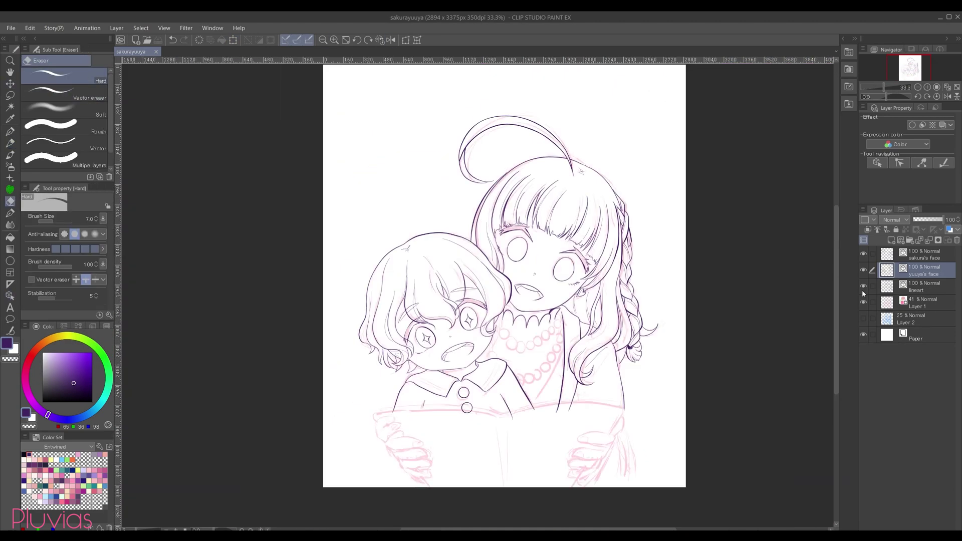
# Step: Ink the curved neckline of the older girl's dress below the scalloped collar on the lineart layer
pyautogui.click(925, 287)
pyautogui.hotkey('ctrl', '+')
pyautogui.hotkey('ctrl', '+')
pyautogui.press('p')
pyautogui.moveTo(588, 243); pyautogui.dragTo(529, 405)
pyautogui.press('e')
pyautogui.hotkey('ctrl', '+')
pyautogui.press('p')
pyautogui.hotkey('ctrl', '-')
pyautogui.hotkey('ctrl', '-')
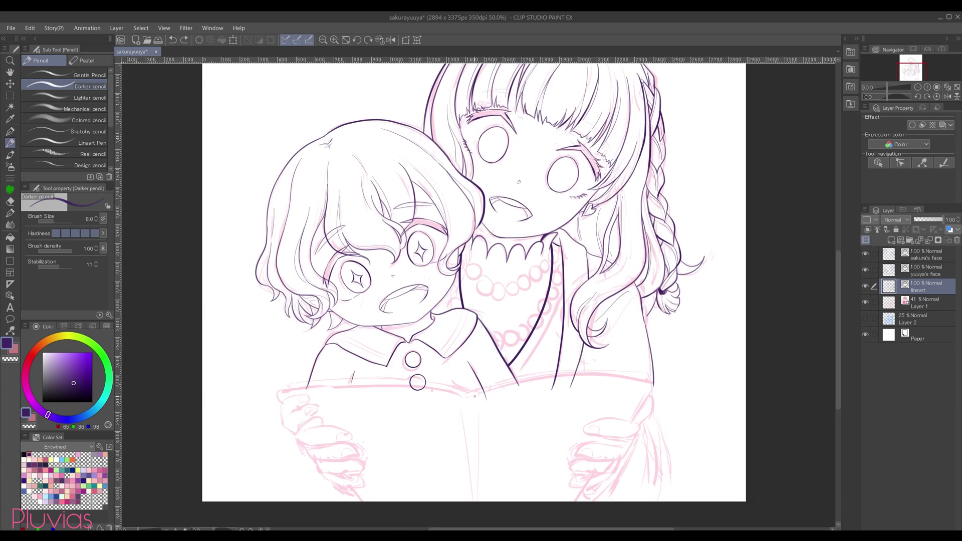
# Step: Add a new vector layer above lineart and draw the book's right-hand side as a straight line with brush size 5
pyautogui.hotkey('ctrl', 'z')
pyautogui.hotkey('ctrl', 'shift', 'n')
pyautogui.press('u')
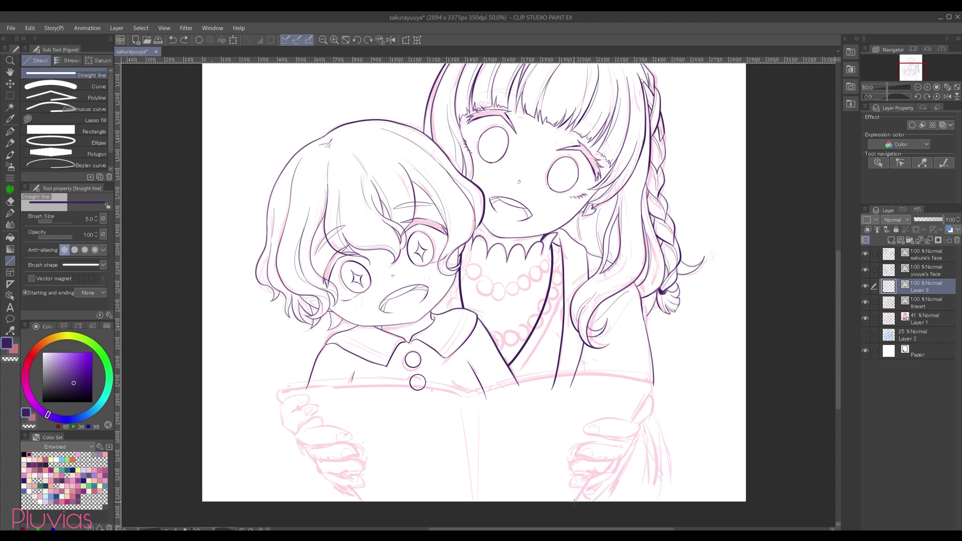
pyautogui.moveTo(635, 419); pyautogui.dragTo(654, 387)
# Step: Trace the upper edge of the book's right half from the corner to the spine with a Continuous curve at brush size 5
pyautogui.click(76, 107)
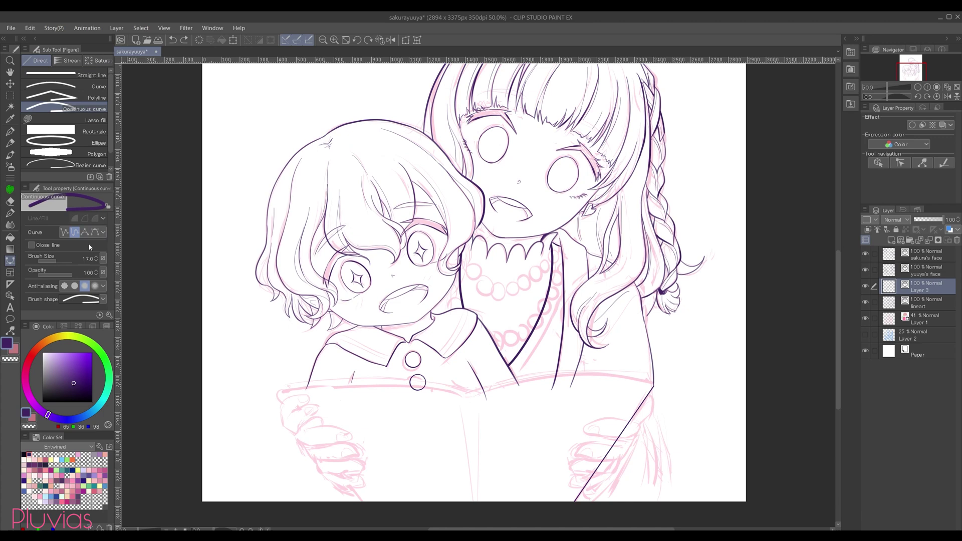
pyautogui.click(92, 259)
pyautogui.write('5')
pyautogui.press('Return')
pyautogui.click(654, 387)
pyautogui.click(591, 374)
pyautogui.click(527, 379)
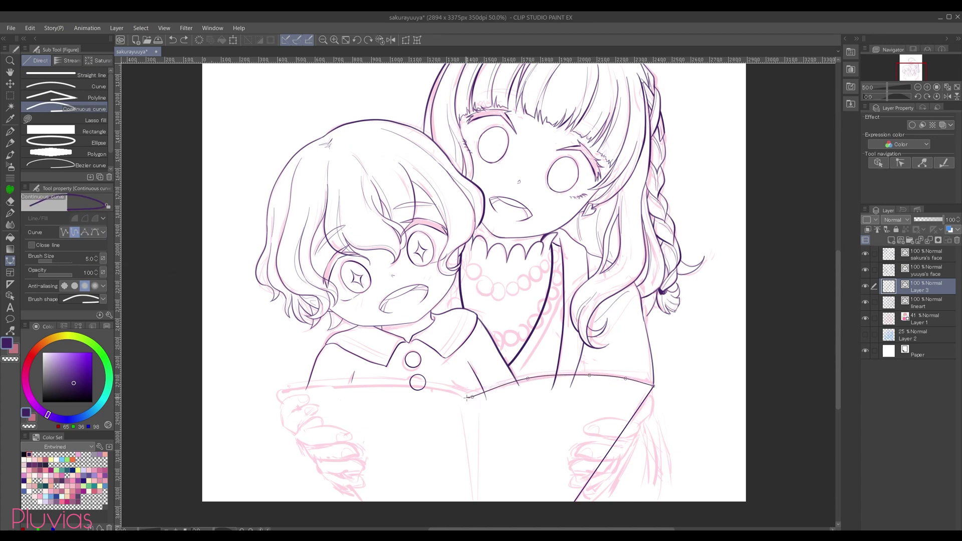
pyautogui.doubleClick(467, 396)
pyautogui.scroll(-1, 501, 386)
pyautogui.moveTo(590, 356); pyautogui.dragTo(591, 357)
pyautogui.click(545, 386)
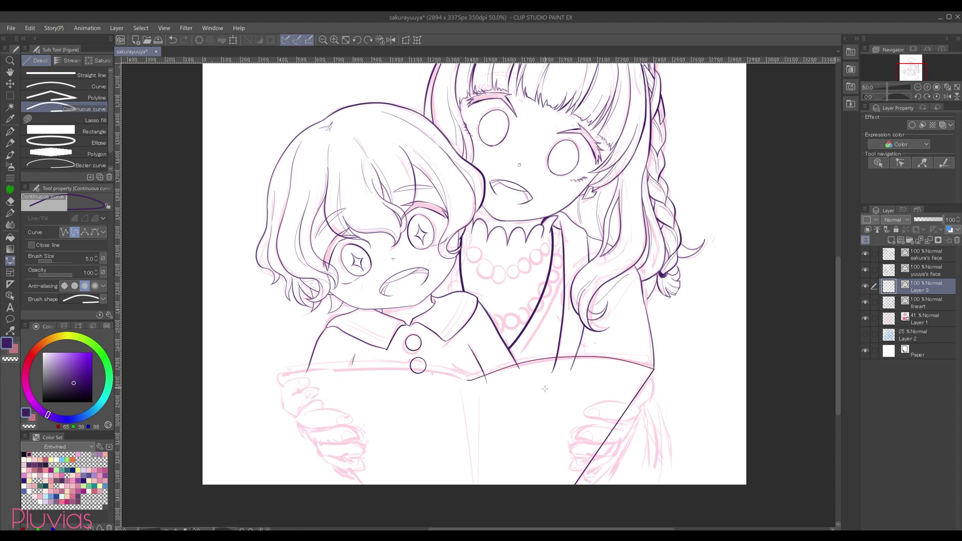
# Step: Duplicate the book line layer, offset the copy slightly to double the cover's upper edge, erase its extra side line and merge it down
pyautogui.scroll(1, 497, 450)
pyautogui.rightClick(927, 287)
pyautogui.click(897, 330)
pyautogui.press('k')
pyautogui.moveTo(699, 359); pyautogui.dragTo(698, 370)
pyautogui.press('e')
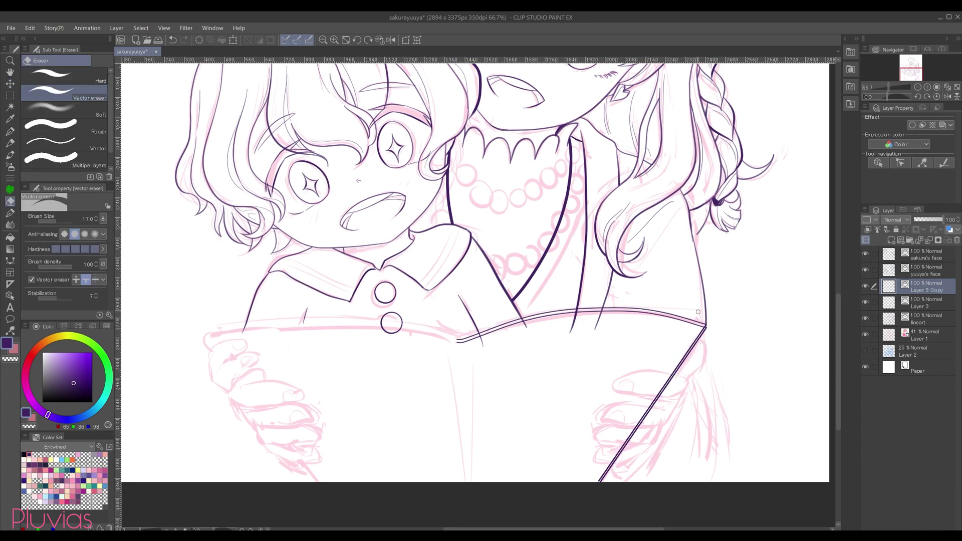
pyautogui.scroll(2, 699, 371)
pyautogui.press('u')
pyautogui.click(65, 75)
pyautogui.hotkey('ctrl', 'e')
# Step: Draw a page edge above the right half of the book with a short straight corner line and a continuous curve to the spine
pyautogui.scroll(-2, 493, 340)
pyautogui.moveTo(594, 307); pyautogui.dragTo(593, 299)
pyautogui.click(65, 109)
pyautogui.click(593, 299)
pyautogui.click(552, 289)
pyautogui.click(488, 285)
pyautogui.click(426, 291)
pyautogui.doubleClick(350, 321)
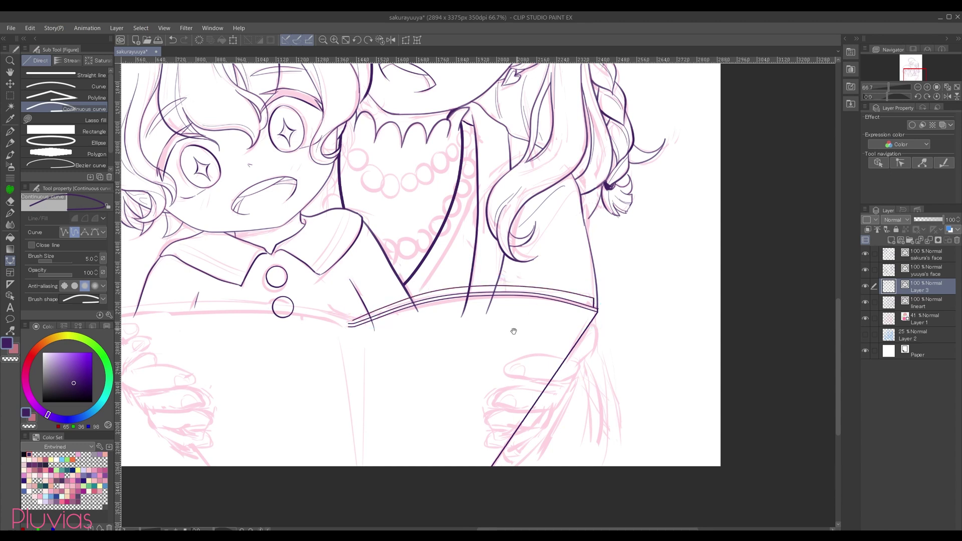
# Step: Duplicate the book's half outline and mirror it horizontally, aligning the copy at the spine as the left half
pyautogui.moveTo(451, 351); pyautogui.dragTo(481, 330)
pyautogui.rightClick(927, 289)
pyautogui.click(905, 333)
pyautogui.hotkey('ctrl', 't')
pyautogui.click(55, 220)
pyautogui.moveTo(428, 359); pyautogui.dragTo(555, 360)
pyautogui.moveTo(555, 360); pyautogui.dragTo(306, 361)
pyautogui.moveTo(406, 341); pyautogui.dragTo(354, 348)
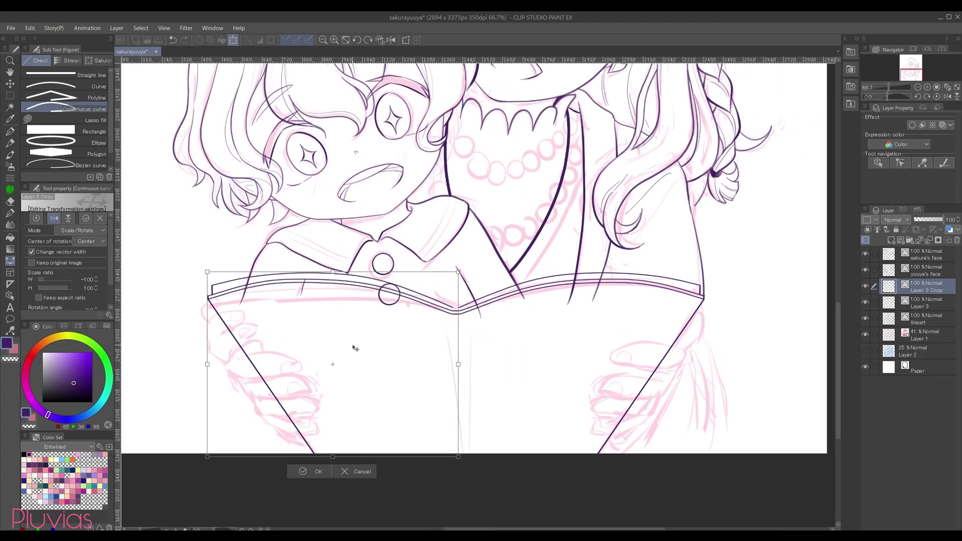
pyautogui.press('Return')
# Step: Merge the mirrored half into the layer below and rename the layer book
pyautogui.hotkey('ctrl', 'e')
pyautogui.doubleClick(922, 290)
pyautogui.write('book')
pyautogui.press('Return')
# Step: Bridge the gap between the two book halves at the spine with a short continuous curve
pyautogui.scroll(2, 474, 296)
pyautogui.click(453, 349)
pyautogui.doubleClick(467, 353)
# Step: Set the curve brush size to 3 and draw a thin page line along the top of each book half, adjusting the right one
pyautogui.scroll(-2, 480, 328)
pyautogui.doubleClick(96, 260)
pyautogui.click(230, 321)
pyautogui.click(323, 306)
pyautogui.doubleClick(471, 340)
pyautogui.click(716, 320)
pyautogui.click(624, 307)
pyautogui.doubleClick(472, 340)
pyautogui.keyDown('ctrl'); pyautogui.click(676, 312); pyautogui.keyUp('ctrl')
pyautogui.moveTo(677, 310); pyautogui.dragTo(677, 312)
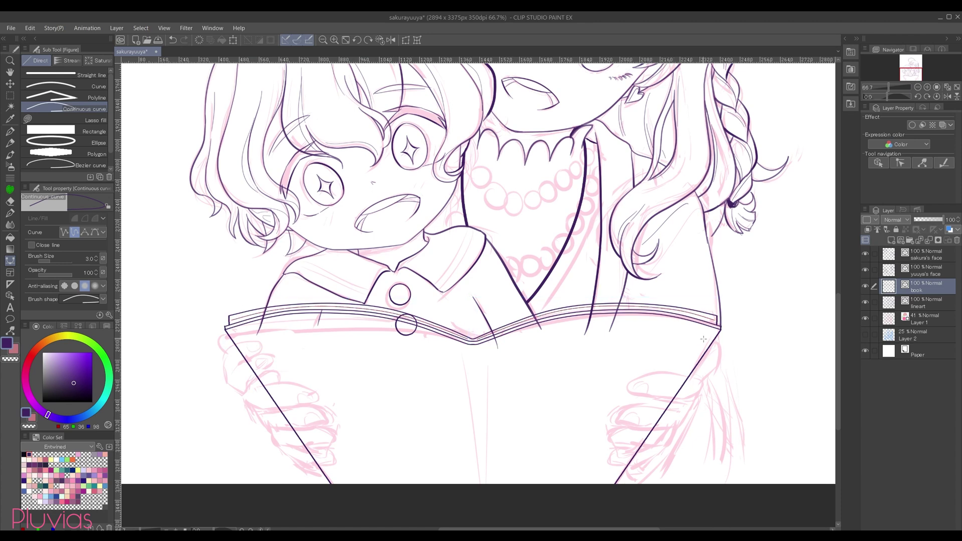
# Step: Draw two long, nearly vertical straight lines down the middle of the book as its spine
pyautogui.click(91, 75)
pyautogui.moveTo(499, 322); pyautogui.dragTo(502, 461)
pyautogui.moveTo(482, 323); pyautogui.dragTo(490, 461)
# Step: Hide the Layer 1 sketch and thicken the book's outer edge and top curve with Correct line width
pyautogui.click(865, 319)
pyautogui.scroll(-1, 515, 363)
pyautogui.click(10, 330)
pyautogui.click(84, 136)
pyautogui.moveTo(312, 349); pyautogui.dragTo(376, 444)
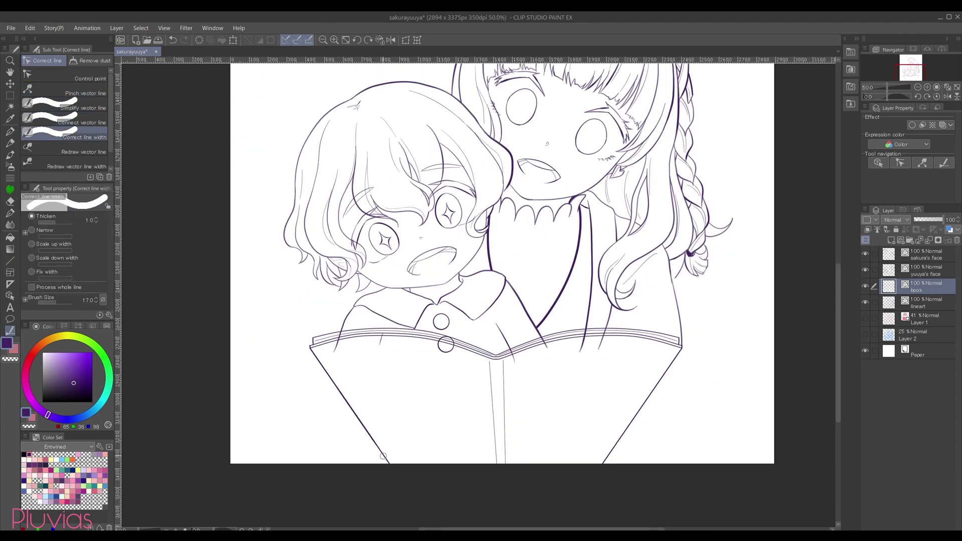
pyautogui.moveTo(505, 361)
pyautogui.mouseDown()
pyautogui.moveTo(476, 352)
pyautogui.moveTo(541, 339)
pyautogui.mouseUp()
# Step: Narrow the lower part of the book's spine lines using Correct line width set to Narrow
pyautogui.moveTo(606, 380); pyautogui.dragTo(608, 398)
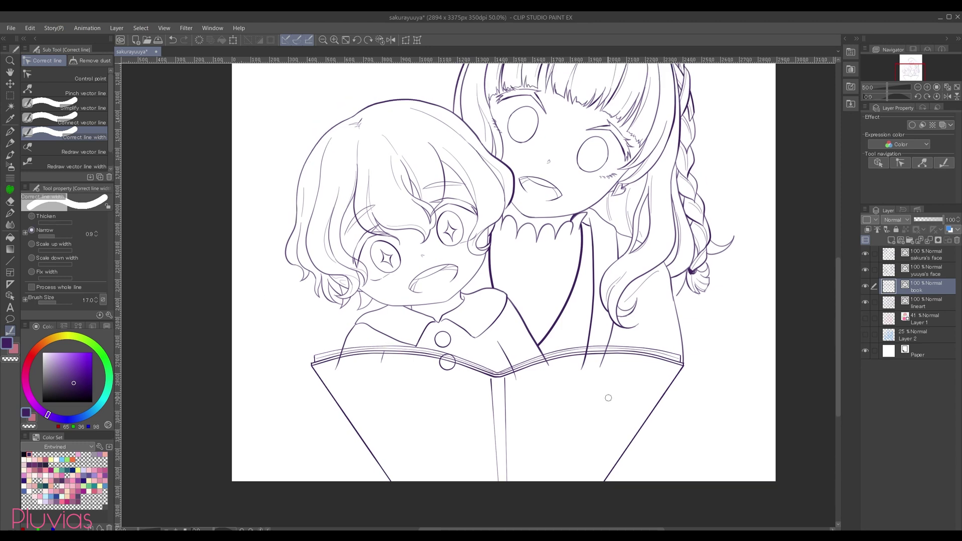
pyautogui.moveTo(501, 458); pyautogui.dragTo(501, 481)
pyautogui.moveTo(608, 397); pyautogui.dragTo(606, 408)
# Step: Erase the clothing and arm lines that overlap the book's pages on the lineart layer
pyautogui.click(921, 303)
pyautogui.press('e')
pyautogui.moveTo(606, 372); pyautogui.dragTo(577, 372)
pyautogui.moveTo(436, 369); pyautogui.dragTo(445, 380)
# Step: Show the Layer 1 sketch again and ink both hands gripping the sides of the book with the pen
pyautogui.click(865, 319)
pyautogui.press('p')
pyautogui.scroll(1, 510, 434)
pyautogui.moveTo(501, 401); pyautogui.dragTo(486, 338)
pyautogui.moveTo(246, 355); pyautogui.dragTo(321, 365)
pyautogui.moveTo(228, 321); pyautogui.dragTo(247, 355)
pyautogui.moveTo(664, 375); pyautogui.dragTo(679, 377)
pyautogui.moveTo(695, 341)
pyautogui.mouseDown()
pyautogui.moveTo(679, 374)
pyautogui.moveTo(650, 393)
pyautogui.mouseUp()
# Step: Erase the book's outline where the fingers overlap it on the book layer
pyautogui.click(922, 287)
pyautogui.press('e')
pyautogui.press('p')
# Step: Add a new vector layer above sakura's face and draw a large circle with the Ellipse tool at brush size 7
pyautogui.scroll(-1, 451, 301)
pyautogui.click(921, 254)
pyautogui.moveTo(526, 307); pyautogui.dragTo(525, 309)
pyautogui.press('u')
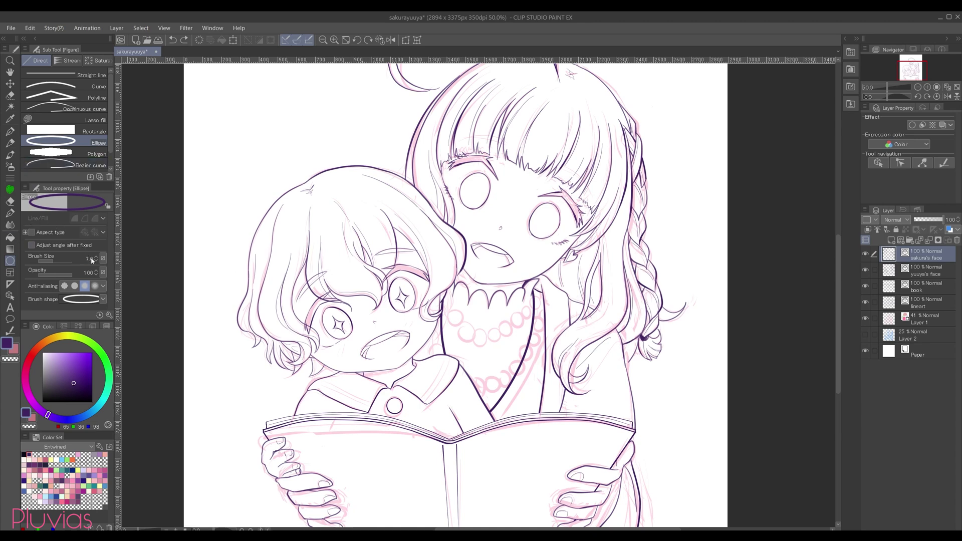
pyautogui.click(900, 241)
pyautogui.moveTo(752, 220); pyautogui.dragTo(752, 246)
pyautogui.moveTo(236, 93); pyautogui.dragTo(346, 203)
# Step: Select the circle with the Object tool and set its brush size to 21
pyautogui.press('o')
pyautogui.click(252, 196)
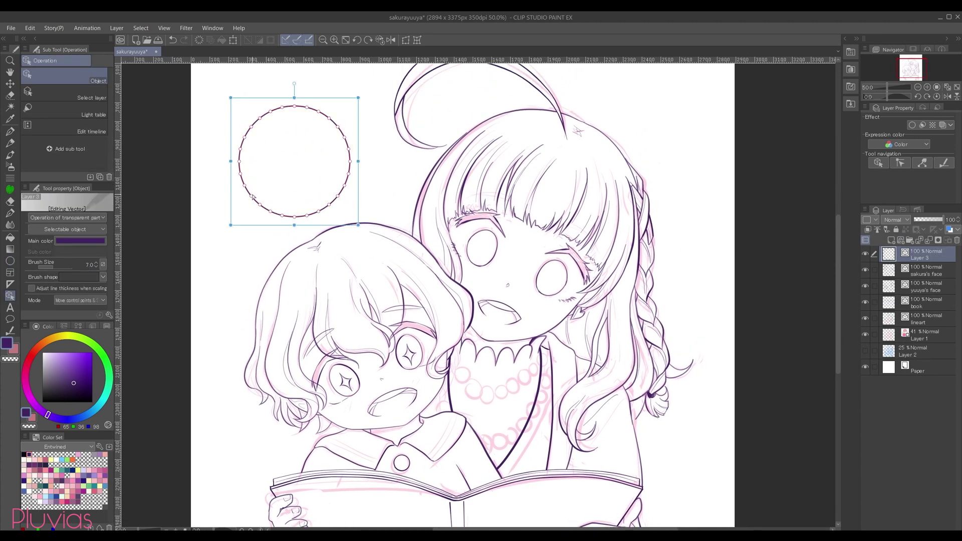
pyautogui.click(97, 263)
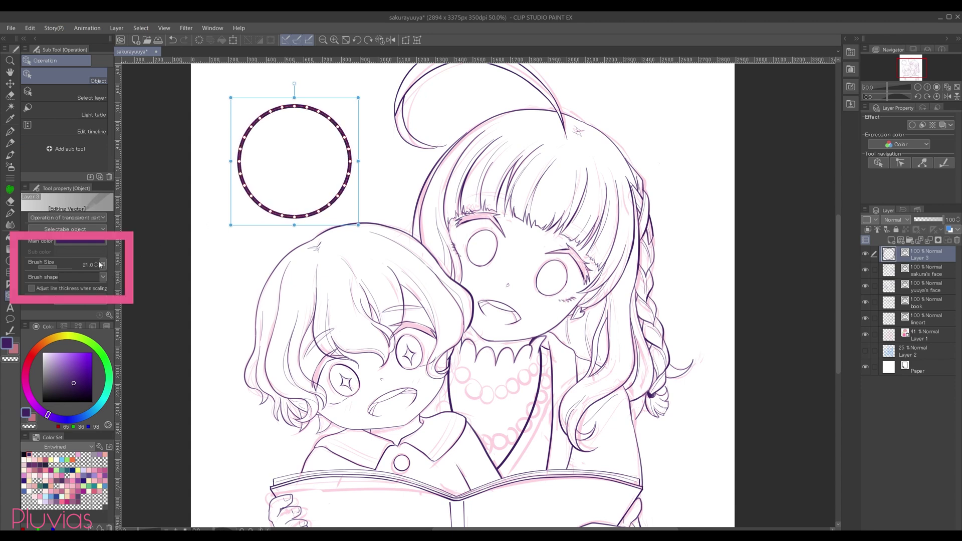
# Step: Narrow the circle's upper-right outline with Correct line width set to Narrow
pyautogui.moveTo(251, 119); pyautogui.dragTo(354, 170)
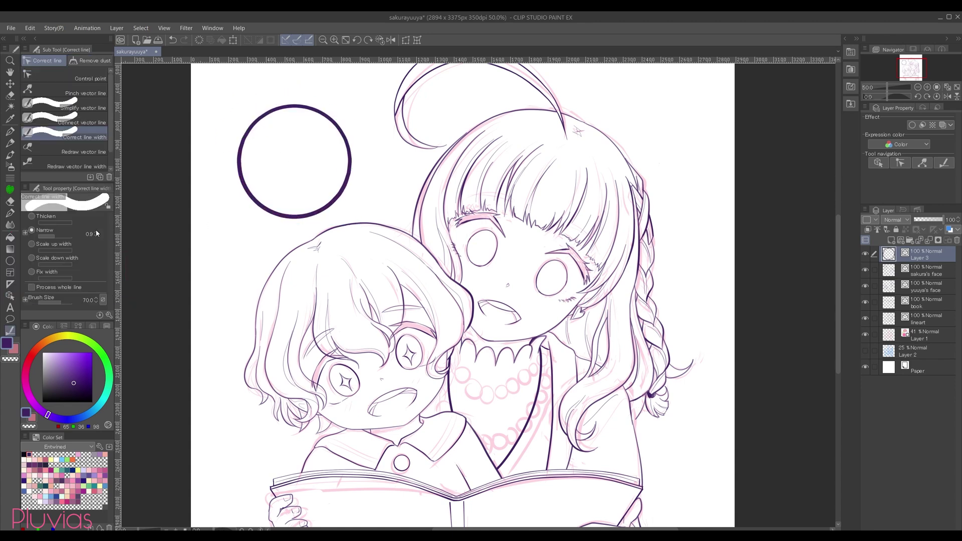
pyautogui.click(95, 233)
pyautogui.moveTo(253, 113)
pyautogui.mouseDown()
pyautogui.moveTo(264, 106)
pyautogui.moveTo(351, 171)
pyautogui.mouseUp()
pyautogui.moveTo(350, 152); pyautogui.dragTo(256, 109)
# Step: Thicken the circle's lower-left outline using the Thicken and Scale up width modes of Correct line width
pyautogui.click(51, 216)
pyautogui.moveTo(250, 150)
pyautogui.mouseDown()
pyautogui.moveTo(241, 160)
pyautogui.moveTo(343, 193)
pyautogui.mouseUp()
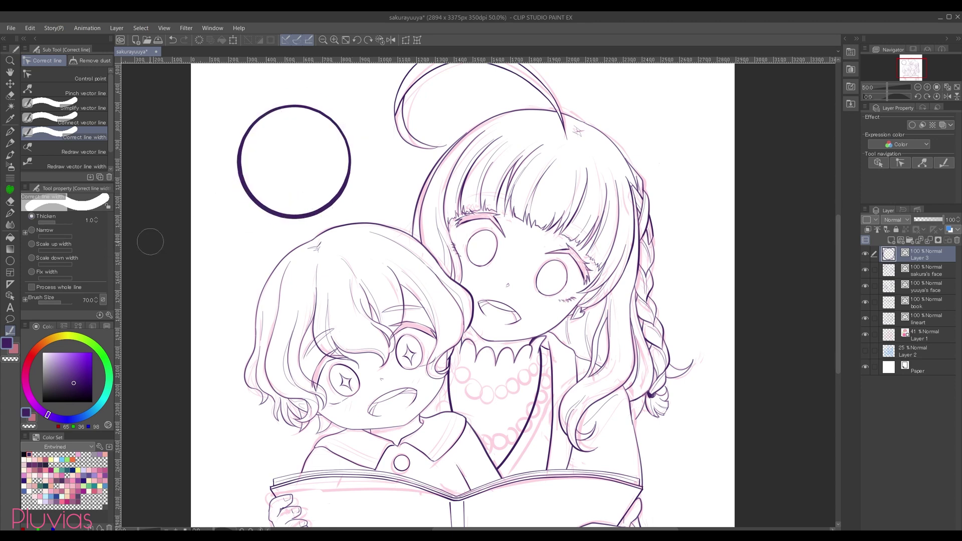
pyautogui.click(53, 244)
pyautogui.moveTo(254, 122); pyautogui.dragTo(346, 160)
# Step: Try reducing the circle's line weight with Scale down width and undo the stroke
pyautogui.click(57, 258)
pyautogui.moveTo(242, 145); pyautogui.dragTo(347, 147)
pyautogui.hotkey('ctrl', 'z')
# Step: Check the circle at a tiny view size and raise its line brush size to 29 with the Object tool
pyautogui.click(322, 40)
pyautogui.click(323, 40)
pyautogui.click(323, 40)
pyautogui.click(323, 40)
pyautogui.click(323, 40)
pyautogui.click(322, 40)
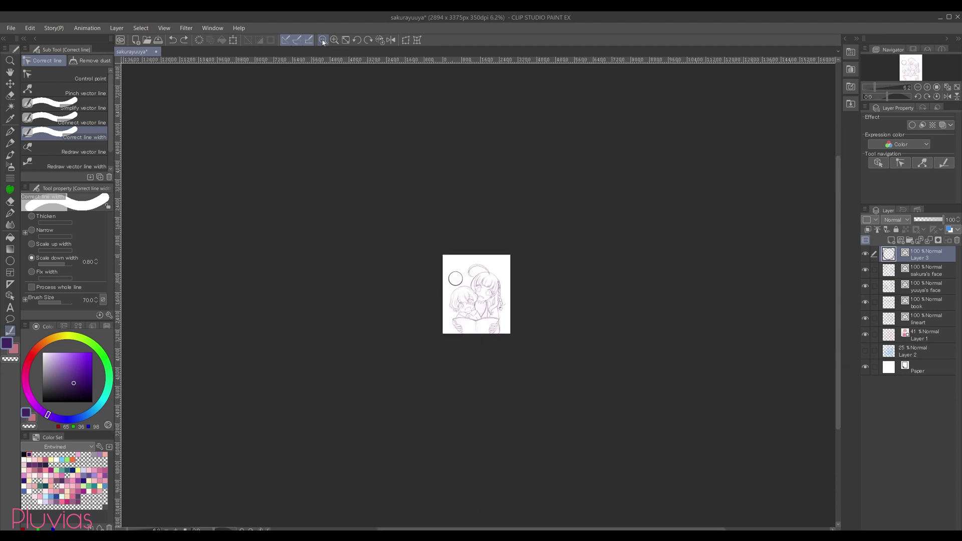
pyautogui.click(323, 40)
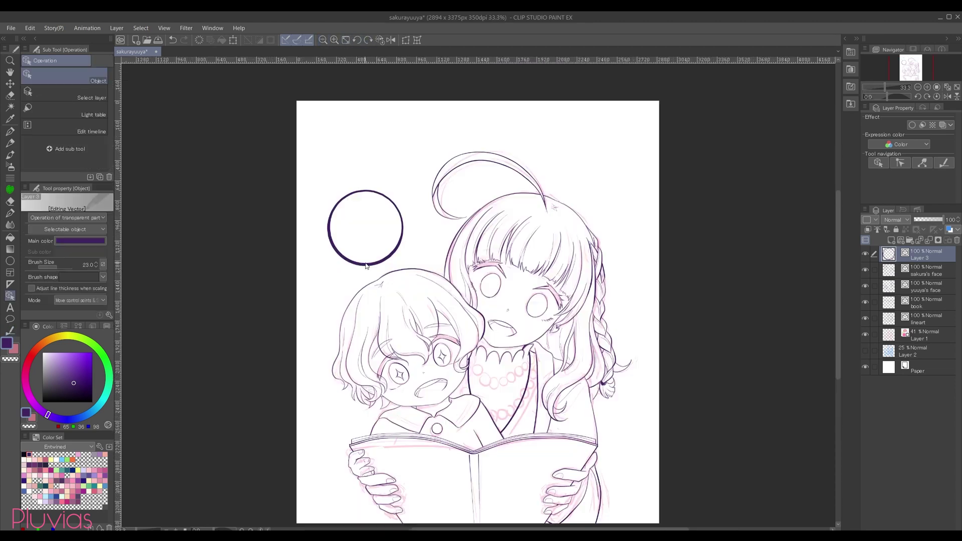
pyautogui.click(337, 253)
pyautogui.click(255, 265)
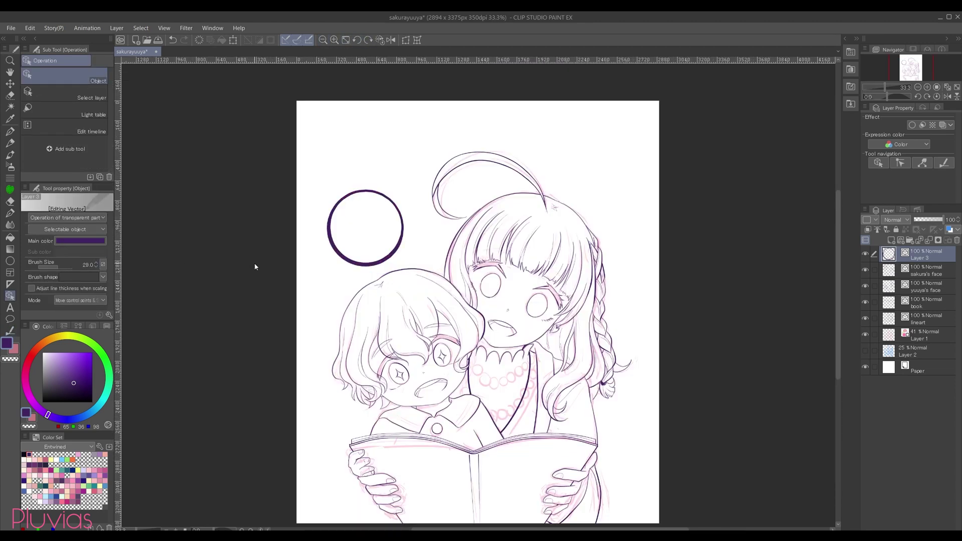
pyautogui.moveTo(255, 265); pyautogui.dragTo(245, 271)
pyautogui.click(334, 40)
pyautogui.moveTo(339, 148); pyautogui.dragTo(320, 154)
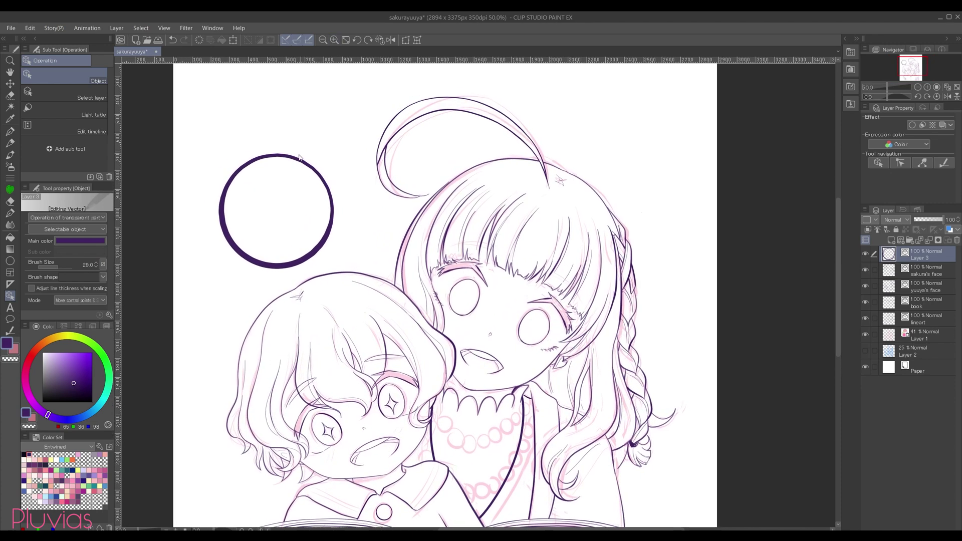
# Step: Rasterize Layer 3 containing the circle
pyautogui.click(918, 87)
pyautogui.click(918, 87)
pyautogui.click(927, 87)
pyautogui.click(927, 87)
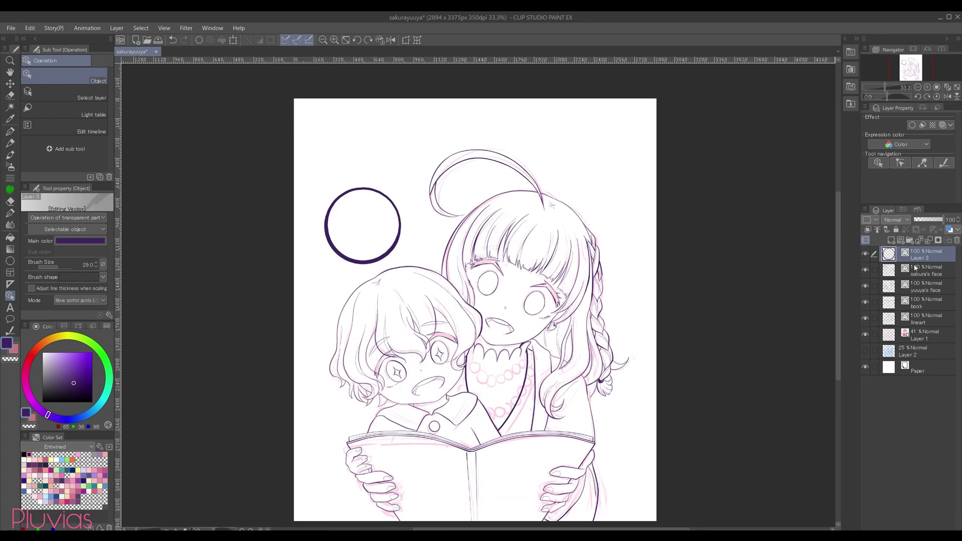
pyautogui.rightClick(920, 260)
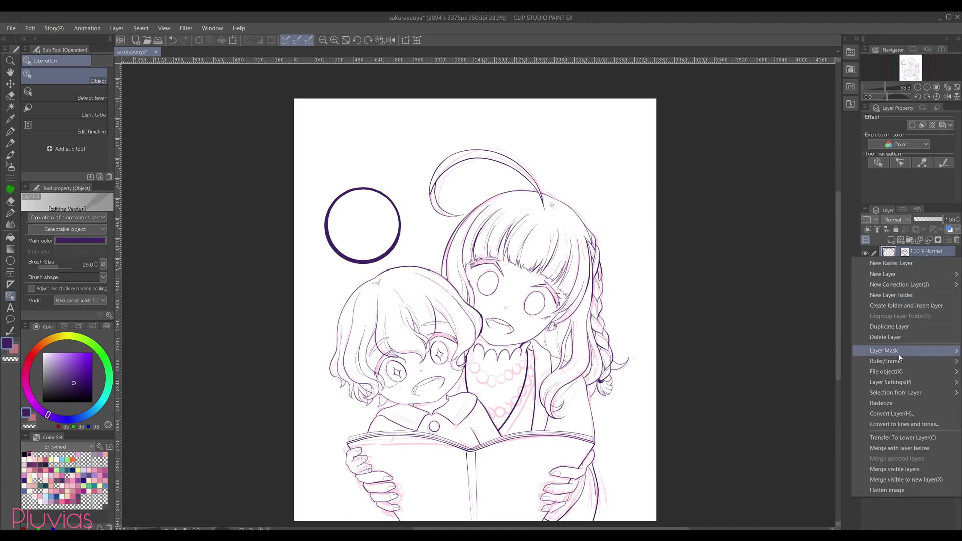
pyautogui.click(887, 404)
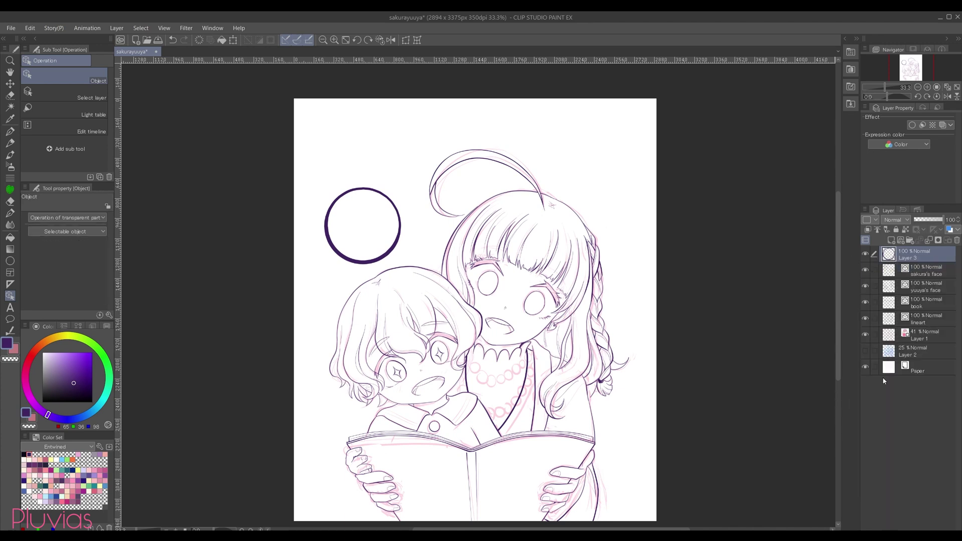
# Step: Register the circle as an image material named Pearl outline and enable it for use as a brush tip shape
pyautogui.click(38, 32)
pyautogui.moveTo(124, 233)
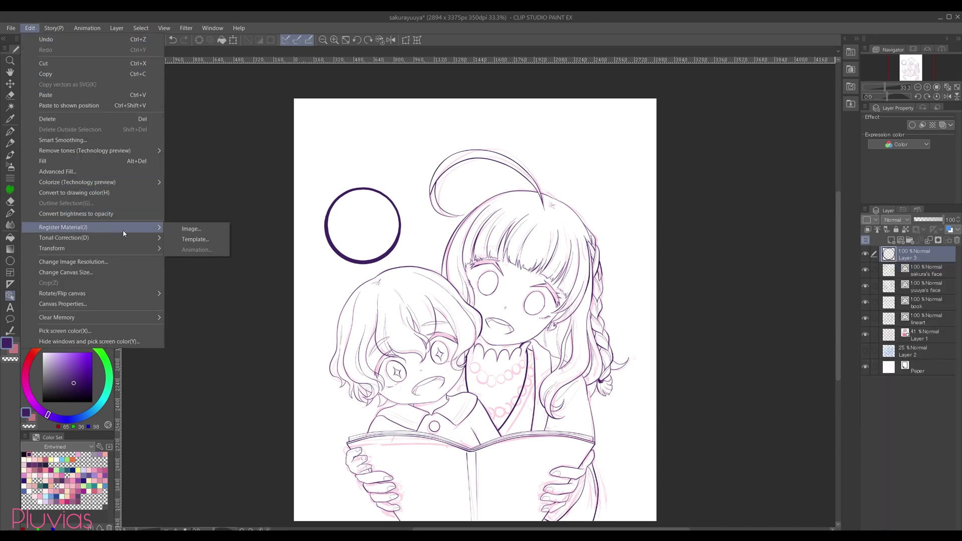
pyautogui.click(192, 231)
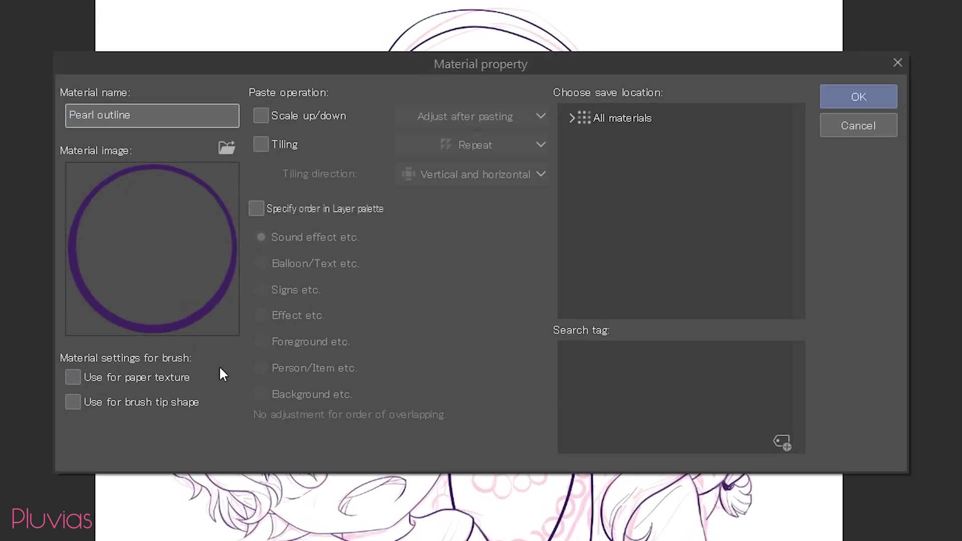
pyautogui.click(79, 400)
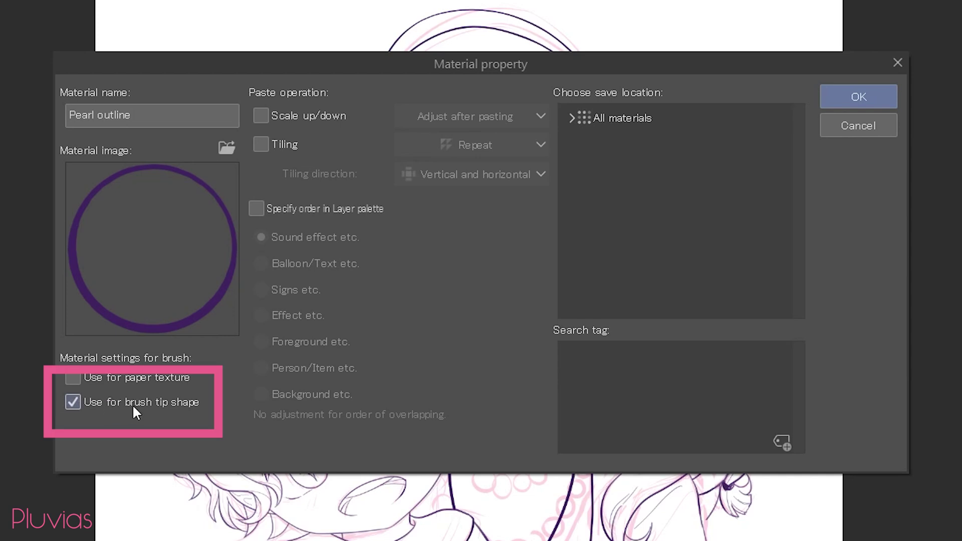
# Step: Save the material in the Brush folder under Image material
pyautogui.click(571, 117)
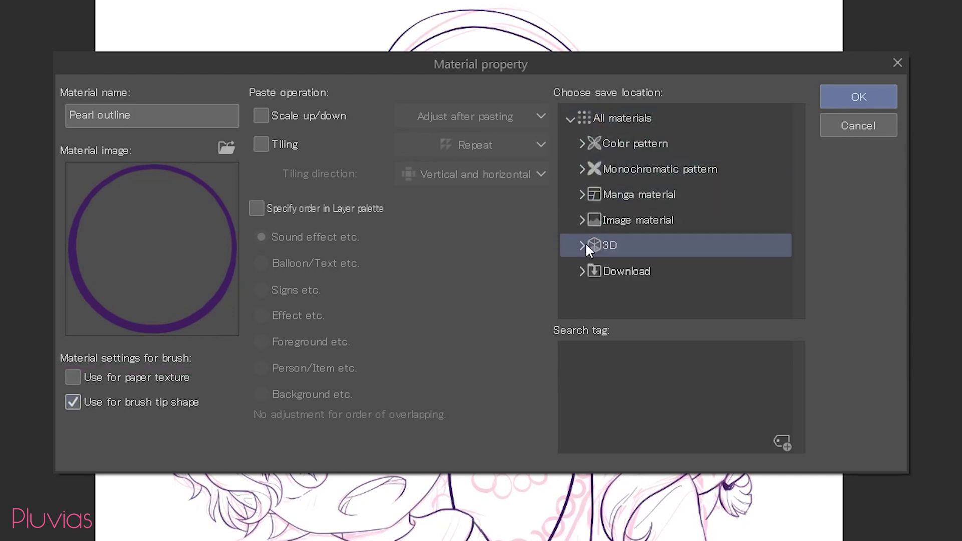
pyautogui.click(585, 222)
pyautogui.scroll(-1, 801, 218)
pyautogui.click(648, 274)
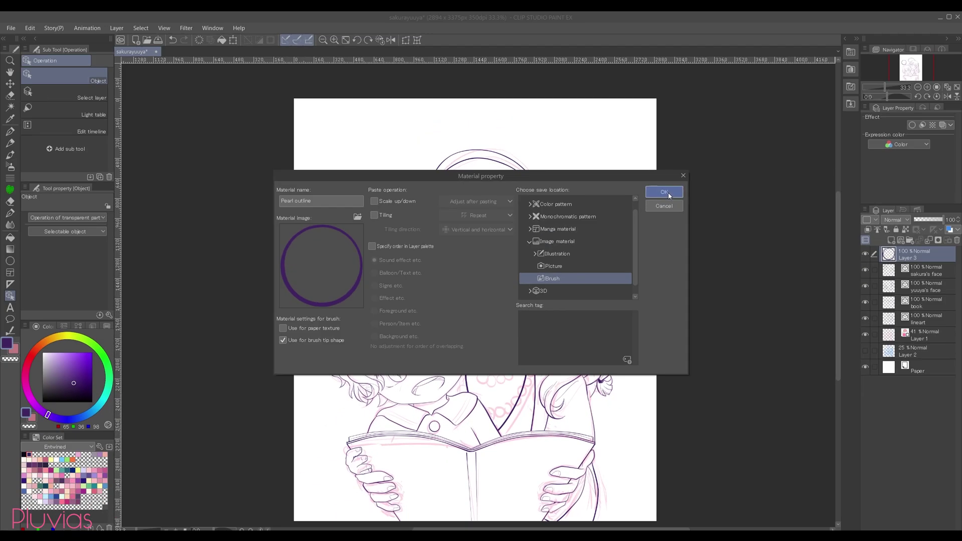
pyautogui.click(859, 97)
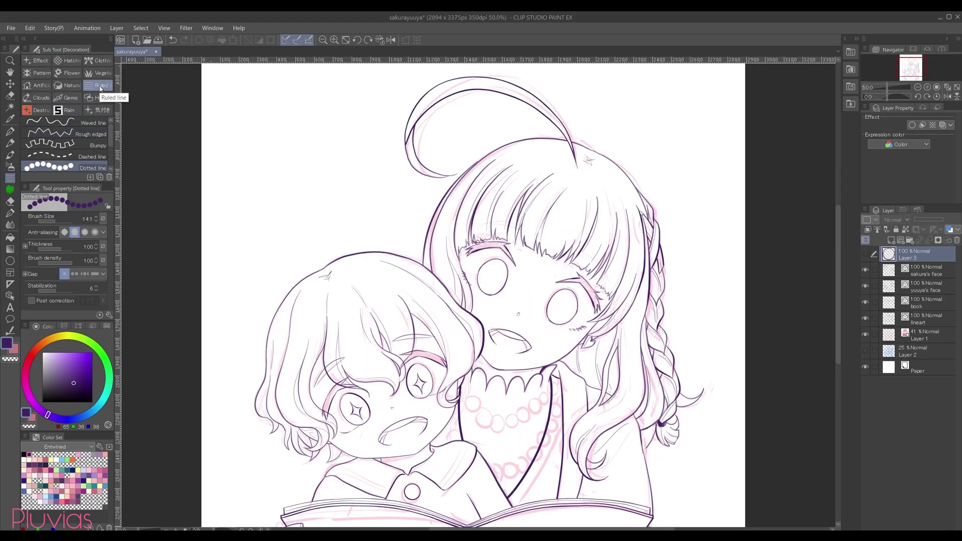
# Step: Duplicate the Dotted line sub tool under the name Pearl outlines
pyautogui.moveTo(111, 138); pyautogui.dragTo(111, 139)
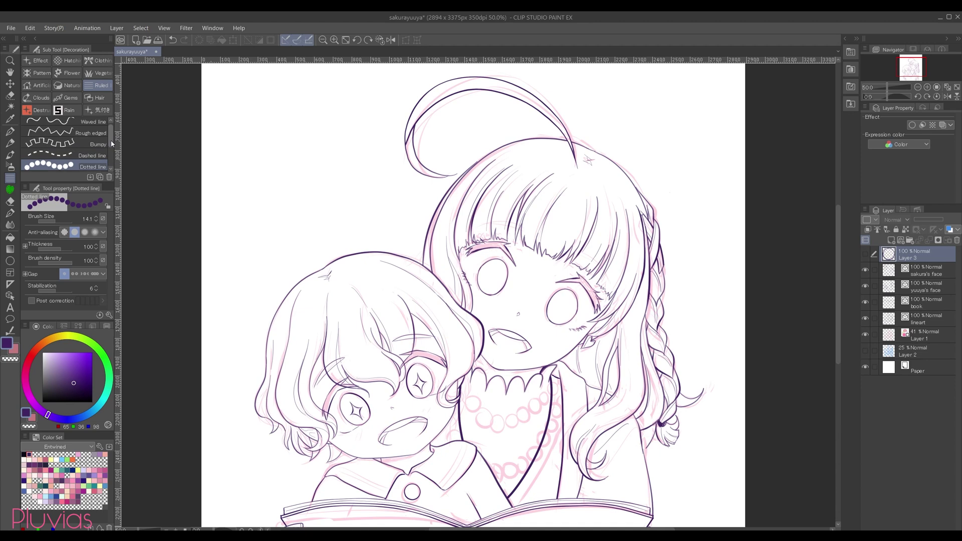
pyautogui.rightClick(91, 165)
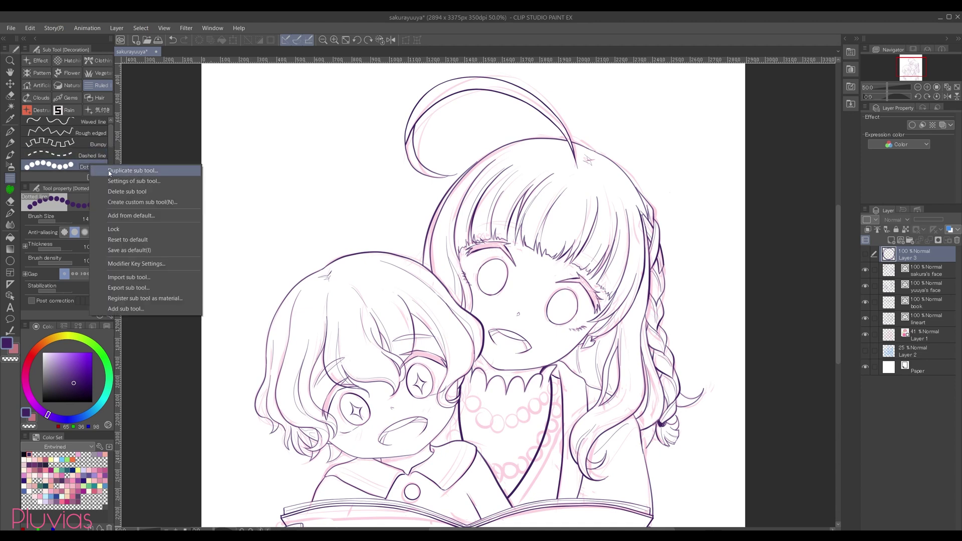
pyautogui.click(109, 172)
pyautogui.write('Pearl outlines')
pyautogui.press('Return')
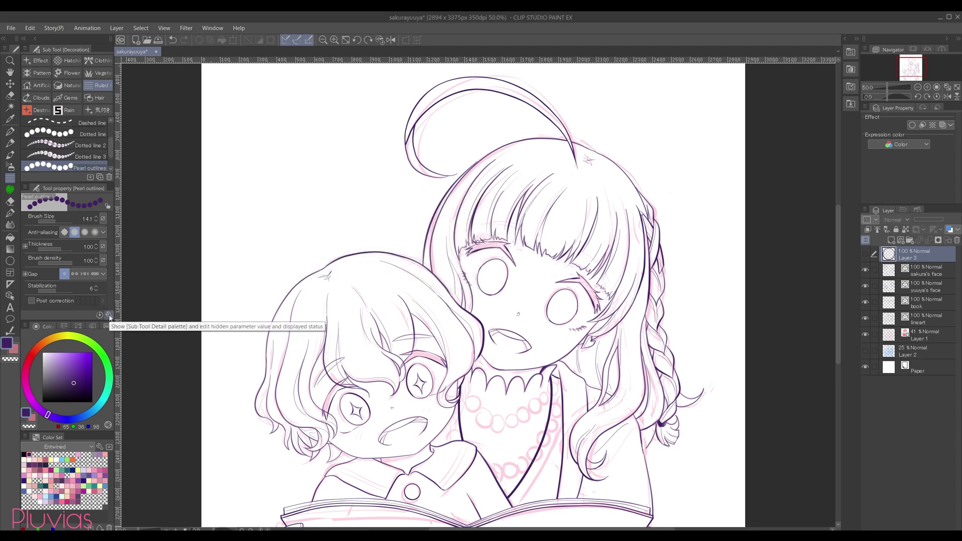
# Step: Change the Pearl outlines brush tip from a circle to the Pearl outline material, searching for it by name
pyautogui.click(109, 316)
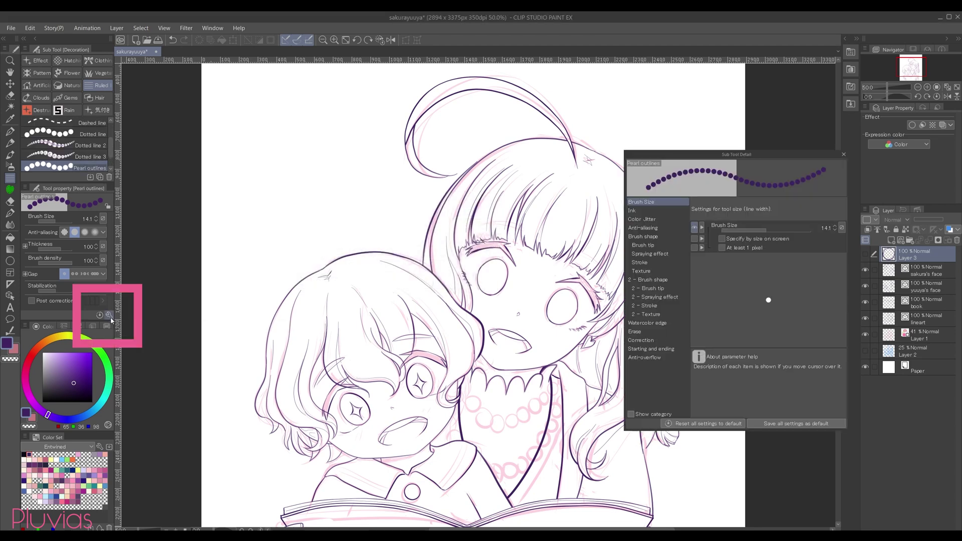
pyautogui.click(672, 245)
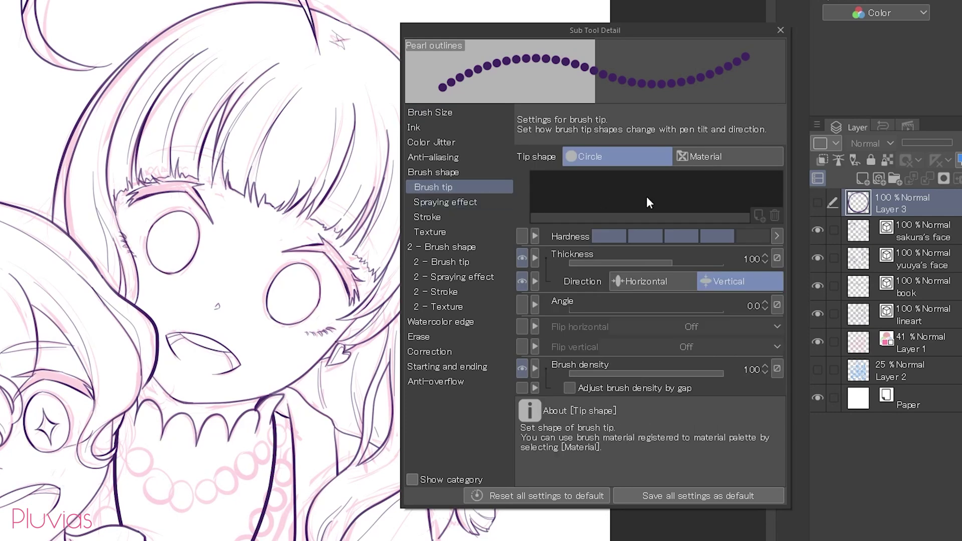
pyautogui.click(714, 156)
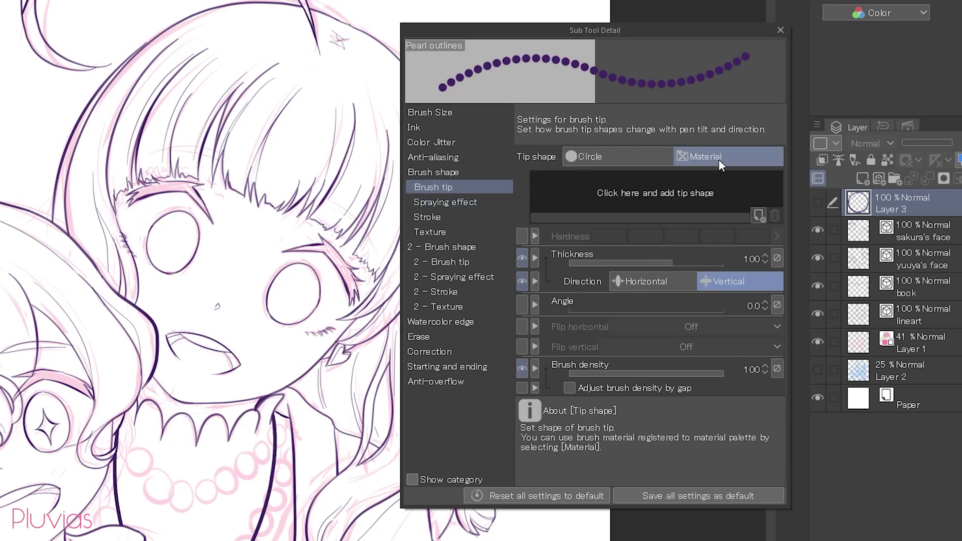
pyautogui.click(759, 215)
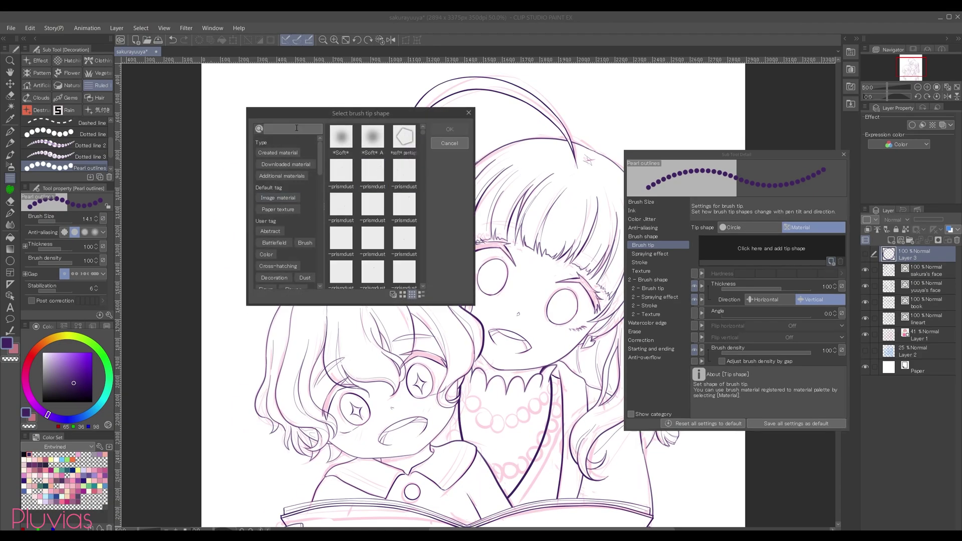
pyautogui.click(298, 129)
pyautogui.write('pearl outline')
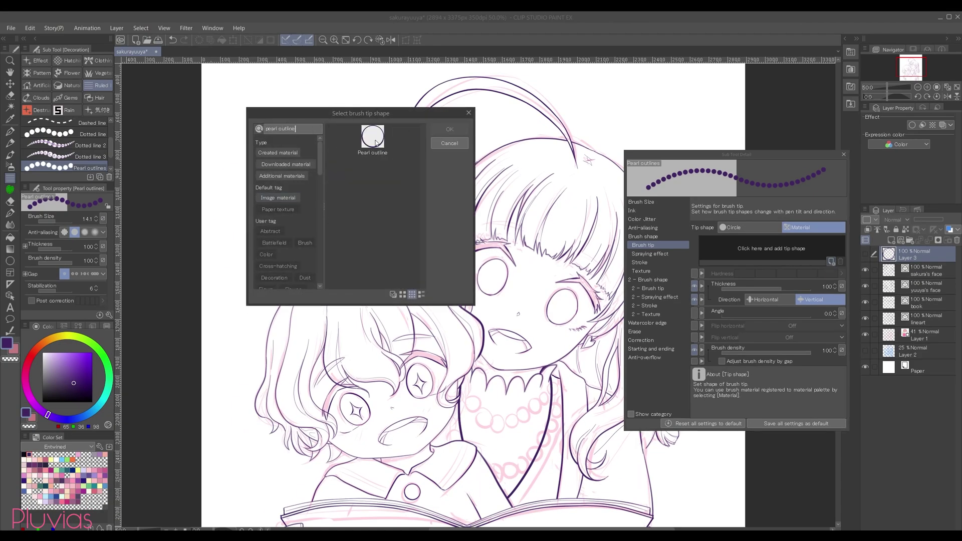
pyautogui.click(376, 142)
pyautogui.doubleClick(376, 141)
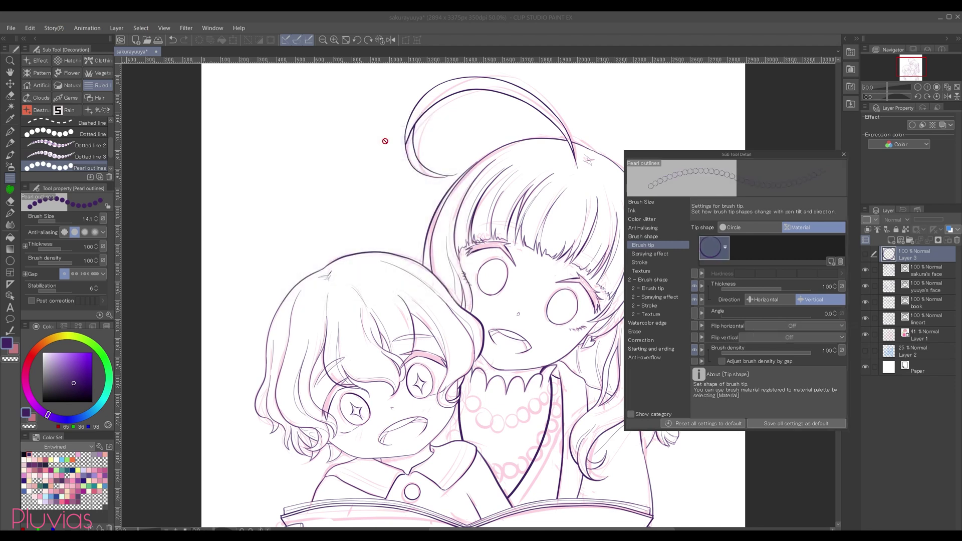
# Step: Set the Pearl outlines brush size to 100 and try a curved pearl chain above the shorter girl's hair, undoing the stroke
pyautogui.press(']')
pyautogui.press(']')
pyautogui.press(']')
pyautogui.press(']')
pyautogui.press(']')
pyautogui.press(']')
pyautogui.press(']')
pyautogui.moveTo(351, 187)
pyautogui.mouseDown()
pyautogui.moveTo(350, 216)
pyautogui.moveTo(394, 238)
pyautogui.mouseUp()
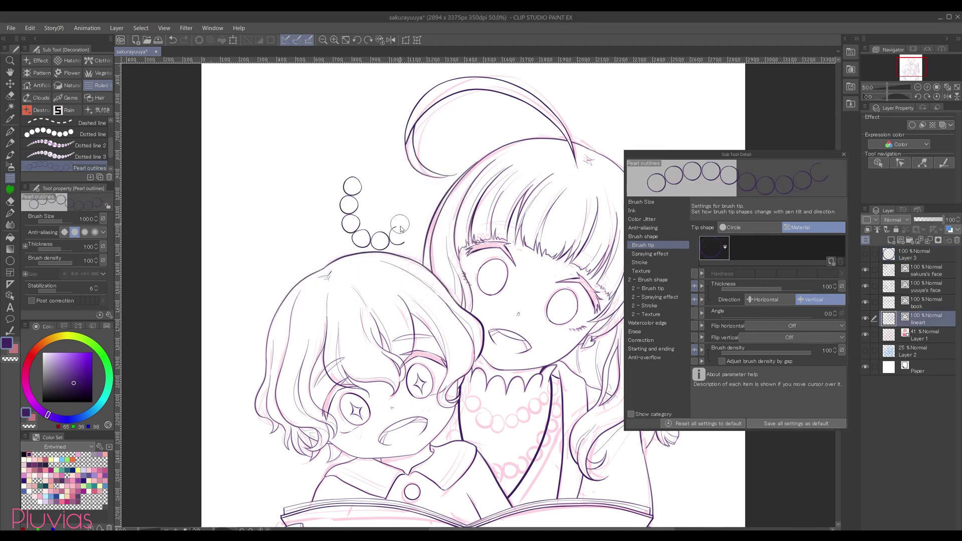
pyautogui.hotkey('ctrl', 'z')
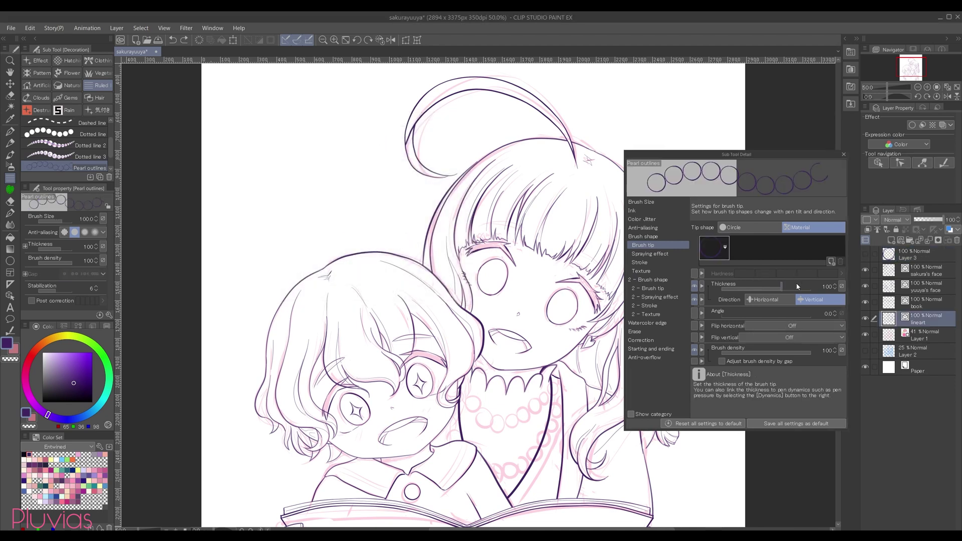
# Step: Link the brush size to pen pressure with a minimum value of 52
pyautogui.click(641, 201)
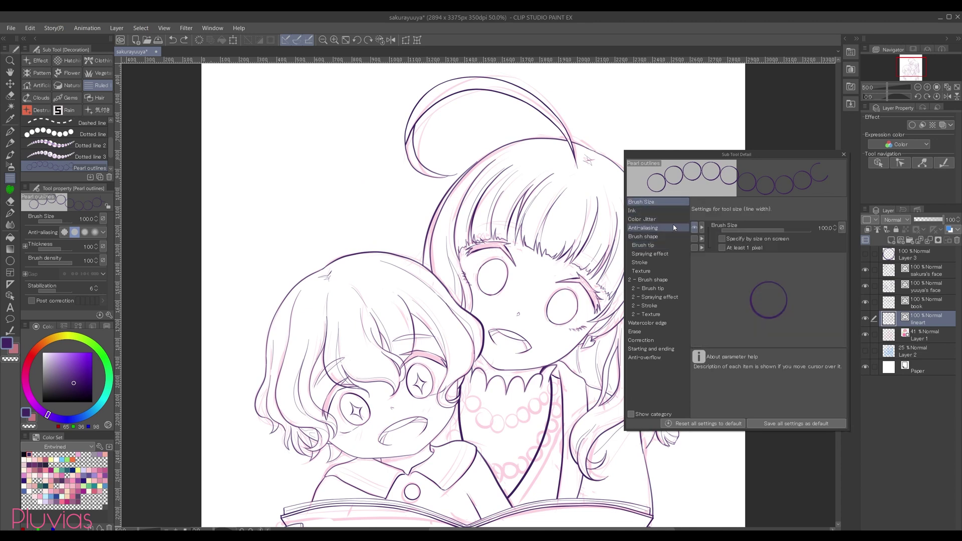
pyautogui.click(842, 228)
pyautogui.click(784, 254)
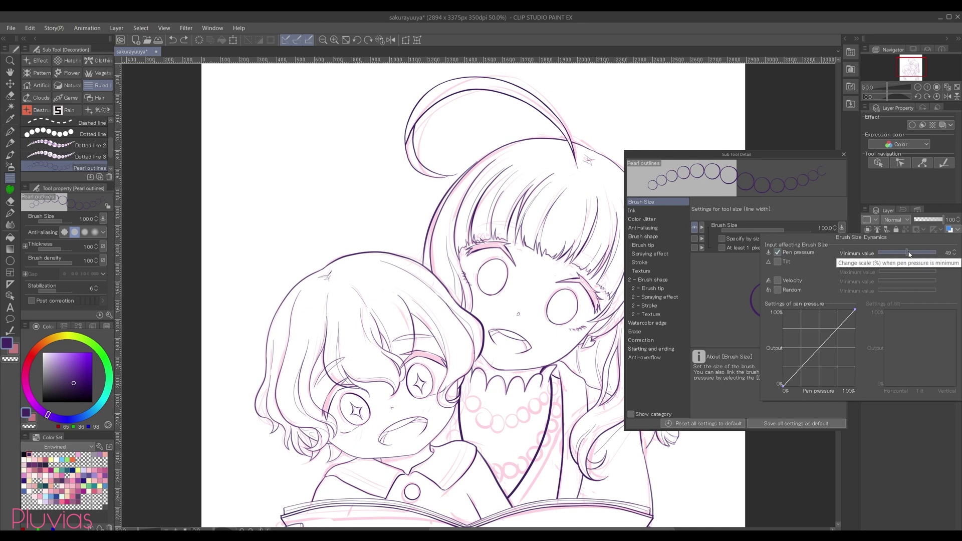
pyautogui.moveTo(907, 251); pyautogui.dragTo(910, 255)
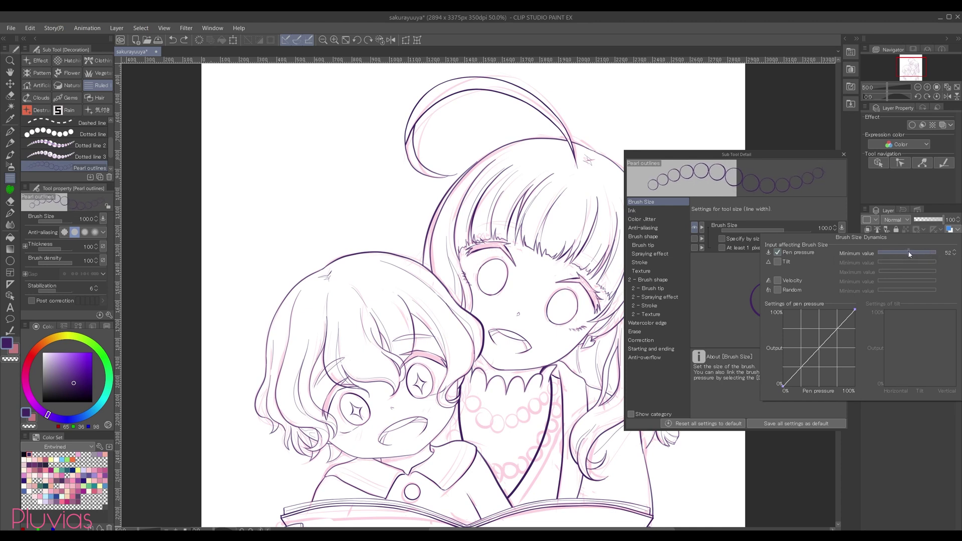
# Step: Try pressure-sensitive pearl strokes in the empty area above the shorter girl's head
pyautogui.moveTo(338, 148)
pyautogui.mouseDown()
pyautogui.moveTo(310, 192)
pyautogui.moveTo(336, 238)
pyautogui.moveTo(411, 150)
pyautogui.mouseUp()
pyautogui.hotkey('ctrl', 'z')
pyautogui.moveTo(326, 156)
pyautogui.mouseDown()
pyautogui.moveTo(356, 226)
pyautogui.moveTo(385, 145)
pyautogui.mouseUp()
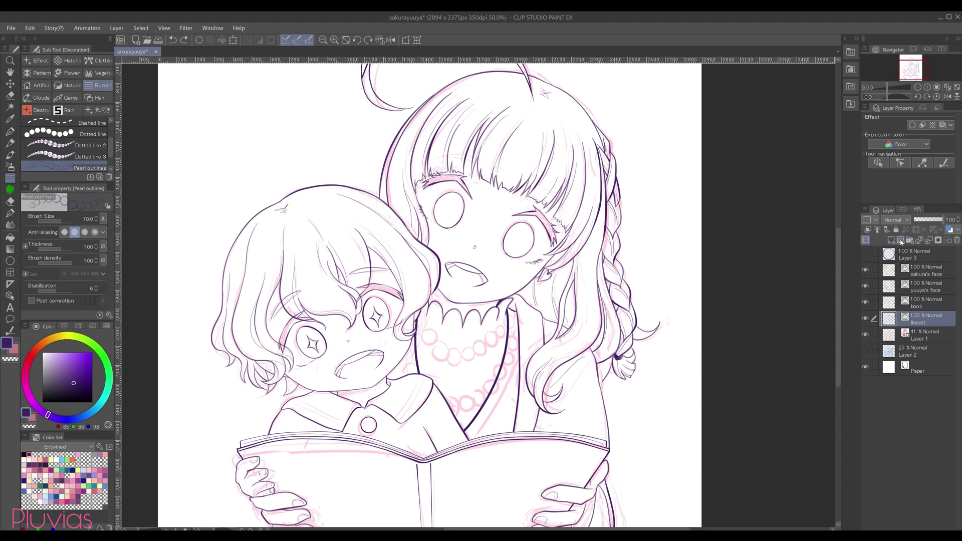
# Step: Add a vector layer above the lineart layer and draw two pearl strands around the taller girl's neck with the Pearl outlines brush at size 60
pyautogui.click(902, 241)
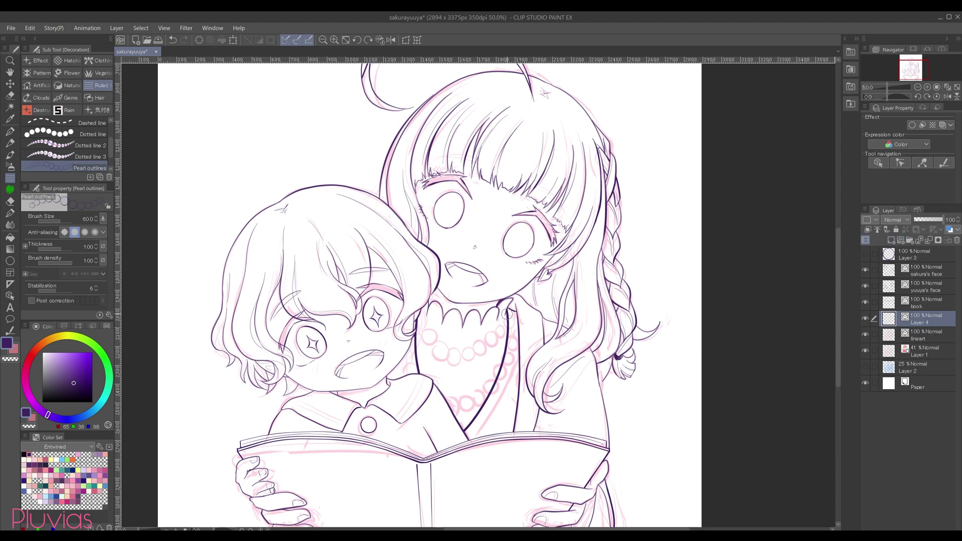
pyautogui.moveTo(510, 314)
pyautogui.mouseDown()
pyautogui.moveTo(489, 340)
pyautogui.moveTo(463, 348)
pyautogui.moveTo(440, 345)
pyautogui.moveTo(419, 314)
pyautogui.mouseUp()
pyautogui.moveTo(505, 352); pyautogui.dragTo(502, 334)
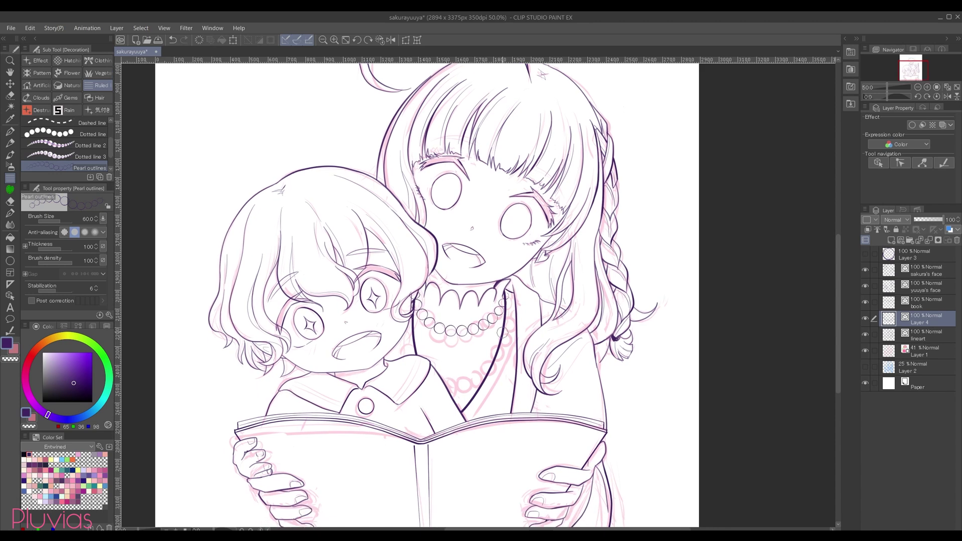
pyautogui.moveTo(510, 295)
pyautogui.mouseDown()
pyautogui.moveTo(502, 351)
pyautogui.moveTo(480, 373)
pyautogui.moveTo(438, 376)
pyautogui.moveTo(419, 360)
pyautogui.moveTo(411, 313)
pyautogui.mouseUp()
# Step: Check the pearl strands with the lineart layer hidden, show it again and hide the pink sketch on Layer 1
pyautogui.click(865, 335)
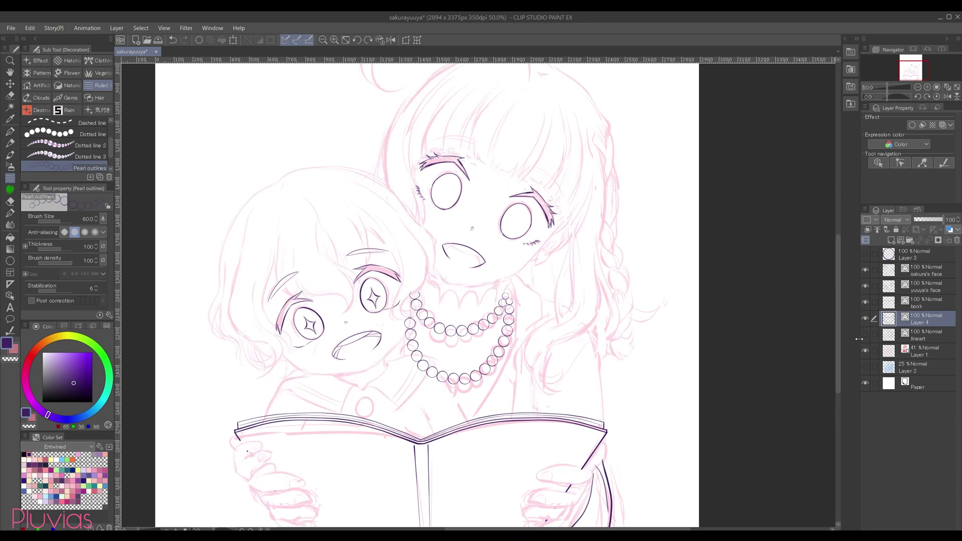
pyautogui.click(865, 335)
pyautogui.click(865, 351)
pyautogui.moveTo(763, 382)
pyautogui.mouseDown()
pyautogui.moveTo(773, 414)
pyautogui.moveTo(769, 377)
pyautogui.mouseUp()
# Step: Try erasing the outer pearl strand where it overlaps the clothing line, undoing each attempt, and choose the Hard eraser
pyautogui.click(335, 40)
pyautogui.press('e')
pyautogui.click(415, 366)
pyautogui.hotkey('ctrl', 'z')
pyautogui.click(417, 366)
pyautogui.hotkey('ctrl', 'z')
pyautogui.click(70, 77)
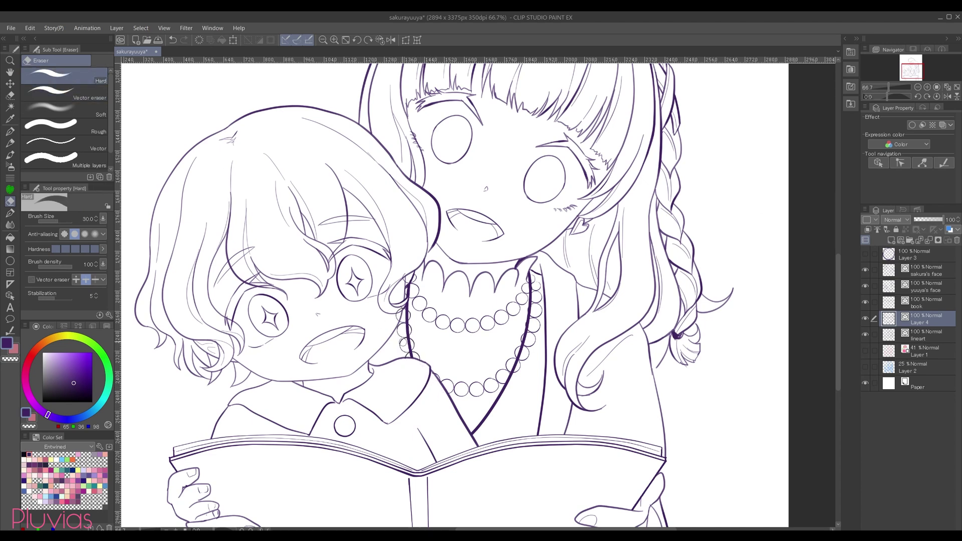
pyautogui.scroll(1, 395, 284)
# Step: Try a larger pearl strand around the neck with the Dotted line 3 brush, and undo both colored strands
pyautogui.click(323, 40)
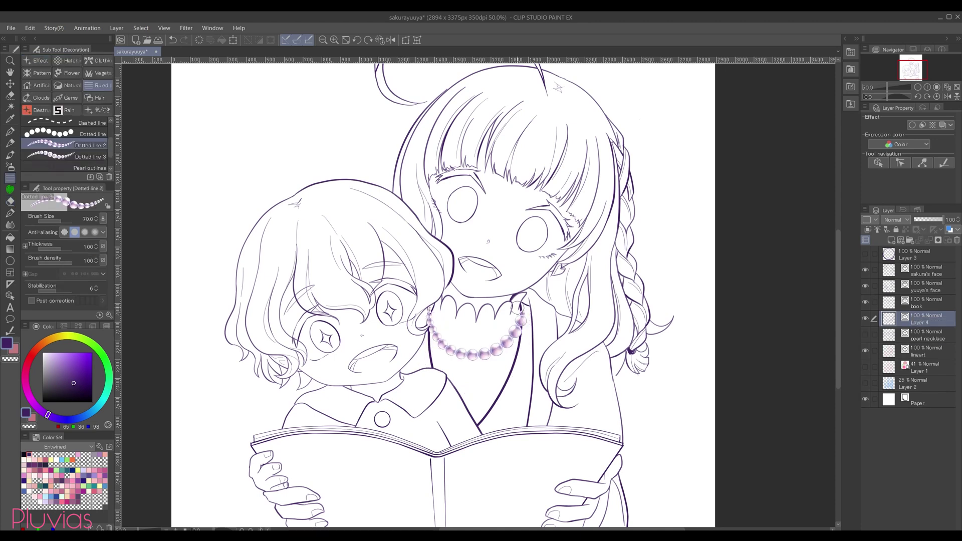
pyautogui.click(75, 156)
pyautogui.moveTo(427, 321)
pyautogui.mouseDown()
pyautogui.moveTo(445, 377)
pyautogui.moveTo(518, 351)
pyautogui.moveTo(524, 315)
pyautogui.mouseUp()
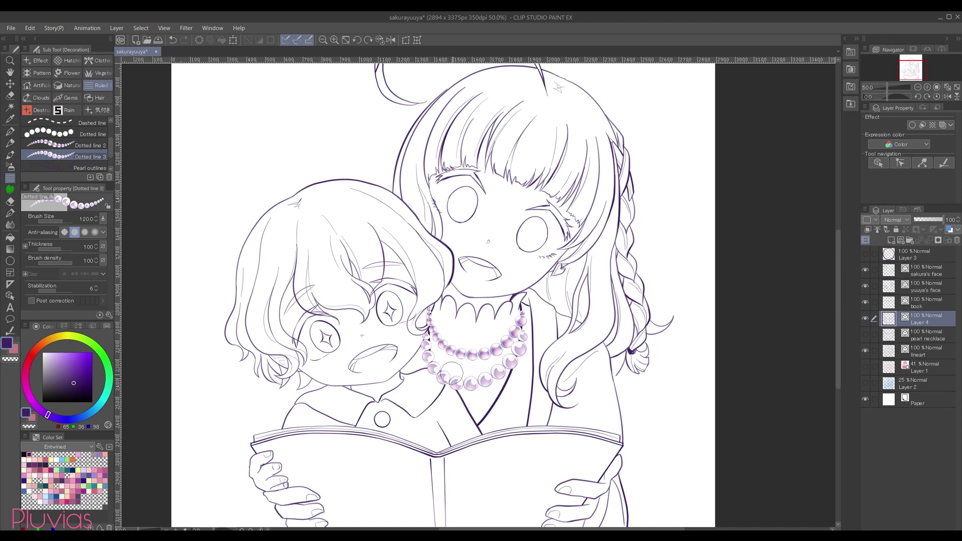
pyautogui.hotkey('ctrl', 'z')
pyautogui.hotkey('ctrl', 'z')
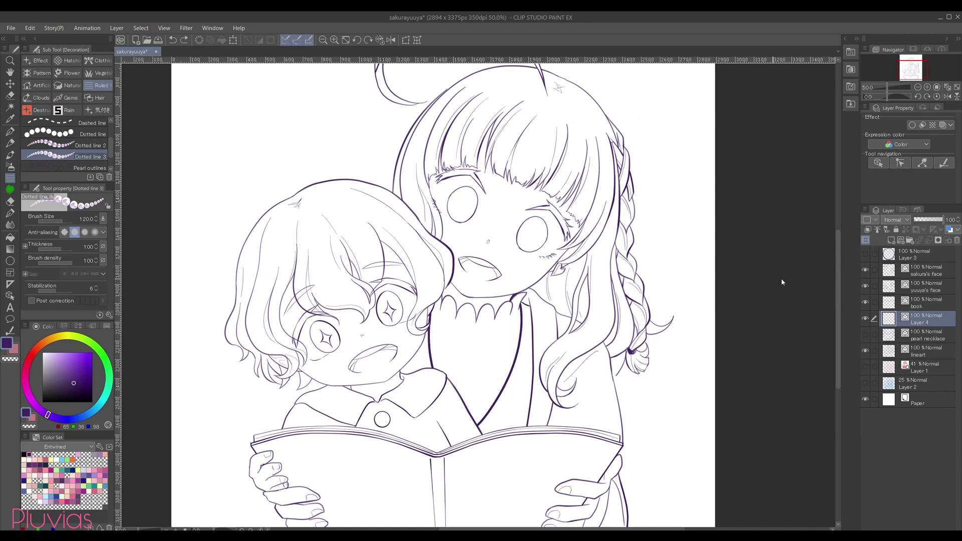
# Step: Show the pearl necklace layer and add fine hair strokes on the lineart layer with the Darker pencil, reducing its size to 8
pyautogui.click(865, 335)
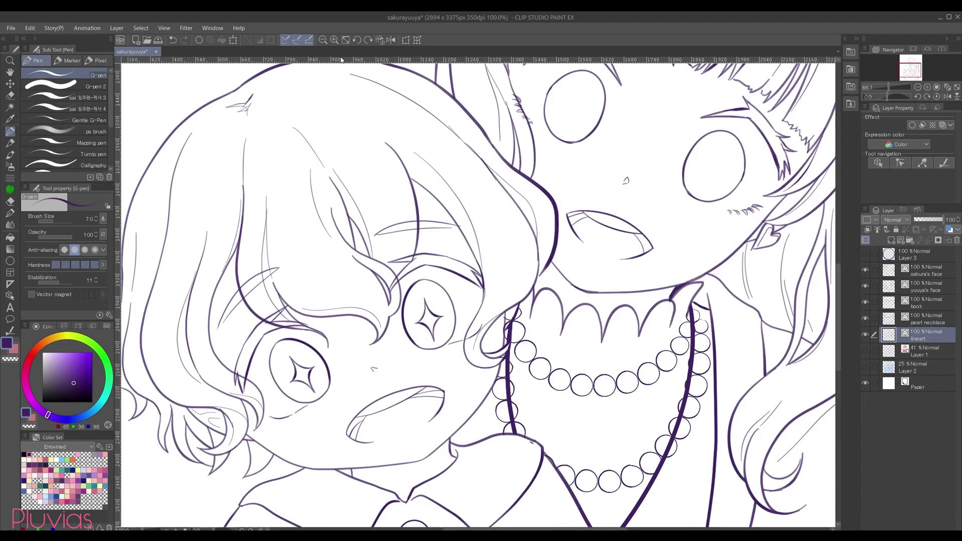
pyautogui.click(68, 86)
pyautogui.moveTo(537, 255); pyautogui.dragTo(537, 278)
pyautogui.hotkey('ctrl', '-')
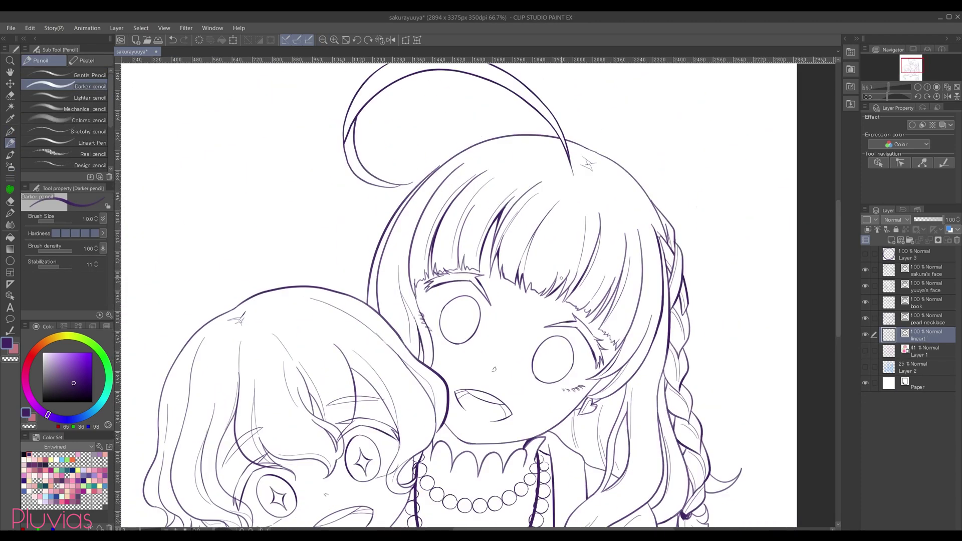
pyautogui.press('[')
pyautogui.moveTo(607, 297)
pyautogui.mouseDown()
pyautogui.moveTo(620, 214)
pyautogui.moveTo(615, 334)
pyautogui.moveTo(580, 178)
pyautogui.mouseUp()
pyautogui.hotkey('ctrl', '+')
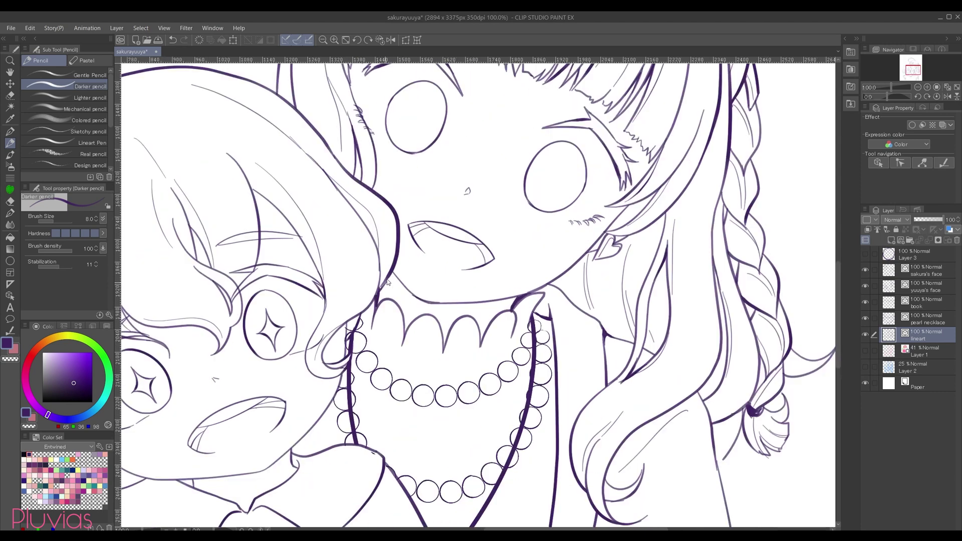
# Step: Refine the hair of both girls on the lineart layer with more thin Darker pencil strokes
pyautogui.hotkey('ctrl', '-')
pyautogui.hotkey('ctrl', '-')
pyautogui.moveTo(411, 326); pyautogui.dragTo(277, 264)
pyautogui.hotkey('ctrl', '+')
pyautogui.hotkey('ctrl', '+')
pyautogui.moveTo(556, 229); pyautogui.dragTo(484, 266)
pyautogui.moveTo(338, 111); pyautogui.dragTo(473, 257)
pyautogui.moveTo(351, 284)
pyautogui.mouseDown()
pyautogui.moveTo(539, 310)
pyautogui.moveTo(629, 225)
pyautogui.moveTo(672, 200)
pyautogui.moveTo(764, 182)
pyautogui.mouseUp()
pyautogui.moveTo(308, 343); pyautogui.dragTo(322, 357)
pyautogui.moveTo(322, 358); pyautogui.dragTo(302, 273)
pyautogui.moveTo(402, 335); pyautogui.dragTo(402, 321)
# Step: Clean up stray line ends with the eraser, switching between the lineart layer and the layers above it
pyautogui.press('e')
pyautogui.click(928, 319)
pyautogui.click(927, 335)
pyautogui.press('p')
pyautogui.moveTo(411, 321)
pyautogui.mouseDown()
pyautogui.moveTo(400, 248)
pyautogui.moveTo(205, 105)
pyautogui.mouseUp()
pyautogui.press('e')
pyautogui.hotkey('alt', ']')
pyautogui.hotkey('alt', ']')
pyautogui.moveTo(658, 368); pyautogui.dragTo(756, 348)
pyautogui.hotkey('alt', '[')
pyautogui.hotkey('alt', '[')
pyautogui.press('p')
# Step: Add short detail strokes to the shorter girl's hair with the Darker pencil, undoing the last one
pyautogui.moveTo(401, 301); pyautogui.dragTo(544, 295)
pyautogui.moveTo(275, 247); pyautogui.dragTo(261, 257)
pyautogui.moveTo(280, 270); pyautogui.dragTo(268, 275)
pyautogui.hotkey('ctrl', '-')
pyautogui.hotkey('ctrl', '-')
pyautogui.moveTo(371, 165); pyautogui.dragTo(351, 416)
pyautogui.moveTo(358, 271)
pyautogui.mouseDown()
pyautogui.moveTo(331, 331)
pyautogui.moveTo(251, 209)
pyautogui.mouseUp()
pyautogui.hotkey('ctrl', 'z')
# Step: Thicken selected lines on the shorter girl with the Correct line width tool, raising the brush size to 17
pyautogui.press('y')
pyautogui.moveTo(269, 266); pyautogui.dragTo(258, 294)
pyautogui.moveTo(329, 245); pyautogui.dragTo(340, 263)
pyautogui.moveTo(341, 301)
pyautogui.mouseDown()
pyautogui.moveTo(350, 331)
pyautogui.moveTo(394, 285)
pyautogui.moveTo(381, 242)
pyautogui.moveTo(328, 323)
pyautogui.mouseUp()
pyautogui.press(']')
pyautogui.press(']')
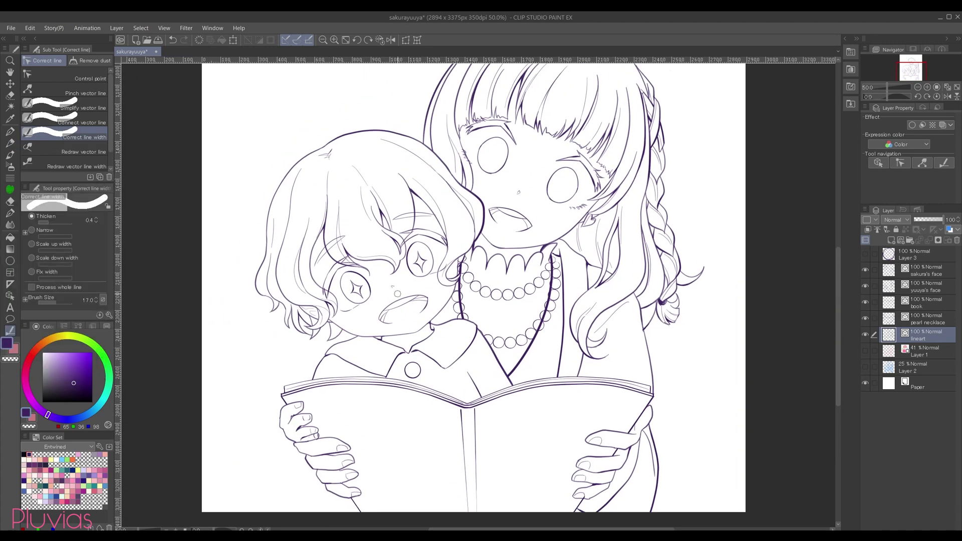
pyautogui.moveTo(407, 326); pyautogui.dragTo(405, 337)
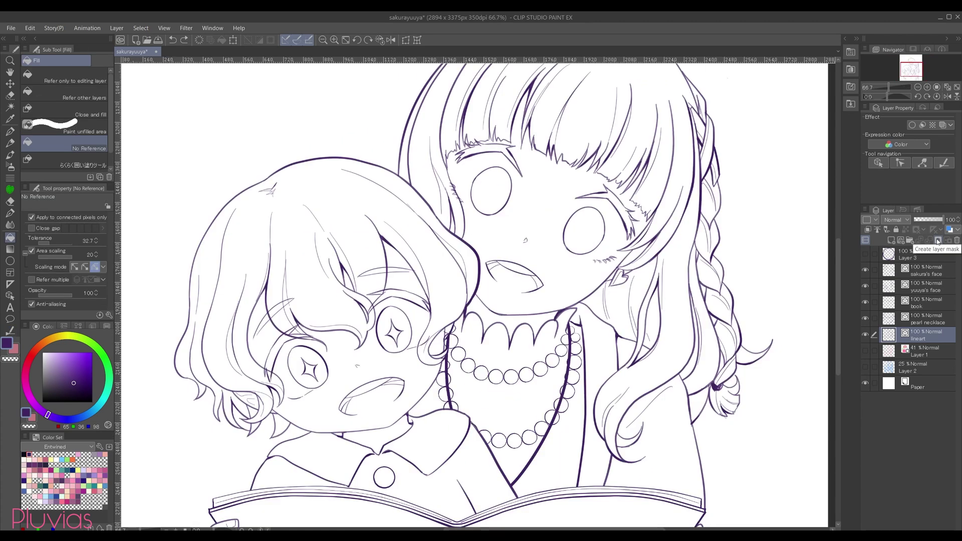
# Step: Add a layer mask to the lineart layer and erase the clothing lines that cross the pearls
pyautogui.click(939, 241)
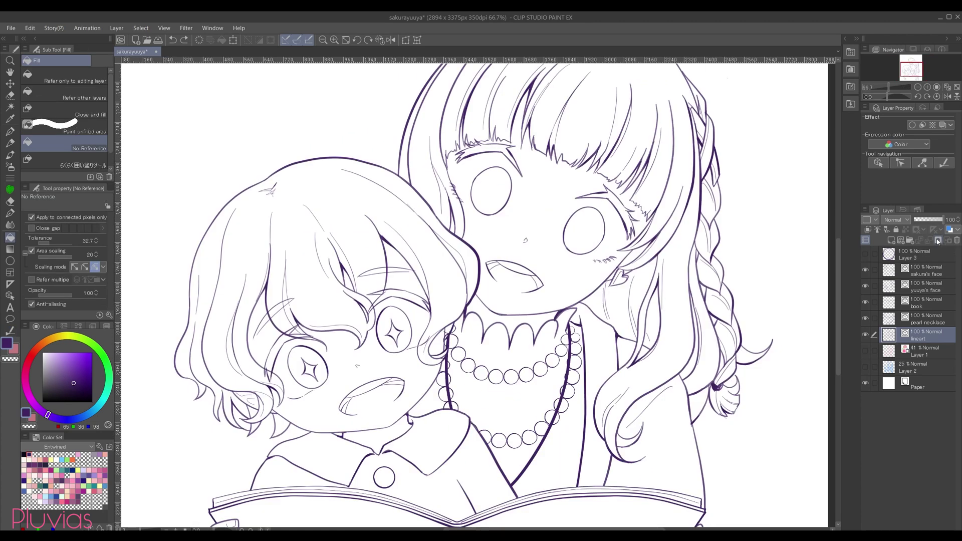
pyautogui.press('e')
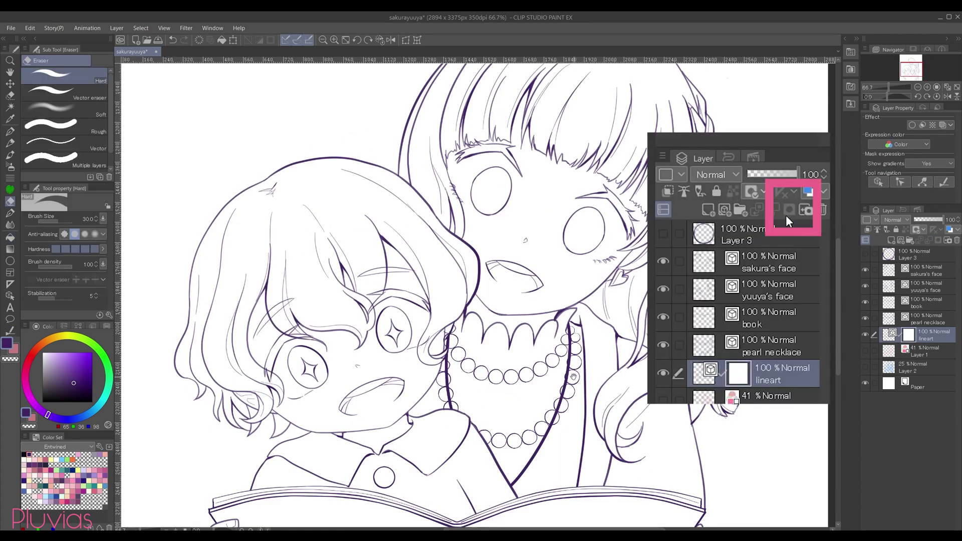
pyautogui.scroll(-1, 715, 283)
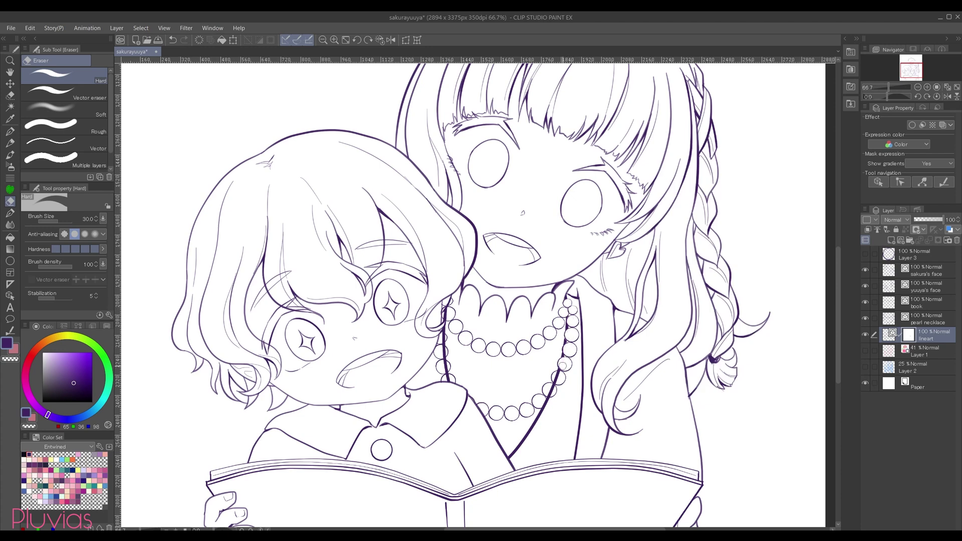
# Step: Disable the lineart layer's mask to compare the hidden lines, and enable it again
pyautogui.rightClick(912, 338)
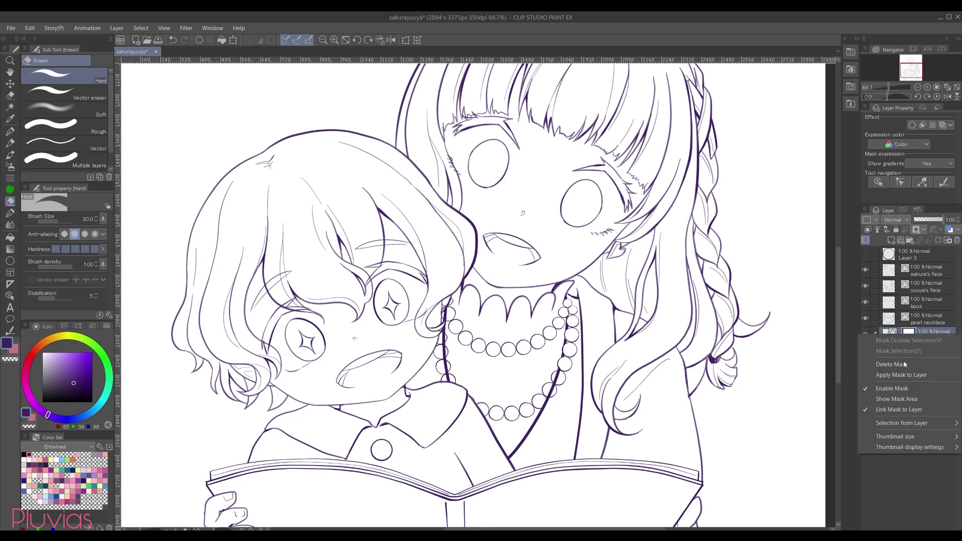
pyautogui.click(902, 389)
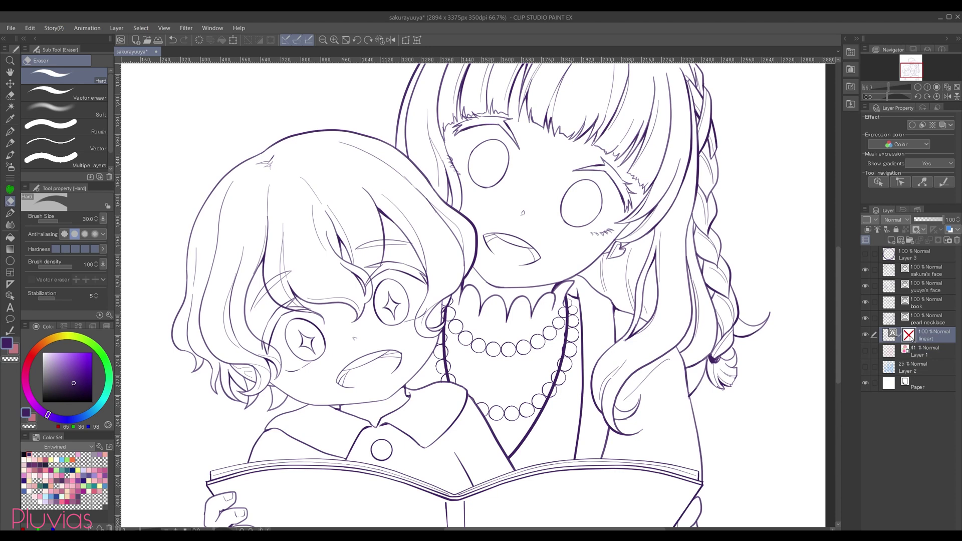
pyautogui.rightClick(910, 336)
pyautogui.click(903, 389)
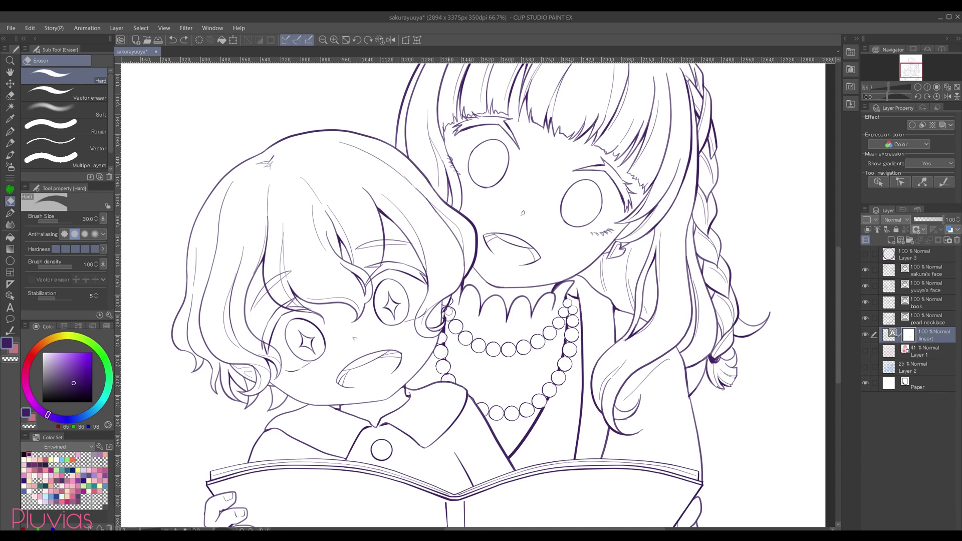
# Step: Give the pearl necklace layer its own layer mask and save the illustration
pyautogui.hotkey('alt', ']')
pyautogui.hotkey('ctrl', '0')
pyautogui.hotkey('ctrl', 's')
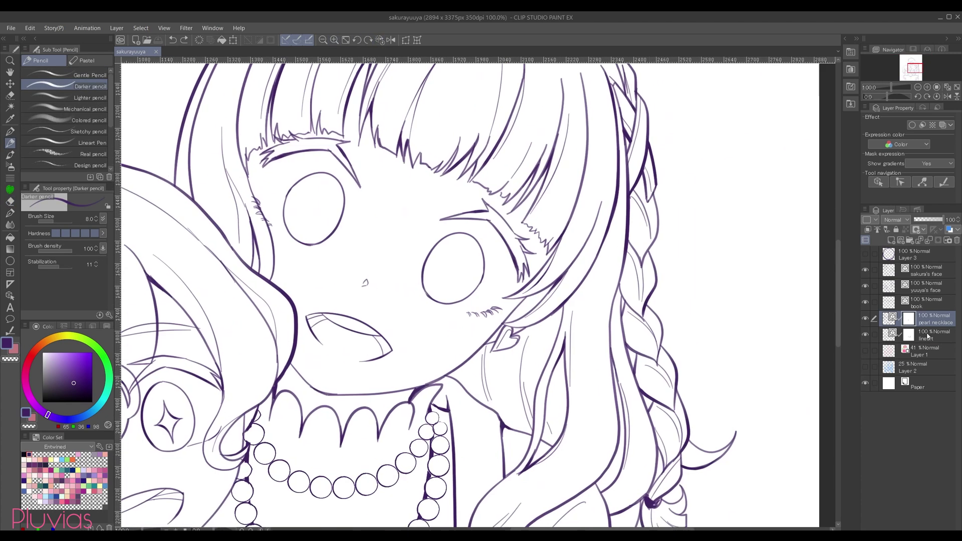
# Step: Reinforce the lines of the taller girl's braid on the lineart layer with the Darker pencil at size 8
pyautogui.hotkey('alt', '[')
pyautogui.moveTo(647, 317); pyautogui.dragTo(677, 428)
pyautogui.moveTo(646, 204); pyautogui.dragTo(650, 257)
pyautogui.hotkey('ctrl', '0')
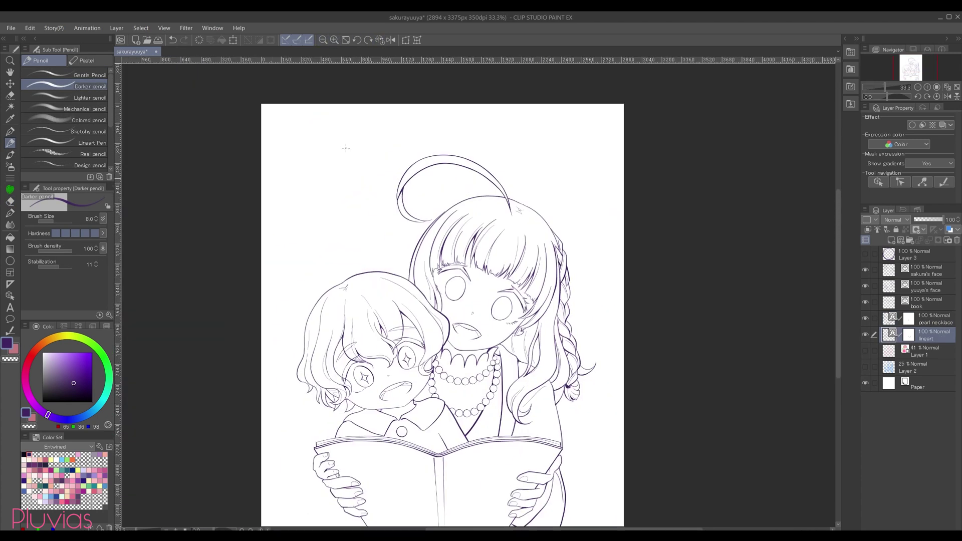